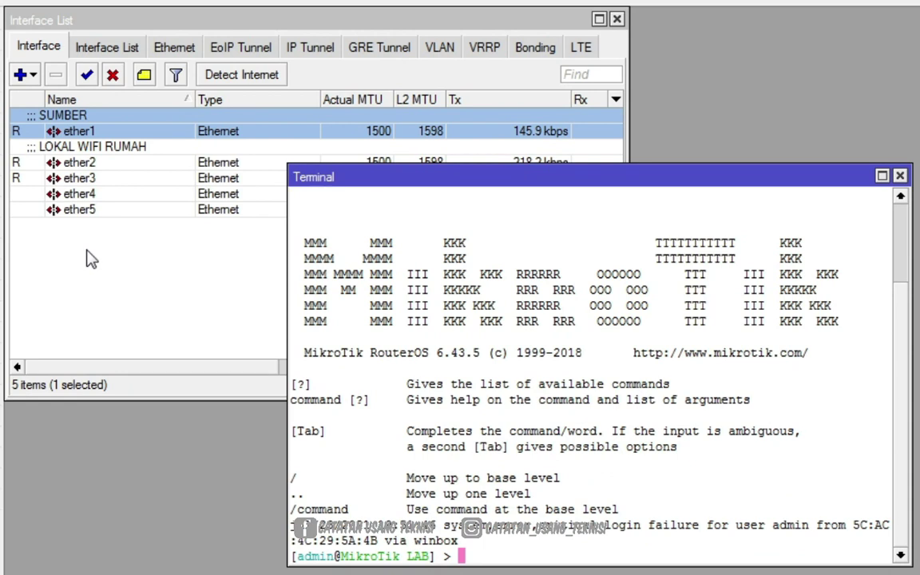
# Test the router's internet connection by pinging google.com in the terminal, and close the terminal.
pyautogui.write('ping')
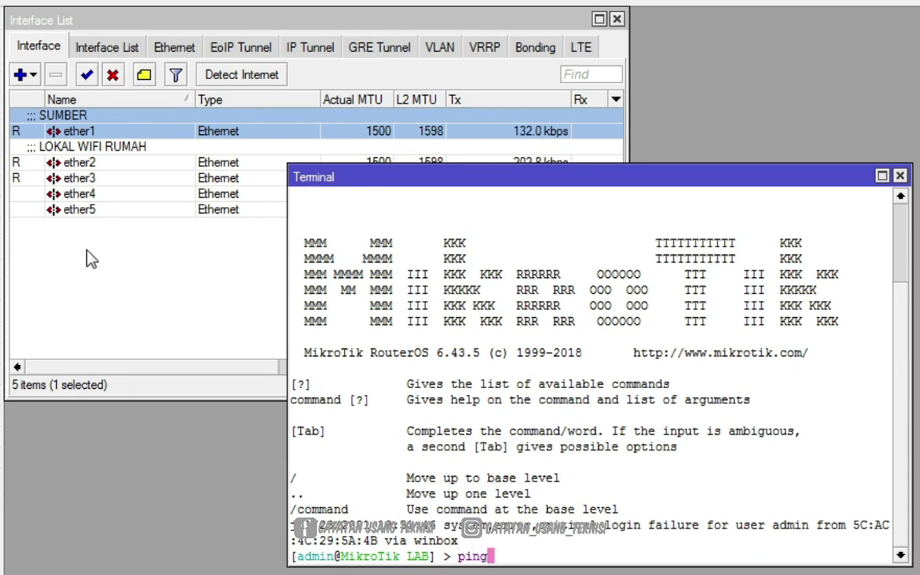
pyautogui.write(' google')
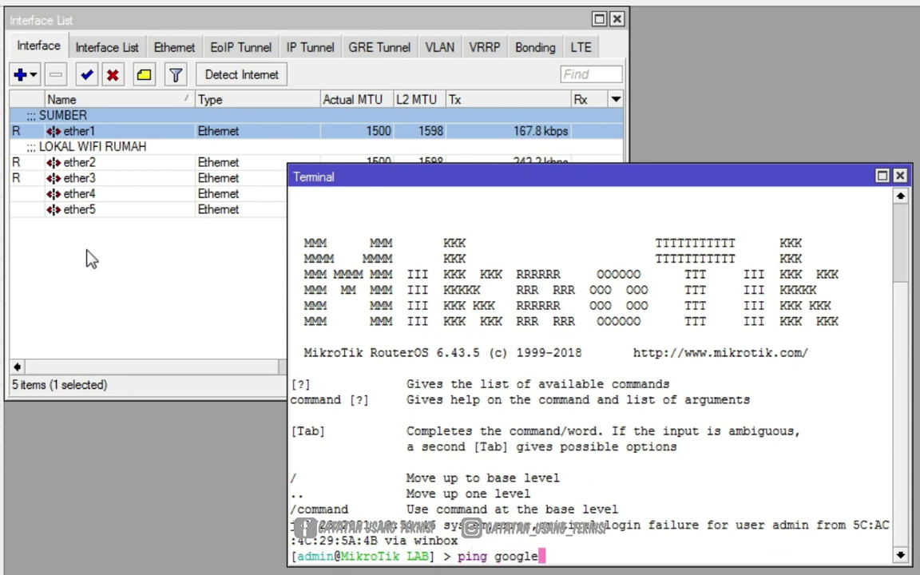
pyautogui.write('.com')
pyautogui.press('Return')
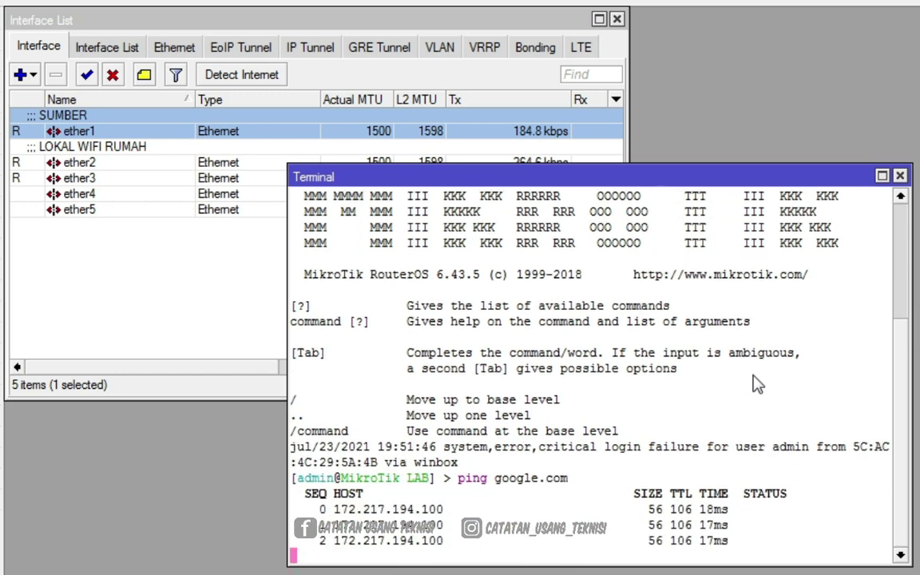
pyautogui.click(901, 176)
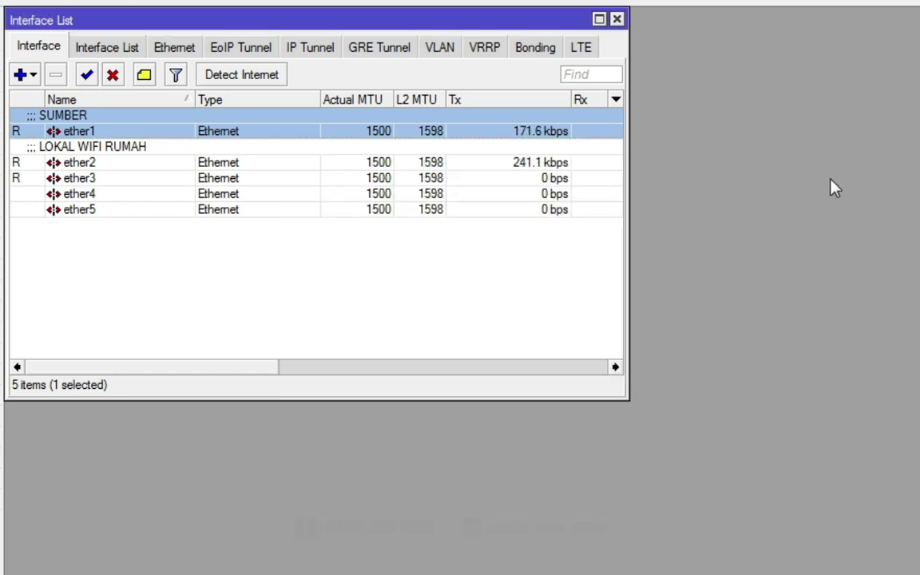
# Select ether3 and examine the computer's available wireless networks, including LAB JARINGAN and HOTSPOT VLAN, without connecting.
pyautogui.click(120, 159)
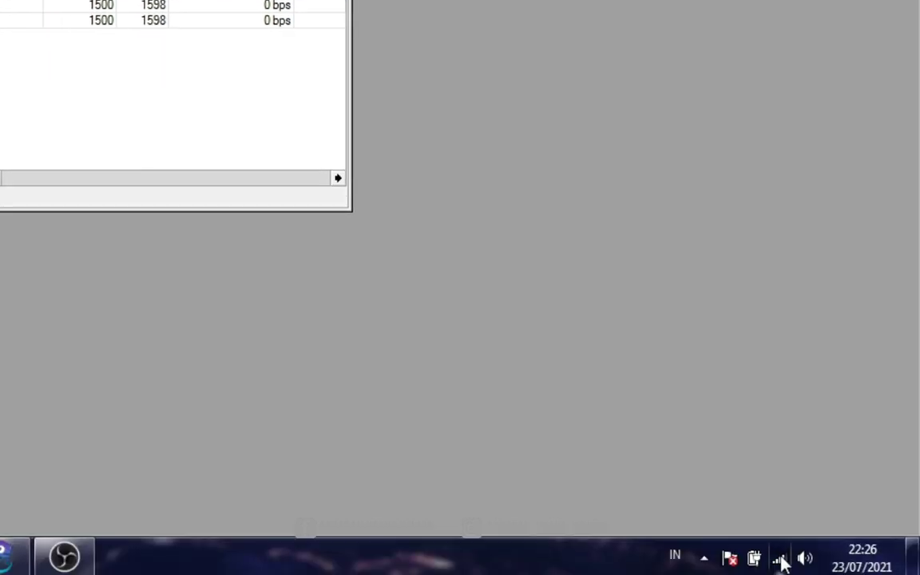
pyautogui.click(781, 558)
pyautogui.scroll(-3, 773, 355)
pyautogui.scroll(-3, 773, 356)
pyautogui.moveTo(663, 345)
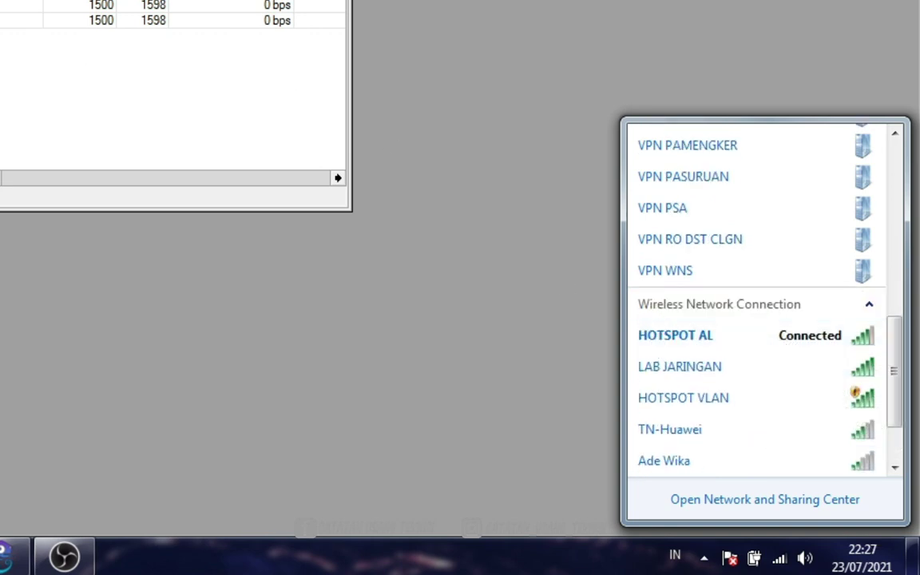
pyautogui.click(86, 51)
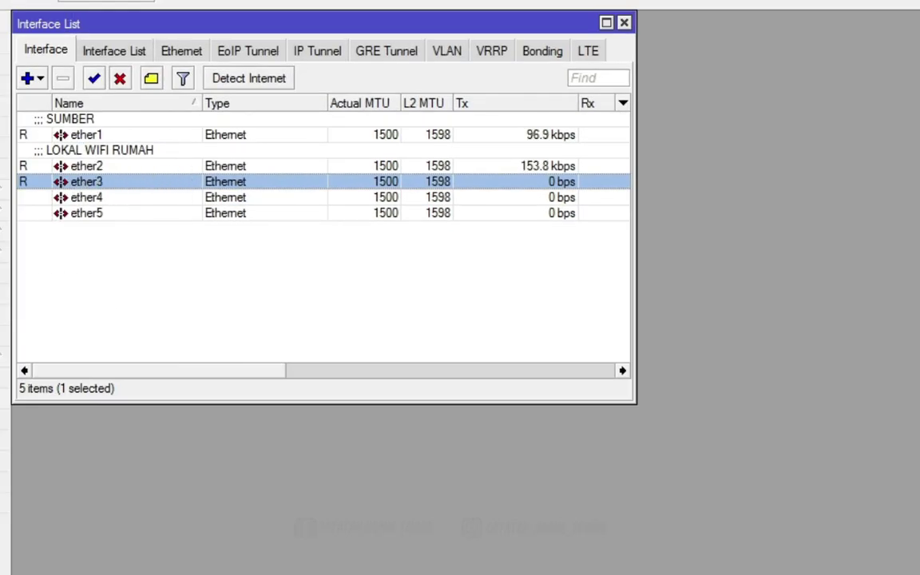
pyautogui.click(779, 557)
pyautogui.scroll(-6, 770, 345)
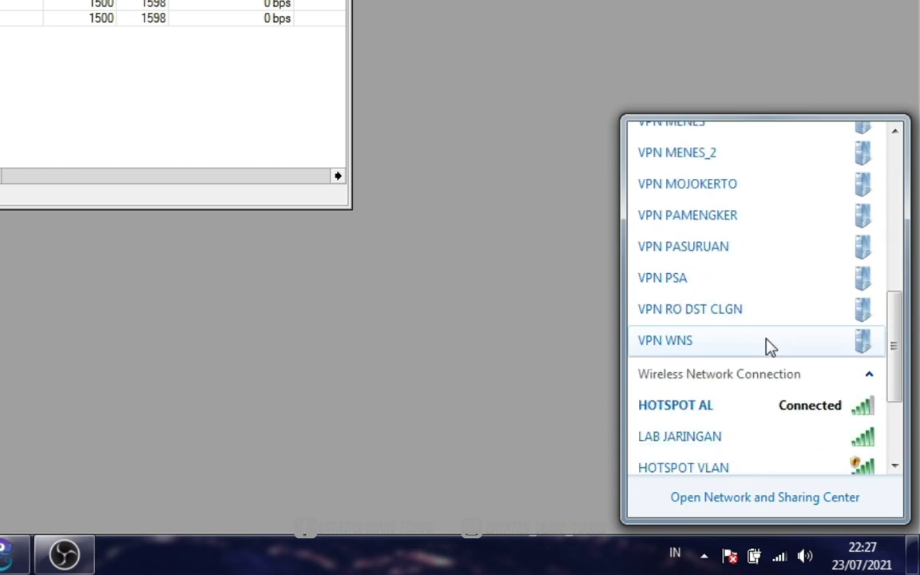
pyautogui.scroll(-1, 769, 346)
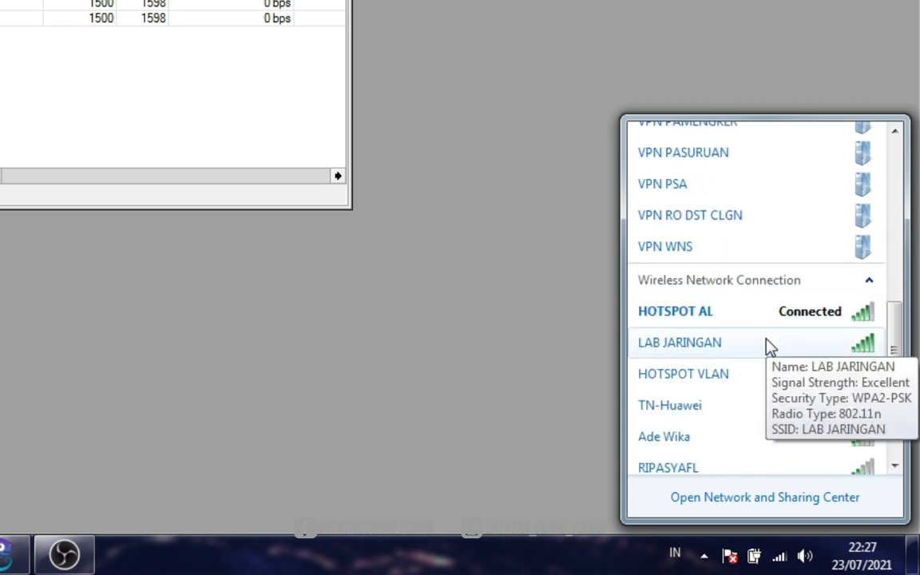
pyautogui.click(679, 385)
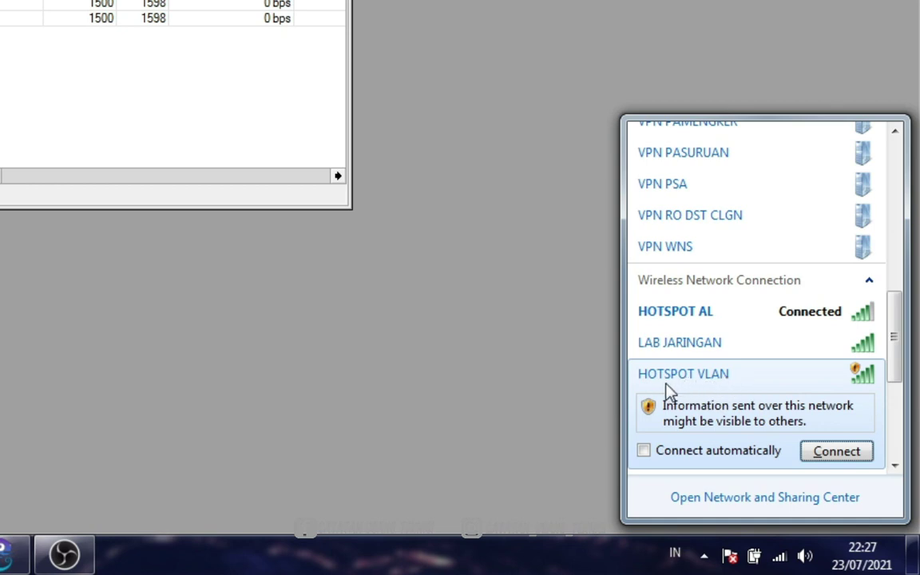
pyautogui.click(476, 392)
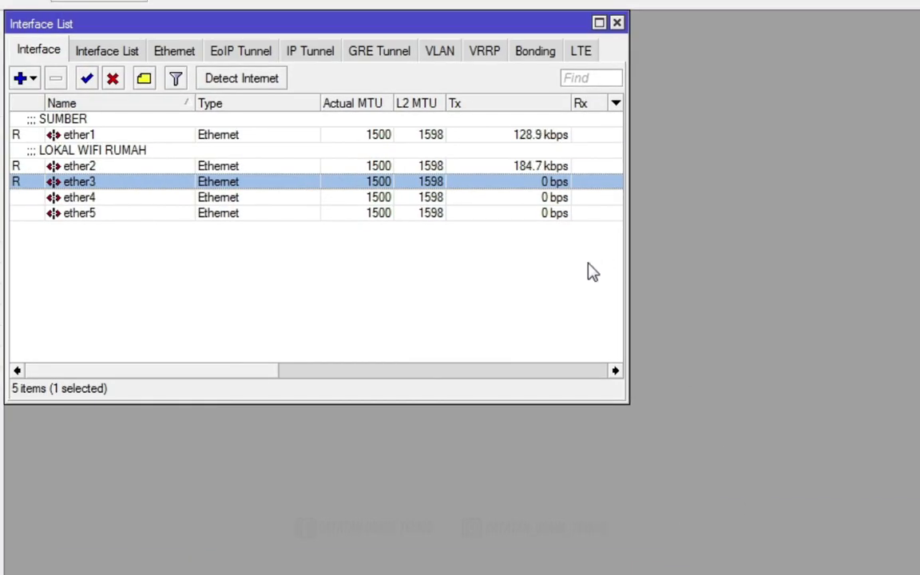
# Create a VLAN interface named vlan_123_HOTSPOT on ether3 with VLAN ID 123.
pyautogui.click(449, 58)
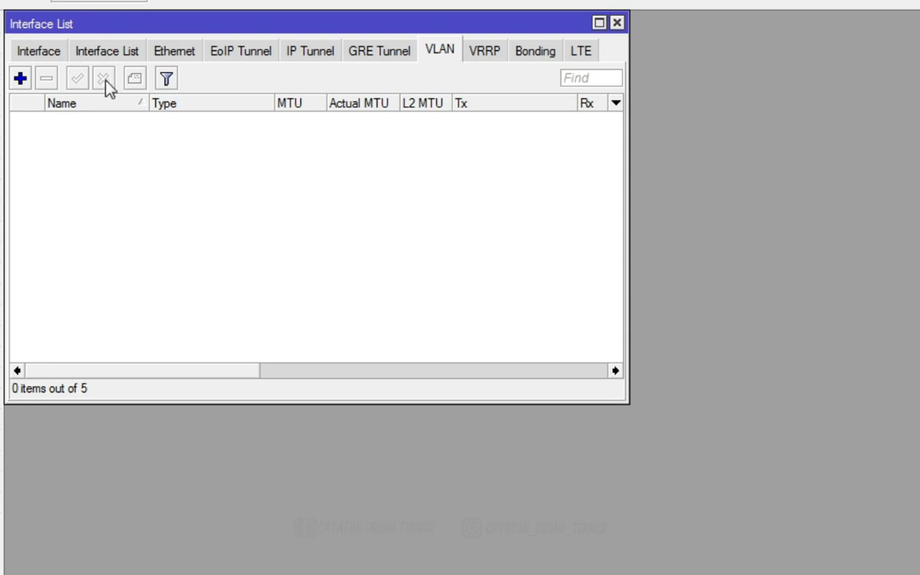
pyautogui.click(20, 78)
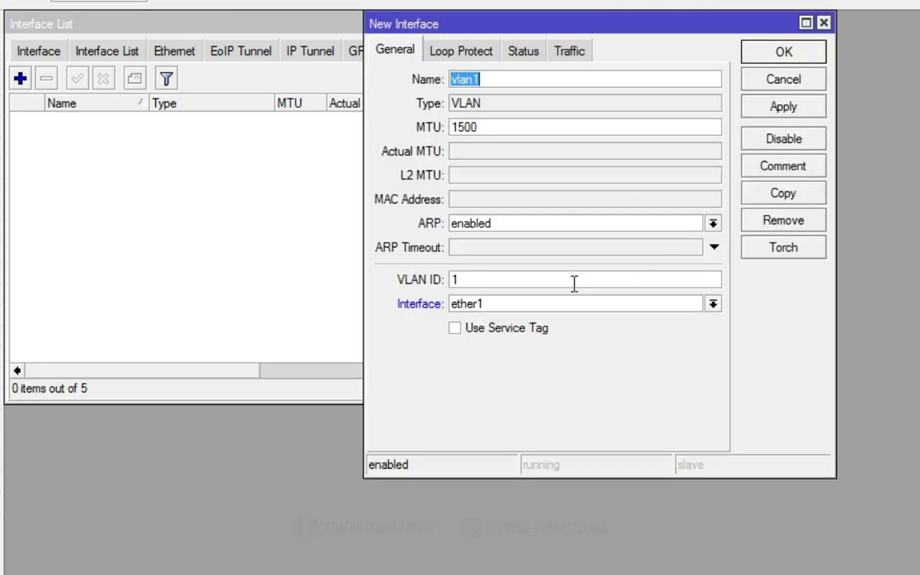
pyautogui.click(512, 309)
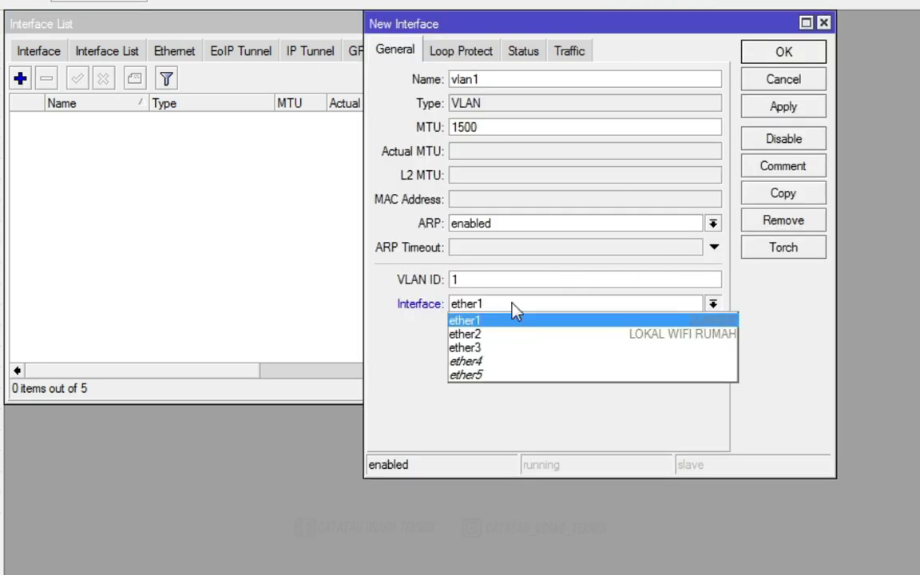
pyautogui.click(520, 359)
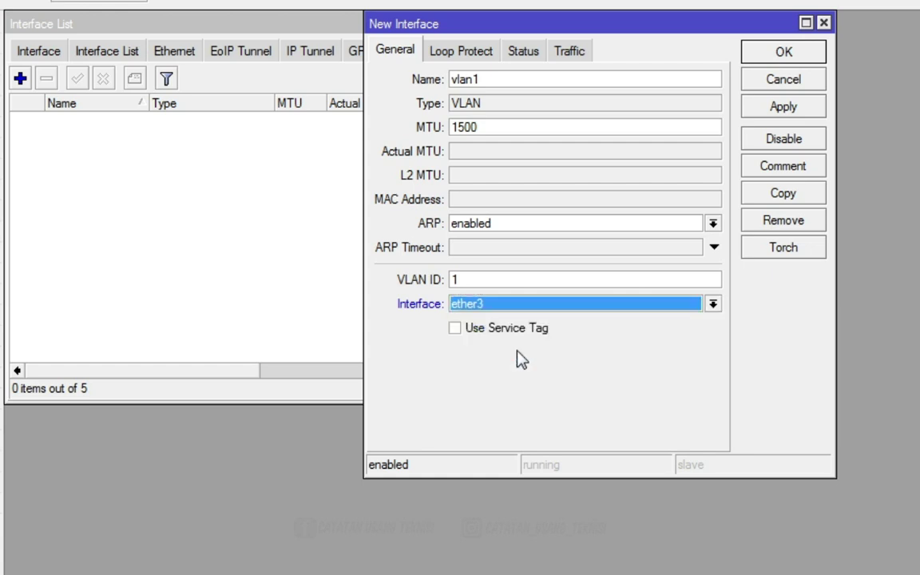
pyautogui.click(493, 279)
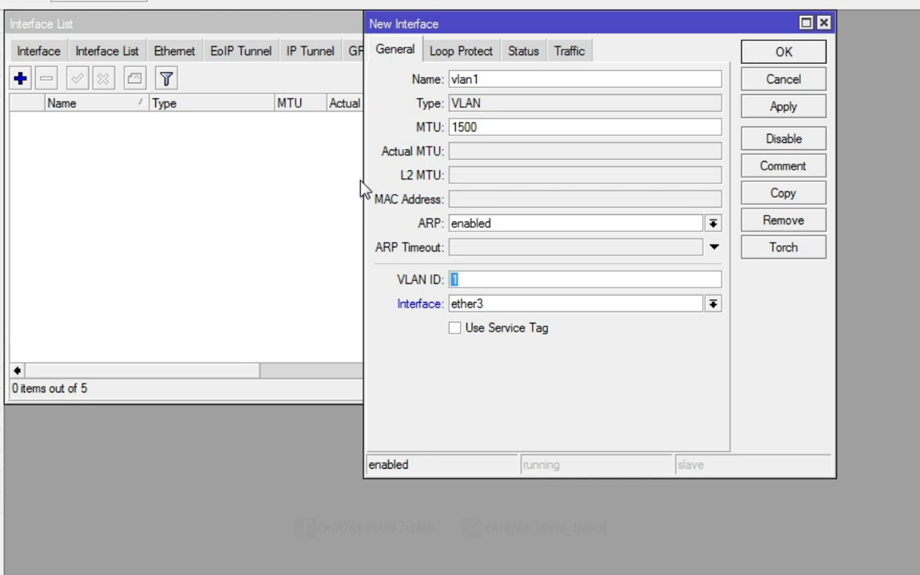
pyautogui.write('123')
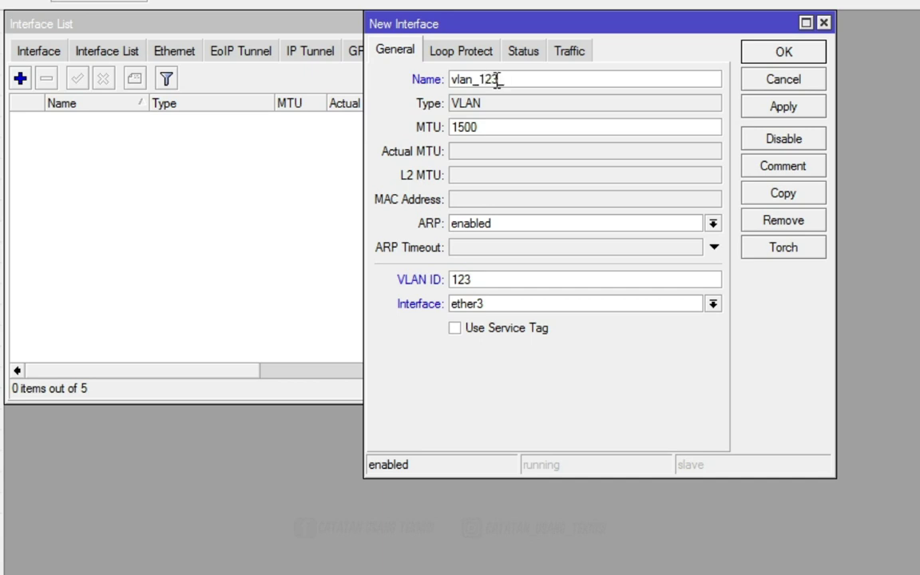
pyautogui.write('_HOTSPOT')
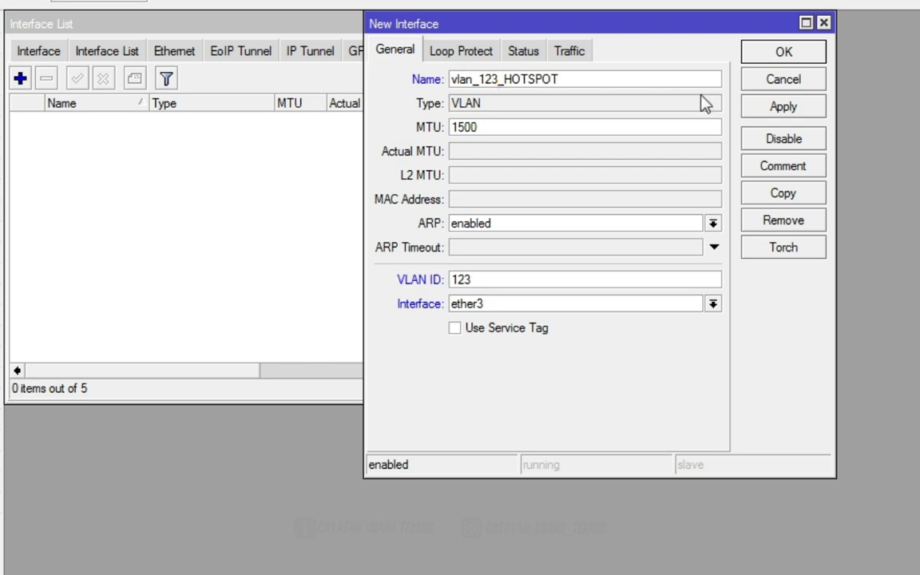
pyautogui.click(779, 108)
pyautogui.click(779, 53)
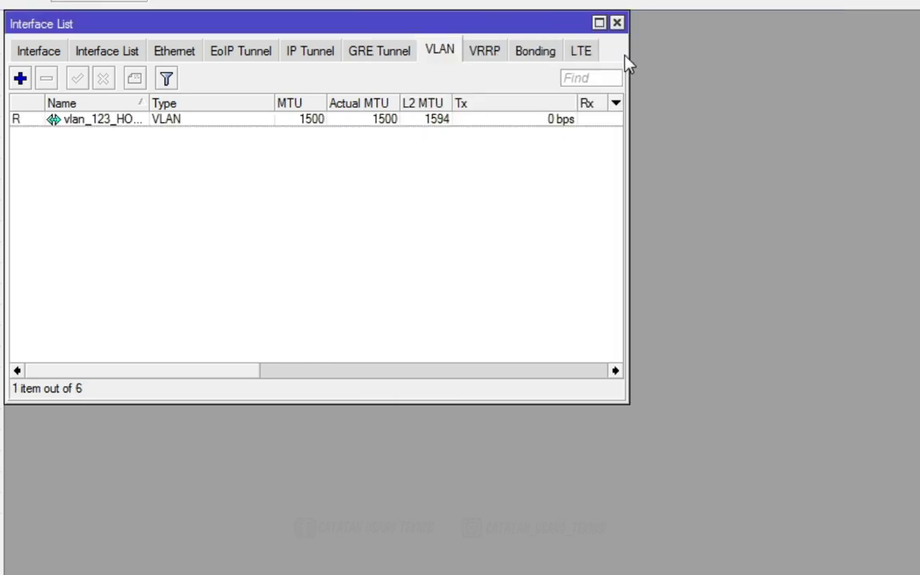
# Add the comment HOTSPOT to the ether3 interface.
pyautogui.click(42, 53)
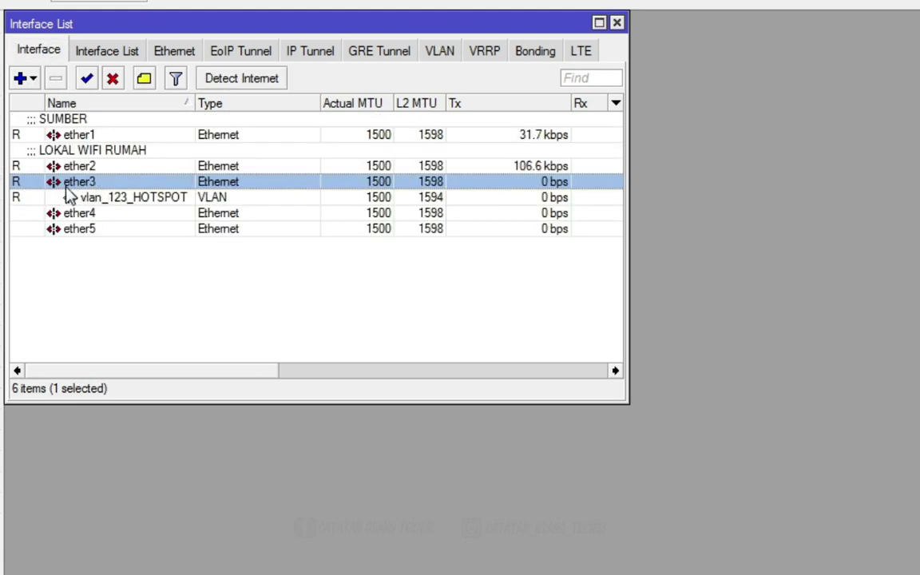
pyautogui.click(145, 80)
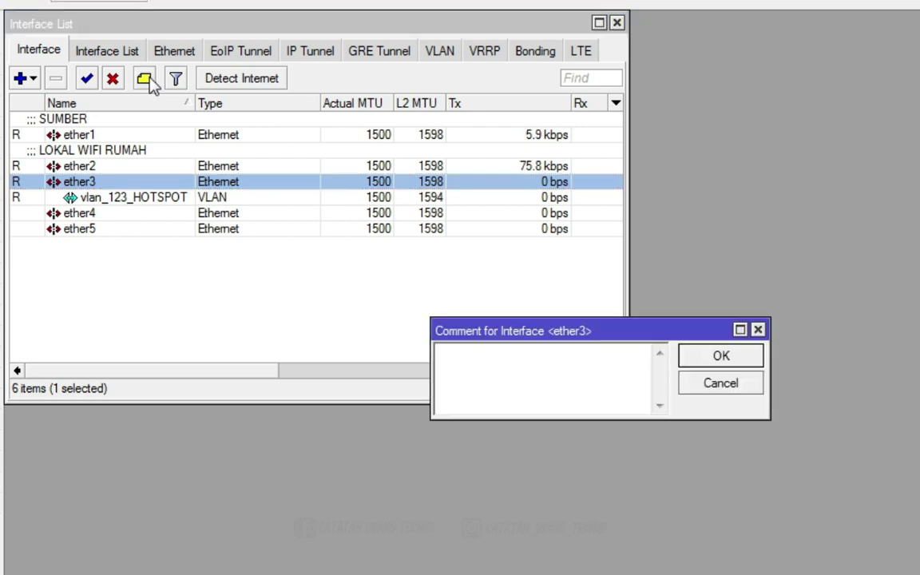
pyautogui.write('HO')
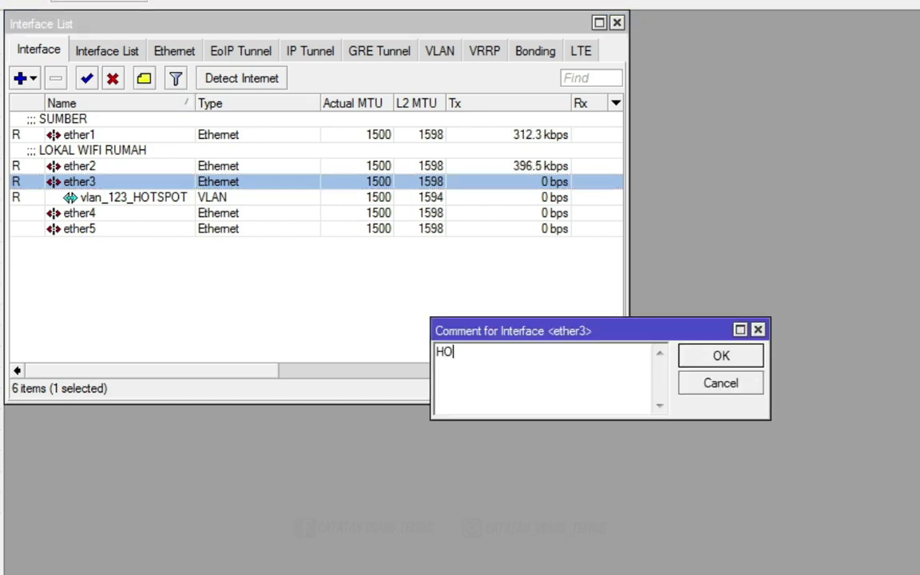
pyautogui.write('TS')
pyautogui.press('BackSpace')
pyautogui.press('BackSpace')
pyautogui.press('BackSpace')
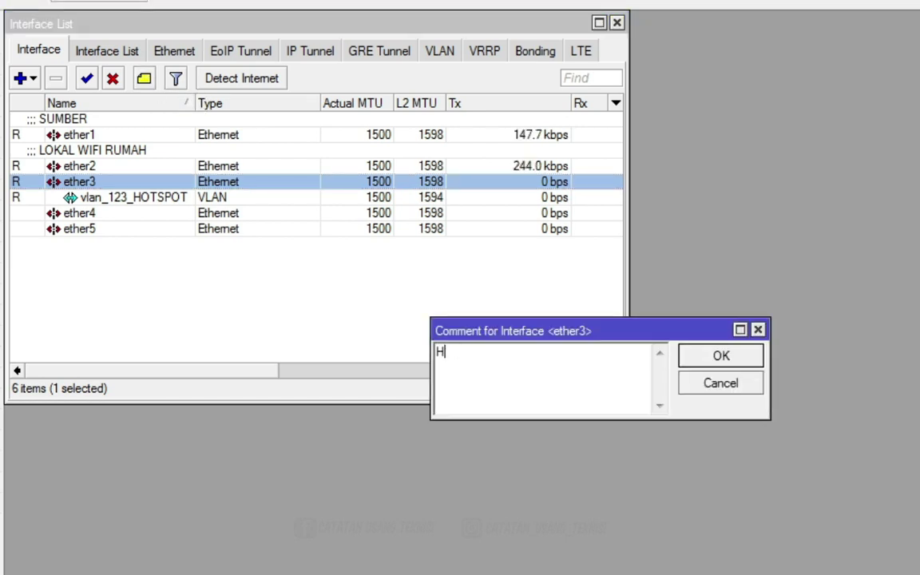
pyautogui.write('HOTSPOT')
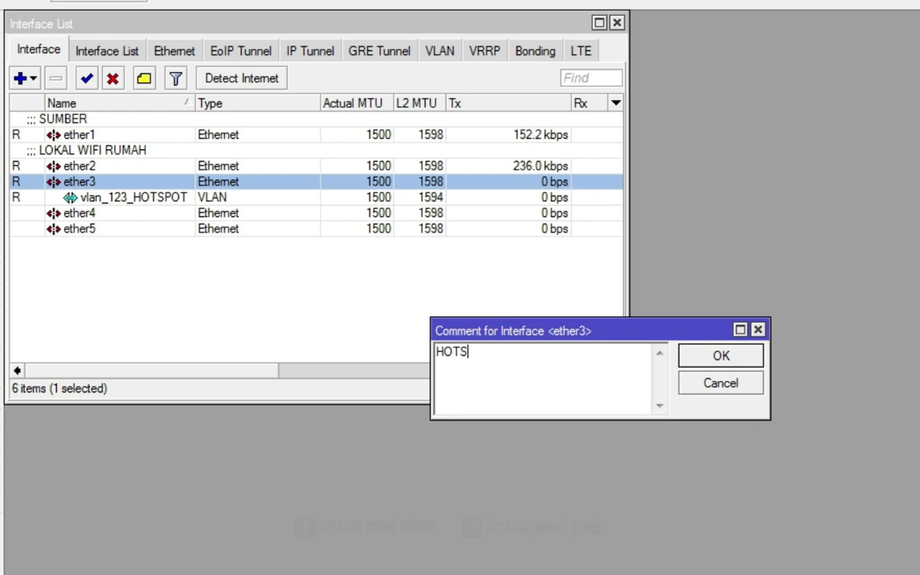
pyautogui.click(700, 362)
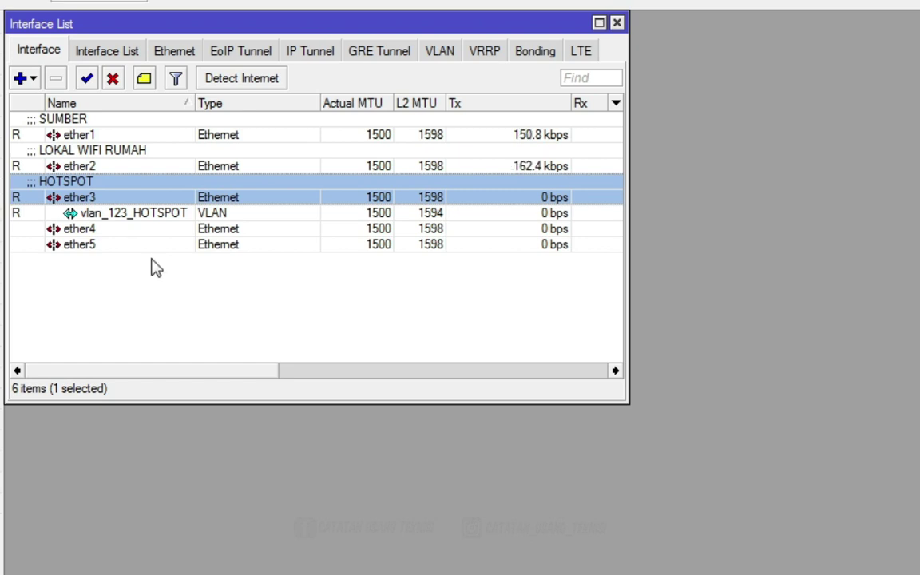
# Start a new IP address entry on the router and assign it to interface ether3.
pyautogui.click(179, 300)
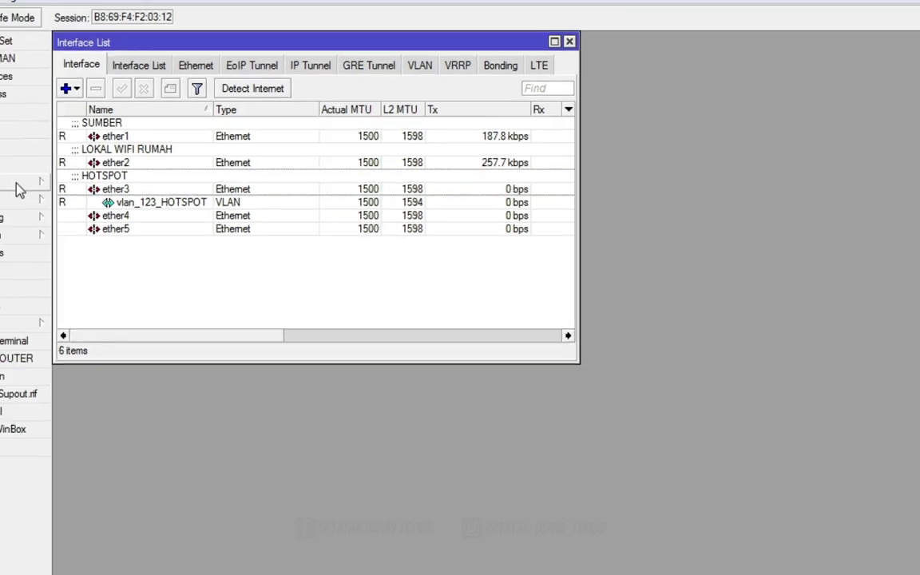
pyautogui.click(36, 174)
pyautogui.click(160, 206)
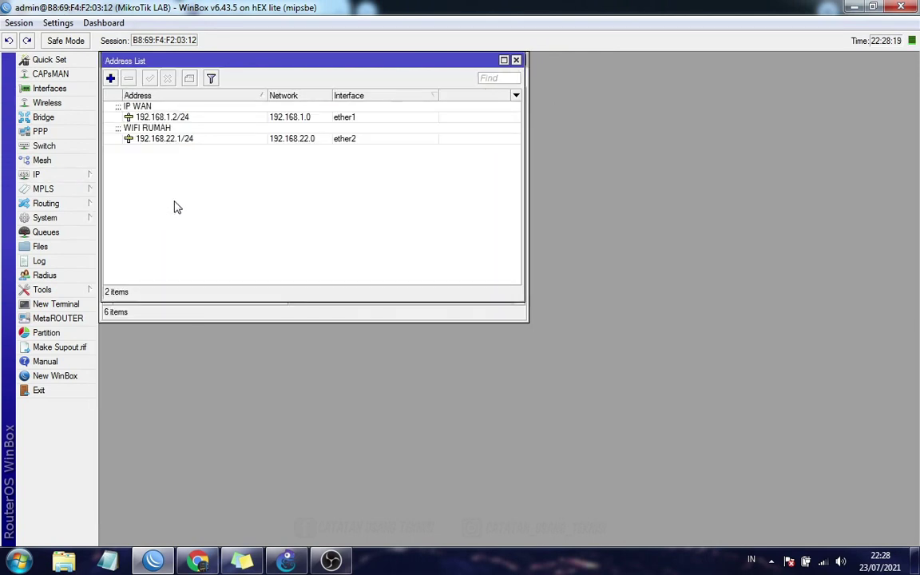
pyautogui.click(72, 63)
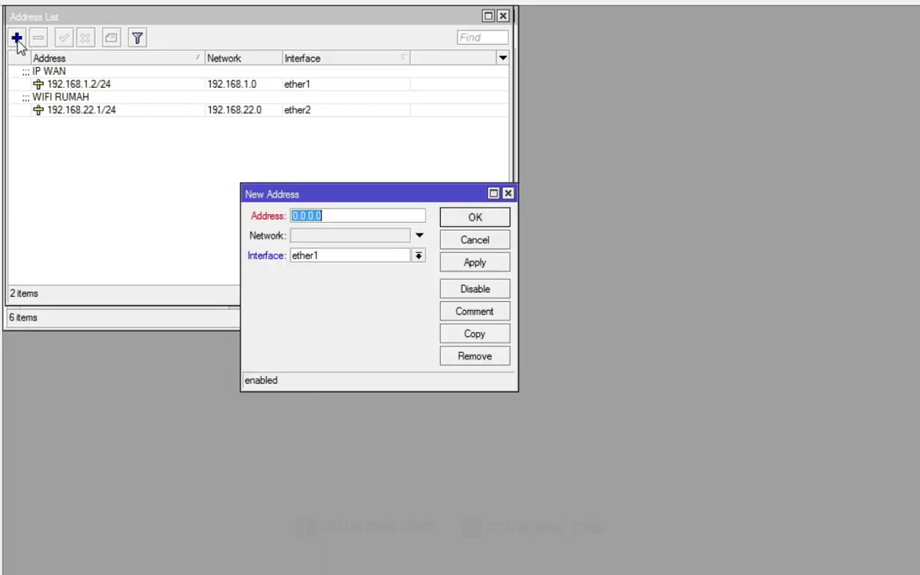
pyautogui.click(335, 260)
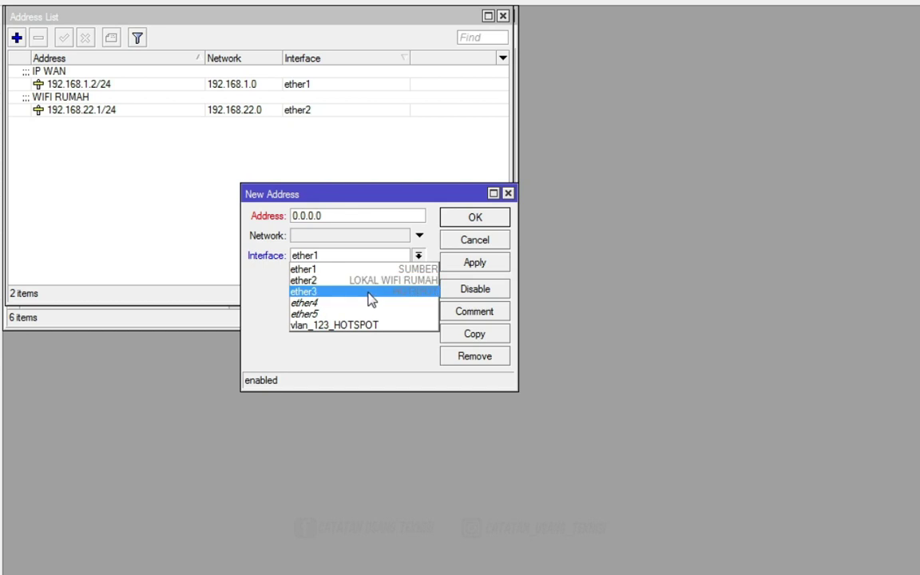
pyautogui.click(370, 293)
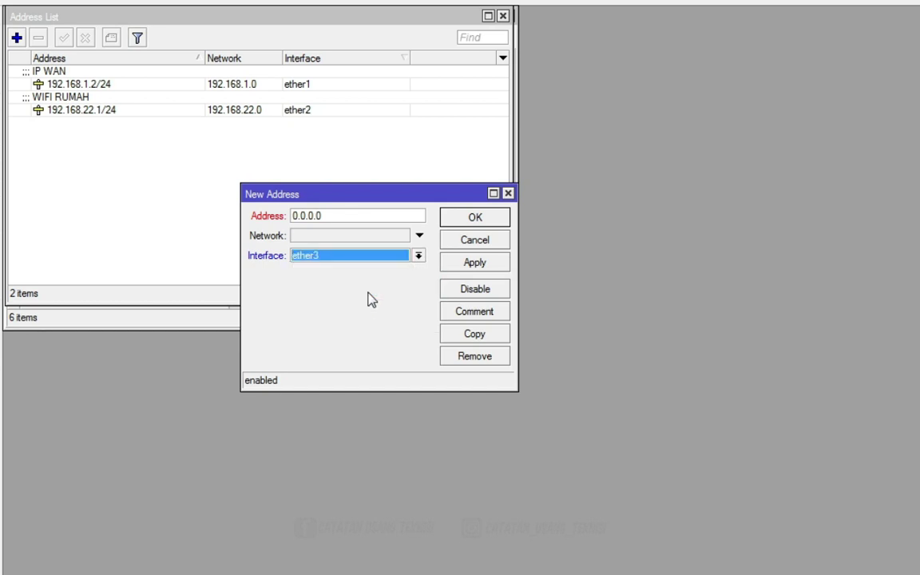
# Copy 192.168.23.1/24 from the IP AP label in the GNS3 topology and paste it as the new ether3 address in WinBox.
pyautogui.doubleClick(344, 213)
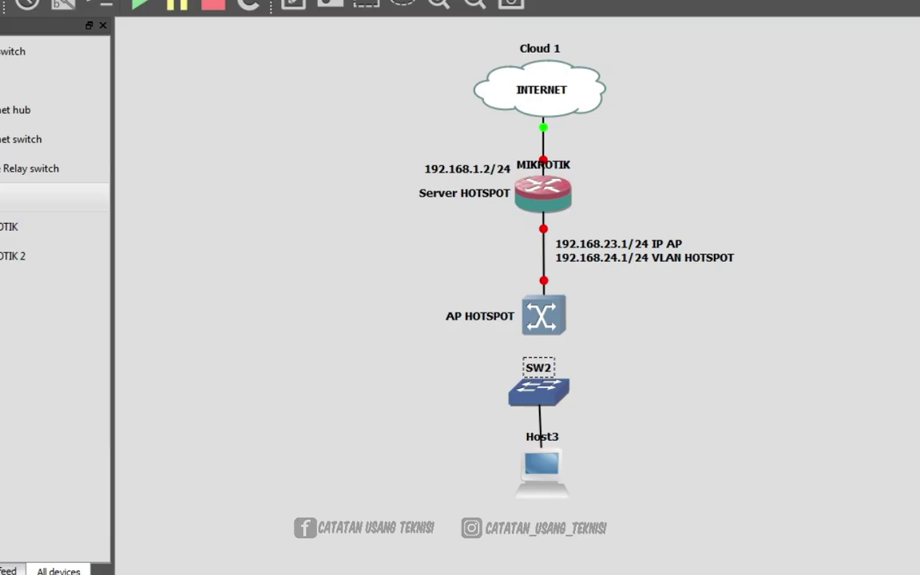
pyautogui.rightClick(582, 248)
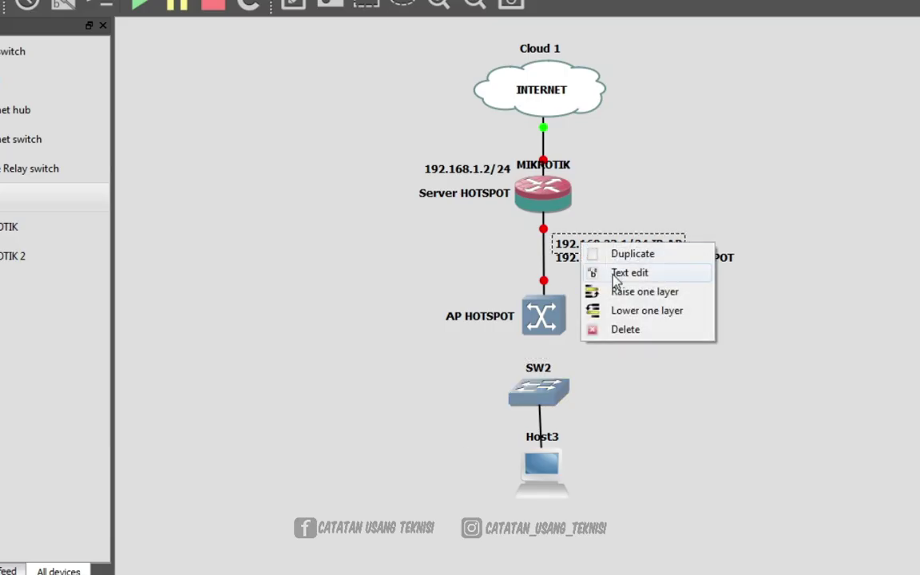
pyautogui.click(591, 275)
pyautogui.moveTo(349, 247); pyautogui.dragTo(253, 247)
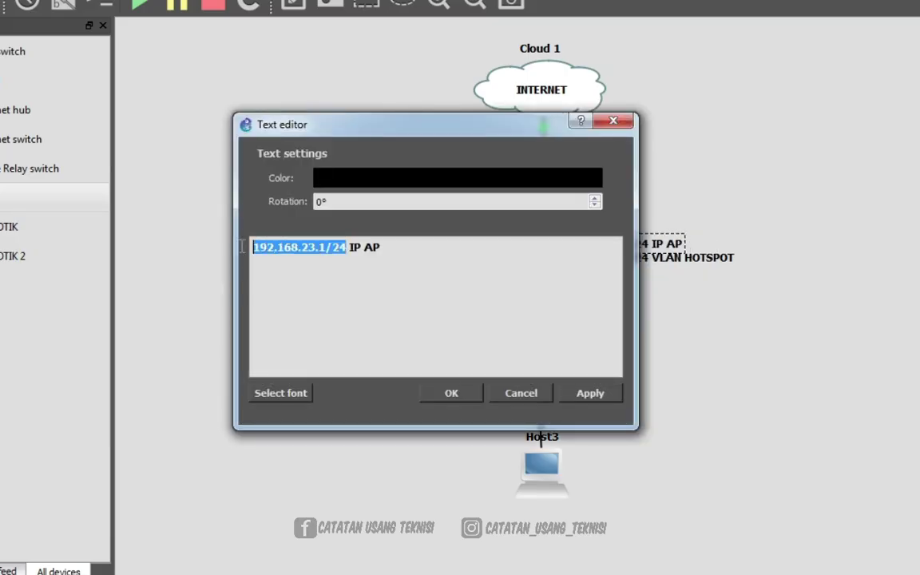
pyautogui.rightClick(270, 244)
pyautogui.click(323, 319)
pyautogui.click(511, 392)
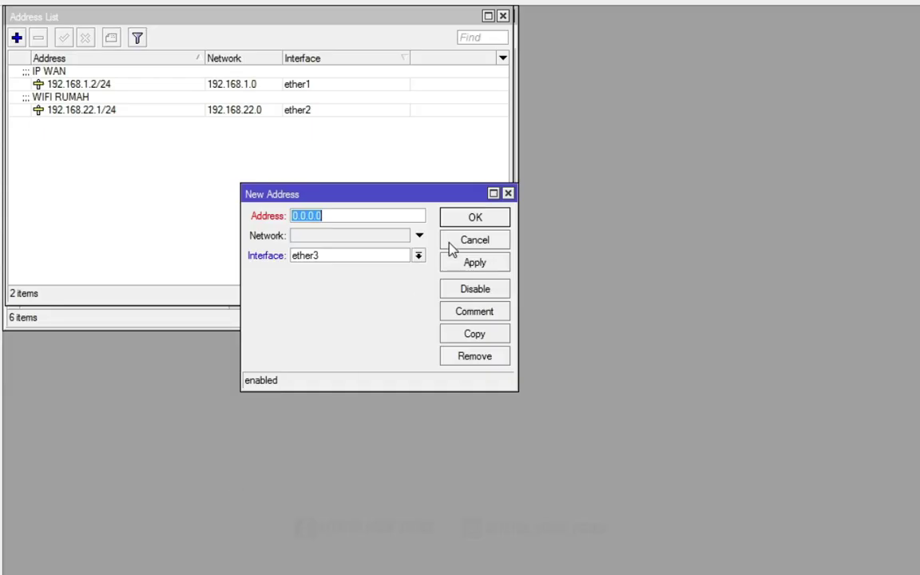
pyautogui.rightClick(362, 217)
pyautogui.click(419, 266)
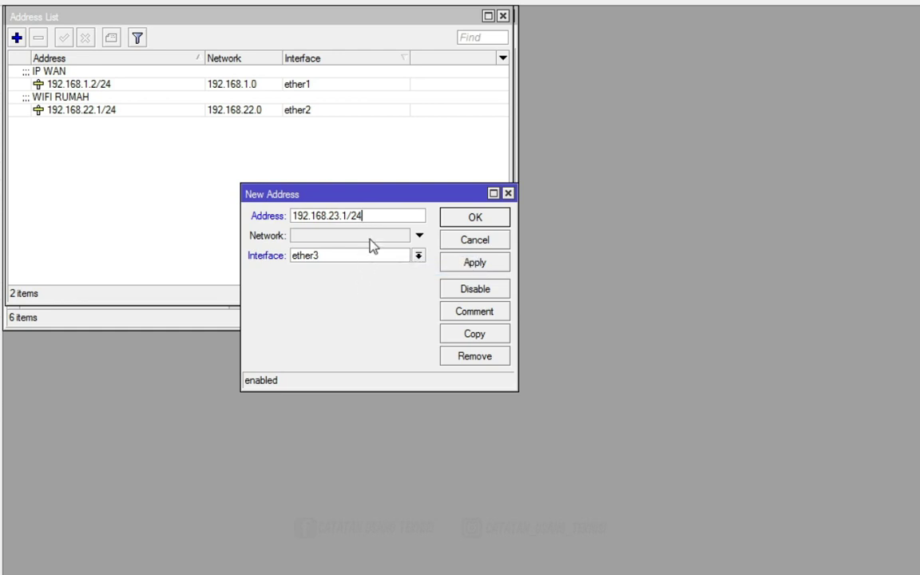
# Save the new 192.168.23.1/24 address on ether3 and give it the comment IP RADIO.
pyautogui.moveTo(381, 214); pyautogui.dragTo(289, 215)
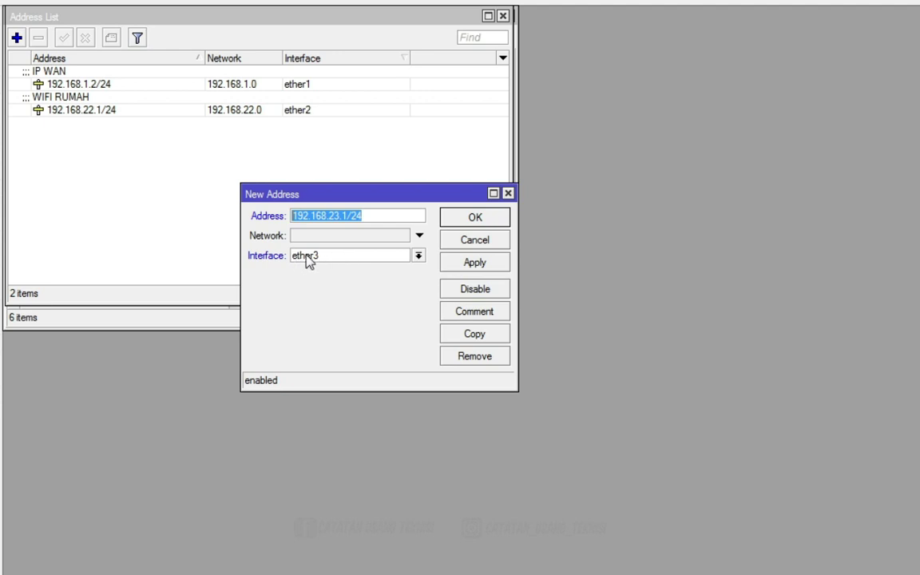
pyautogui.click(473, 268)
pyautogui.click(462, 222)
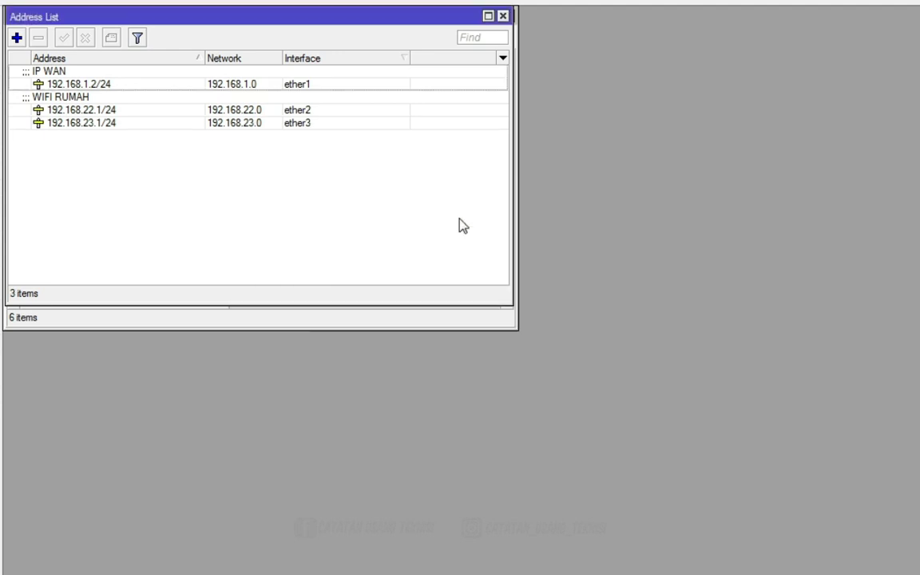
pyautogui.click(184, 122)
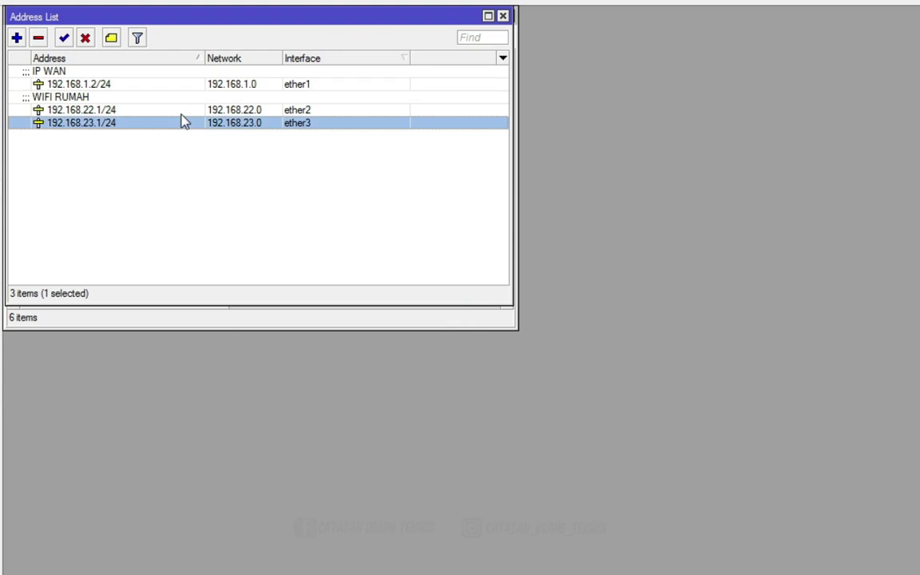
pyautogui.click(111, 40)
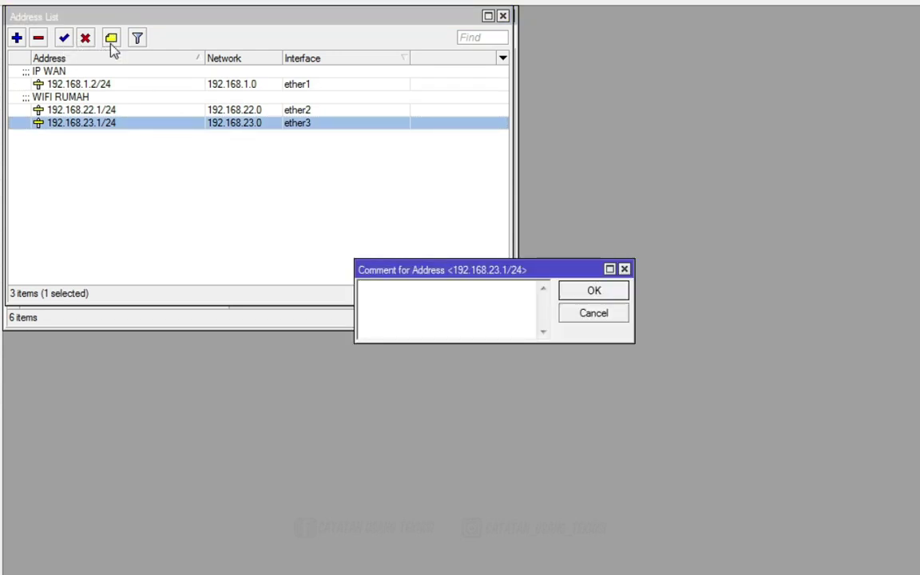
pyautogui.write('IP RADIO')
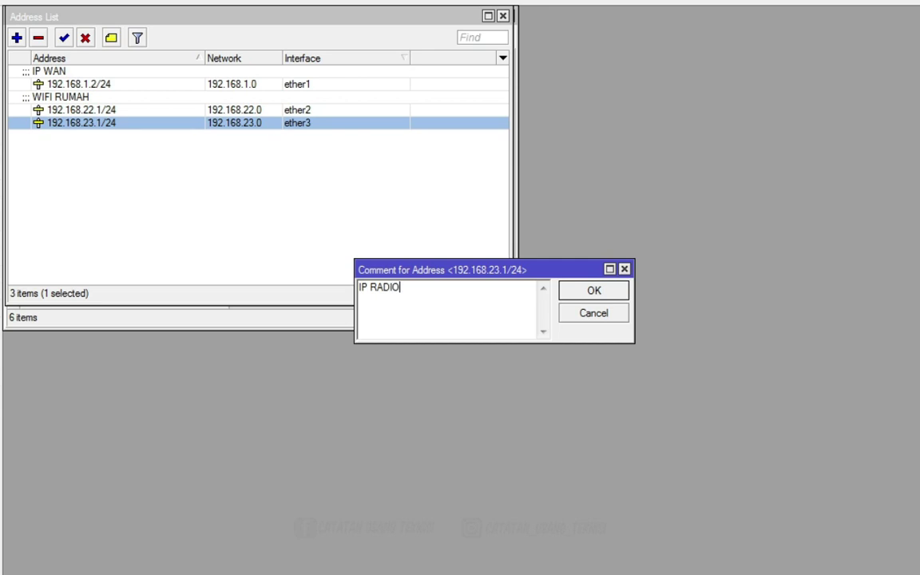
pyautogui.click(594, 290)
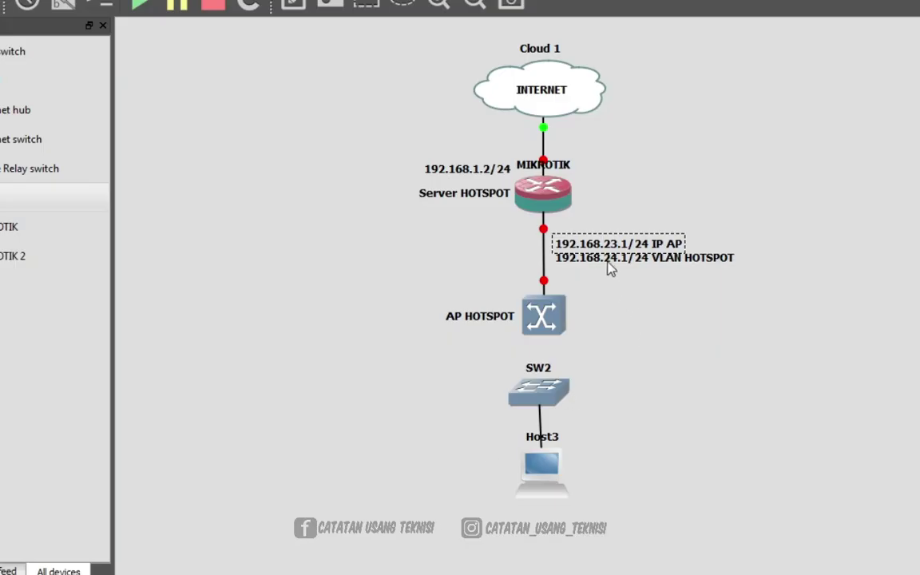
# Switch to GNS3 and copy 192.168.24.1/24 from the VLAN HOTSPOT label in the topology.
pyautogui.rightClick(610, 264)
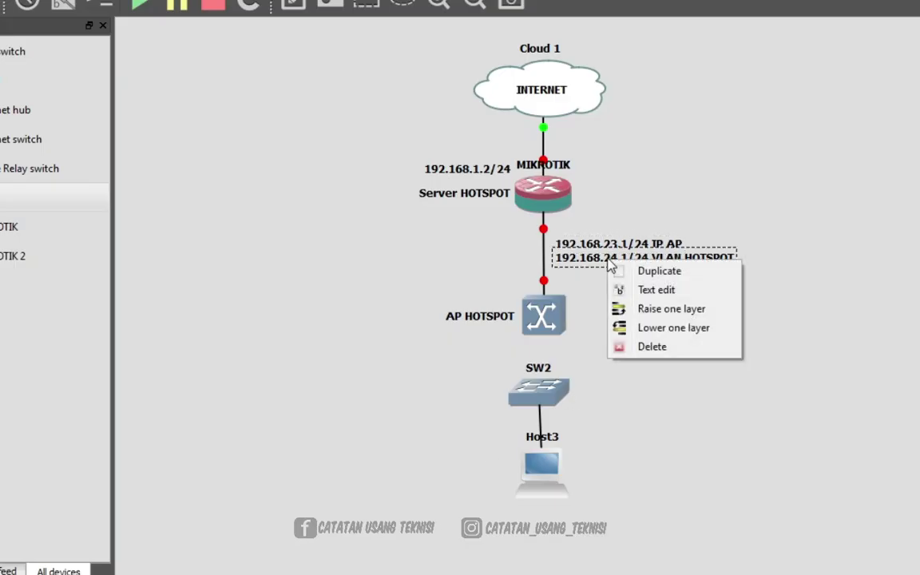
pyautogui.click(657, 292)
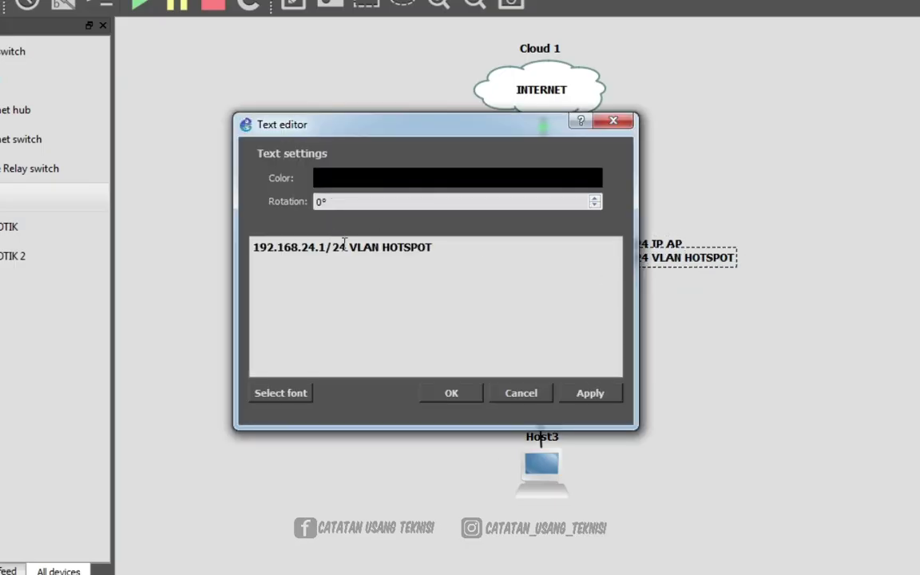
pyautogui.moveTo(345, 246); pyautogui.dragTo(223, 256)
pyautogui.rightClick(277, 249)
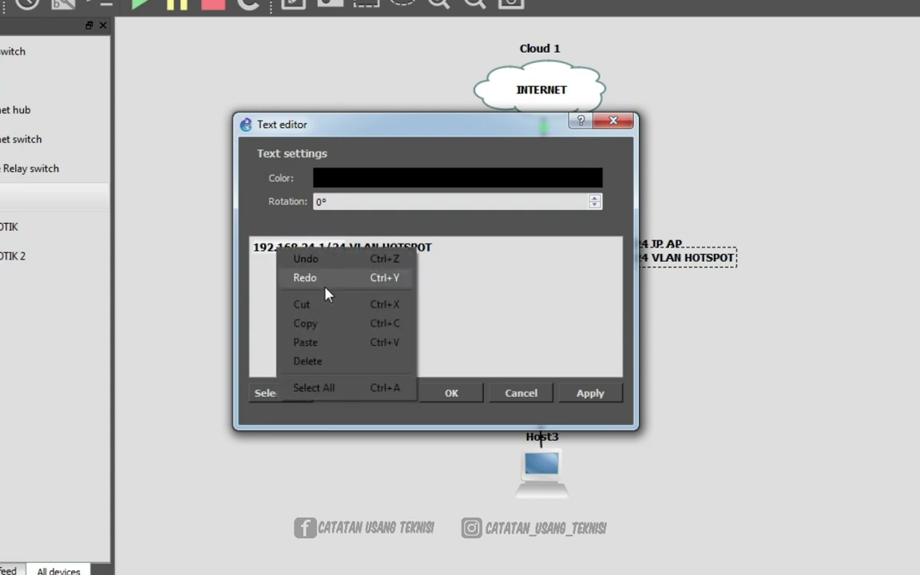
pyautogui.click(319, 324)
pyautogui.click(452, 393)
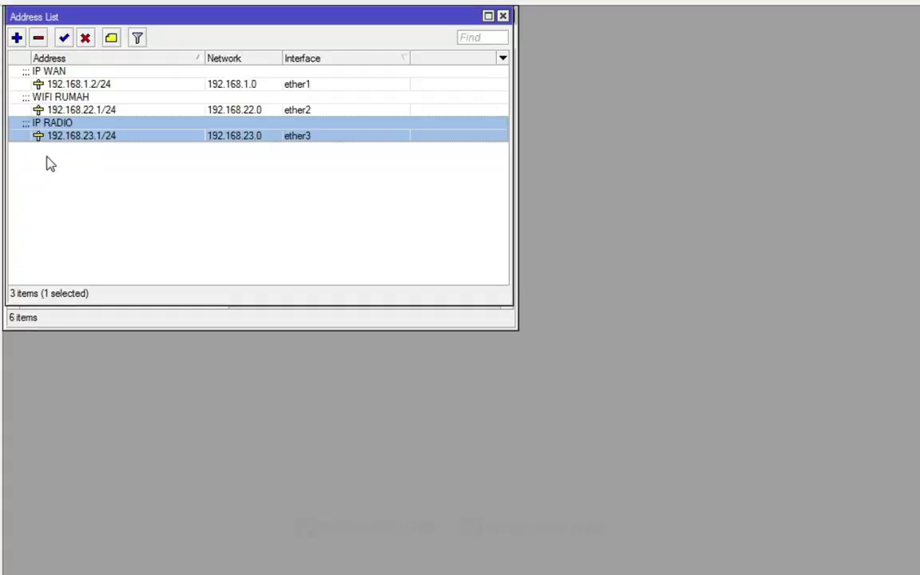
# Switch to WinBox and add the copied address 192.168.24.1/24 to interface vlan_123_HOTSPOT.
pyautogui.click(18, 38)
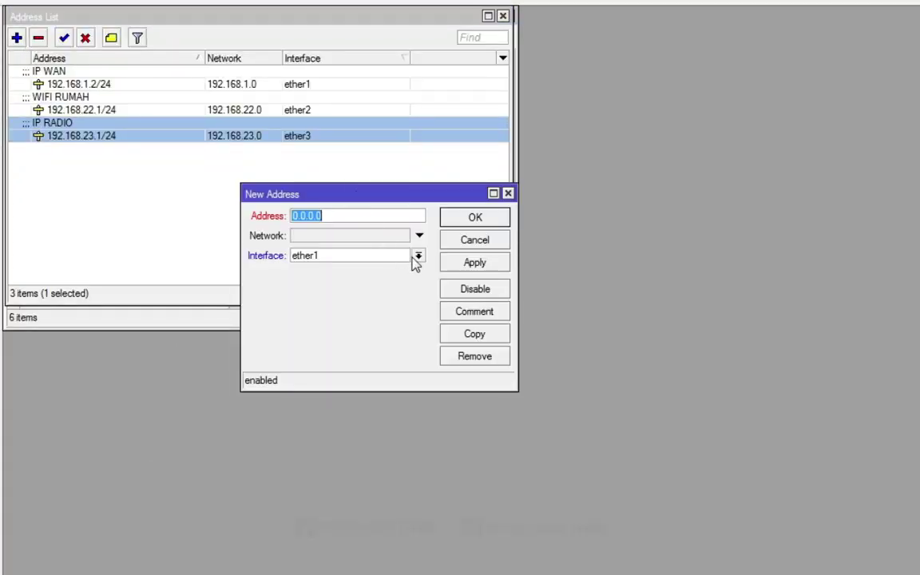
pyautogui.click(418, 256)
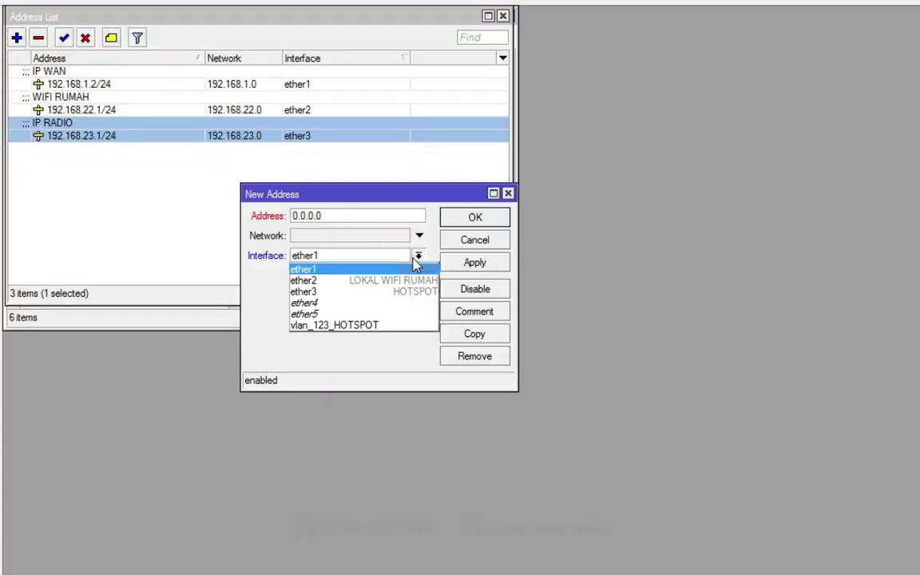
pyautogui.click(381, 326)
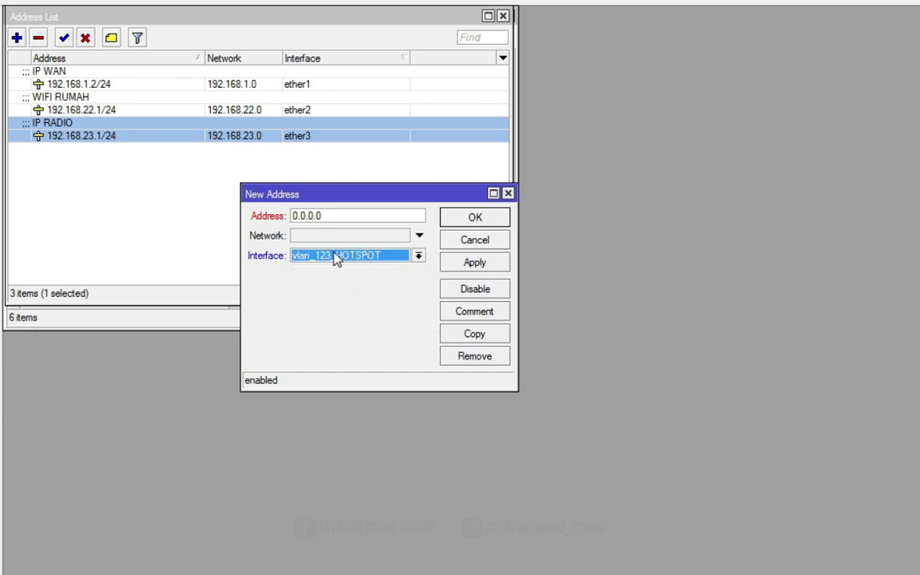
pyautogui.click(343, 216)
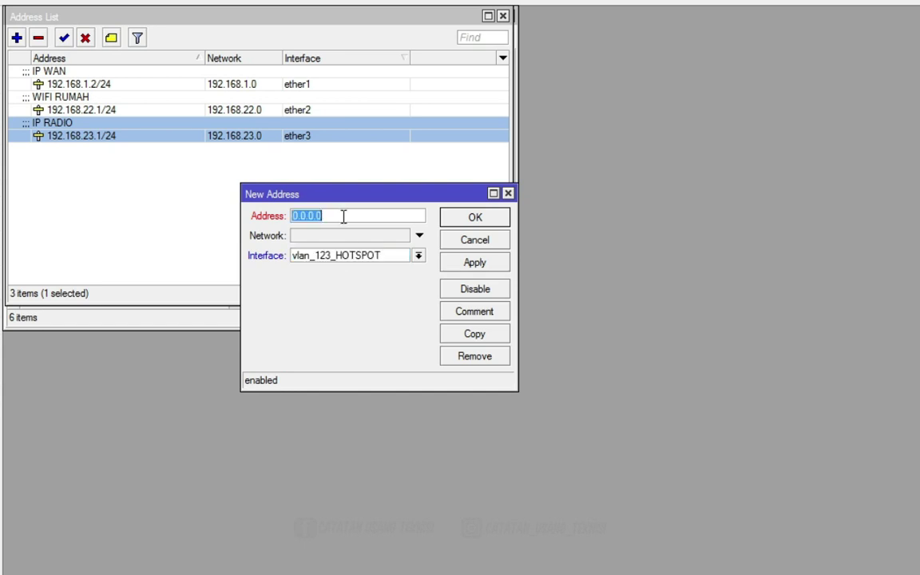
pyautogui.hotkey('ctrl', 'v')
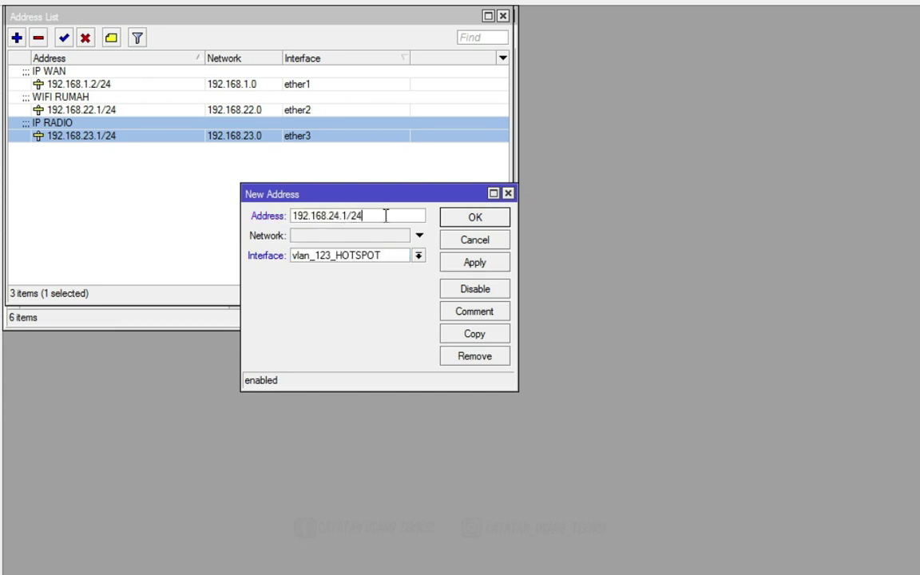
pyautogui.click(474, 268)
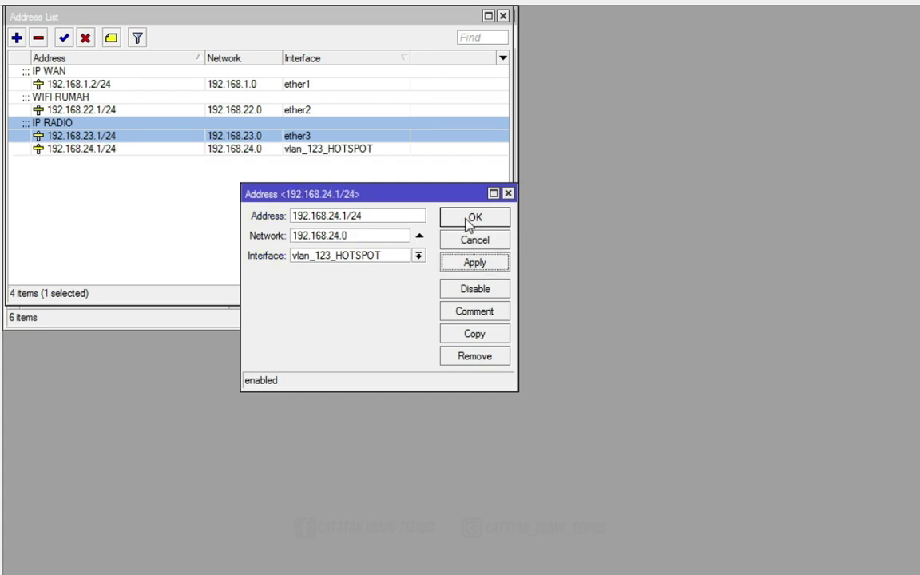
pyautogui.click(469, 220)
# Add the comment IP HOTSPOT to the 192.168.24.1/24 address.
pyautogui.click(231, 151)
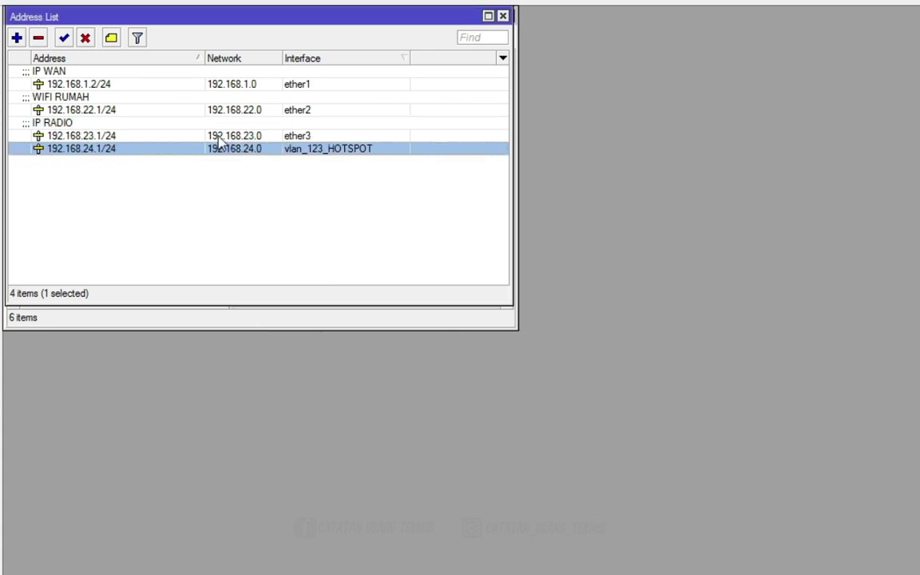
pyautogui.click(112, 40)
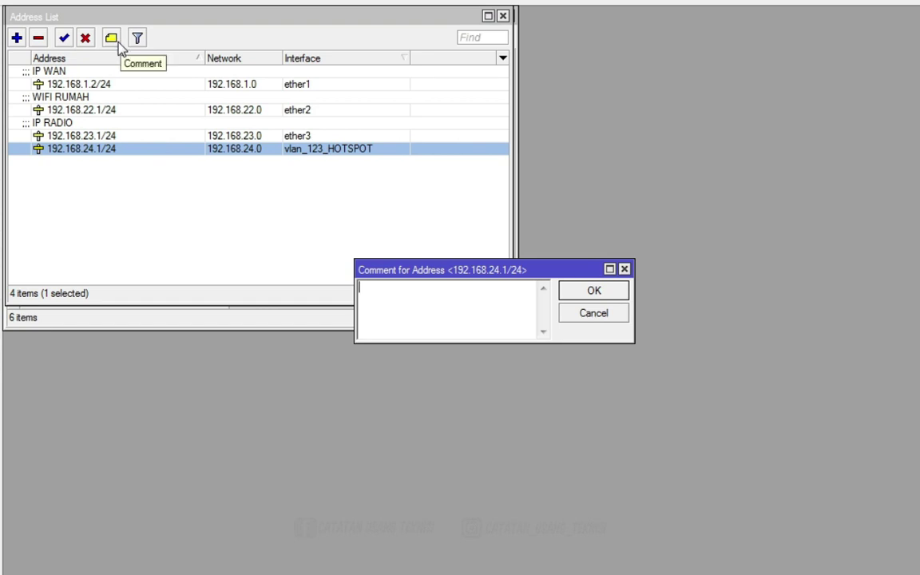
pyautogui.write('IP ')
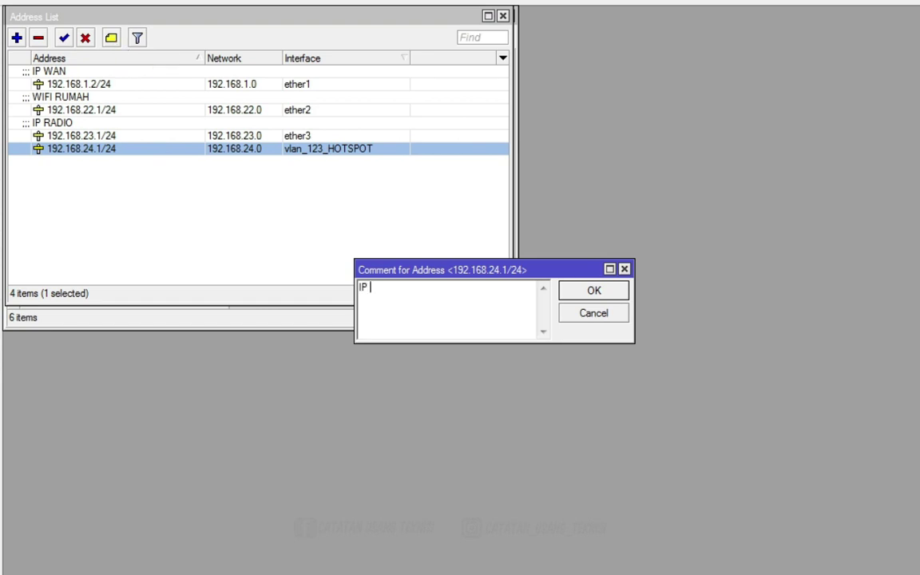
pyautogui.write('HOTSPOT')
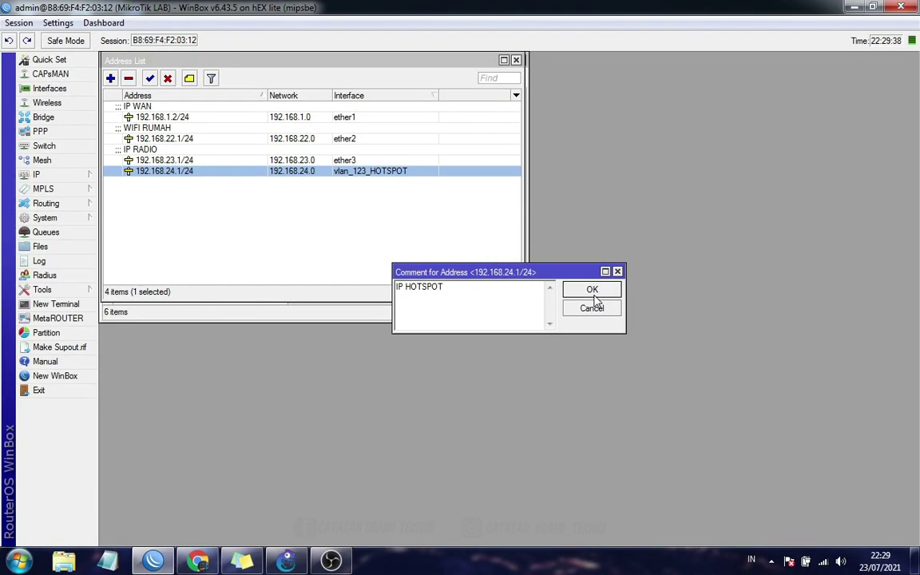
pyautogui.click(594, 290)
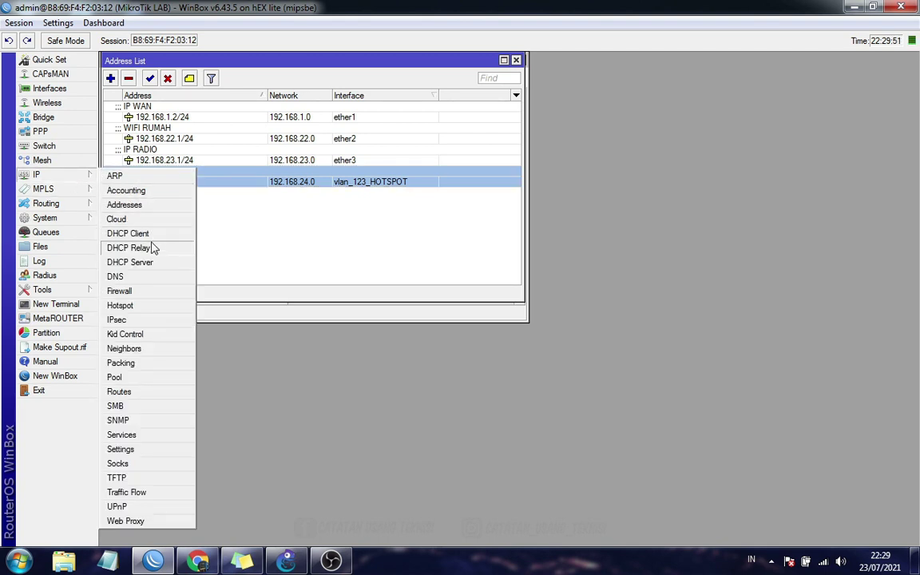
# Start the router's Hotspot Setup and choose vlan_123_HOTSPOT as the HotSpot interface.
pyautogui.click(144, 307)
pyautogui.click(156, 131)
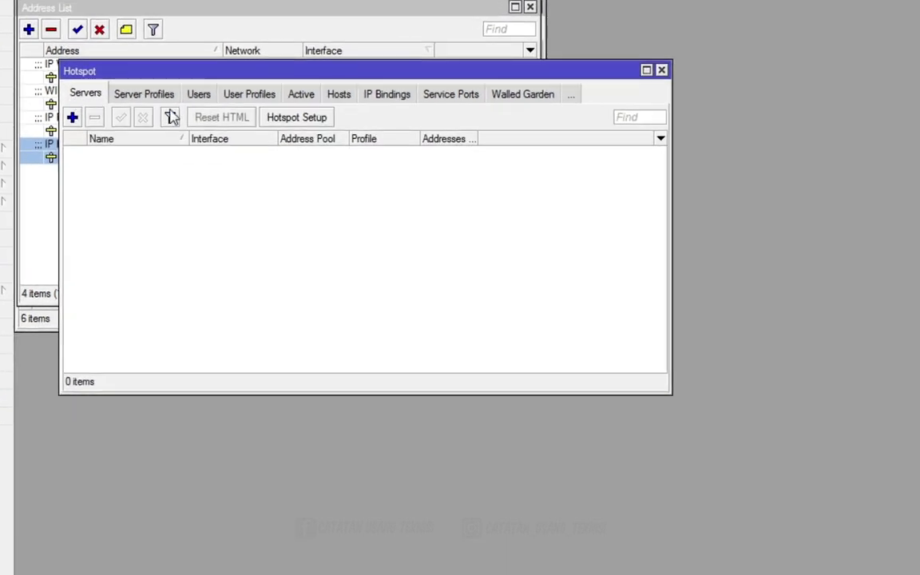
pyautogui.click(292, 120)
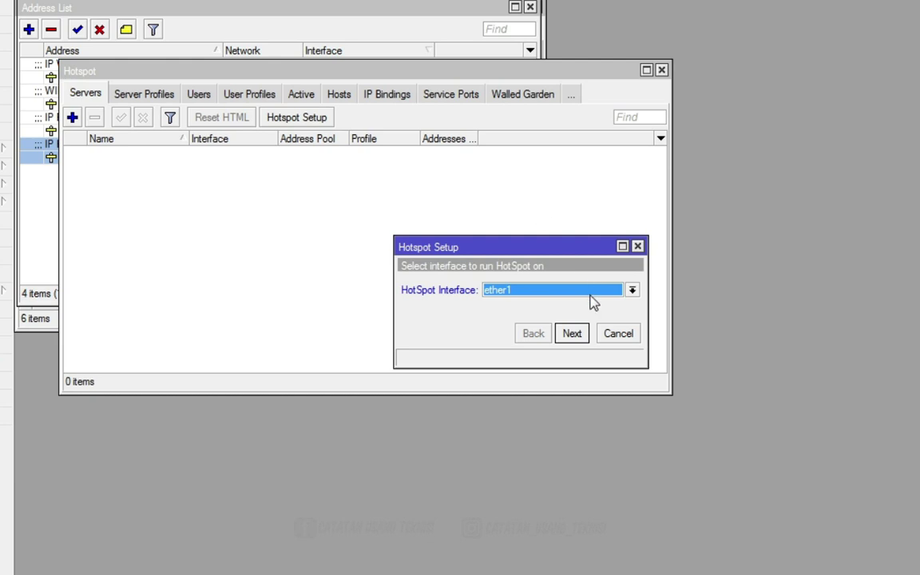
pyautogui.click(503, 294)
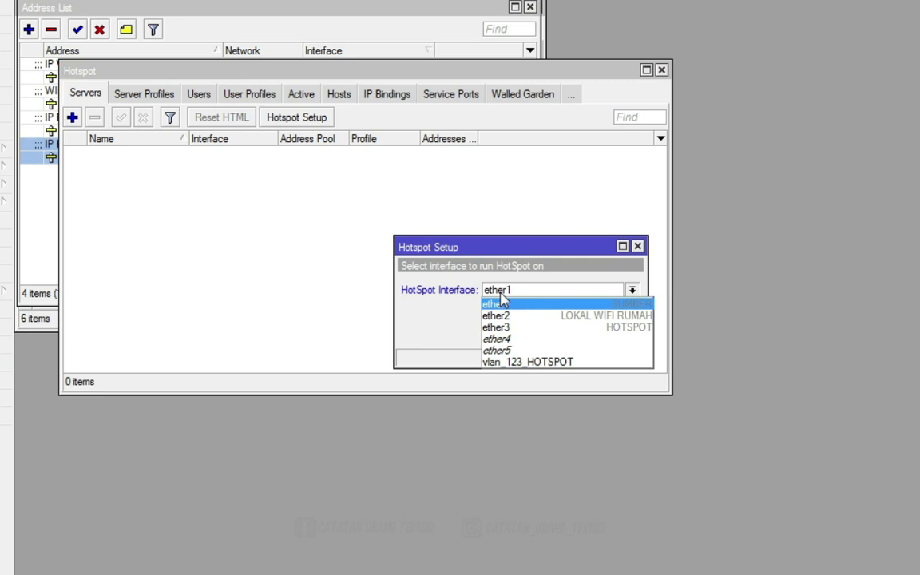
pyautogui.click(524, 363)
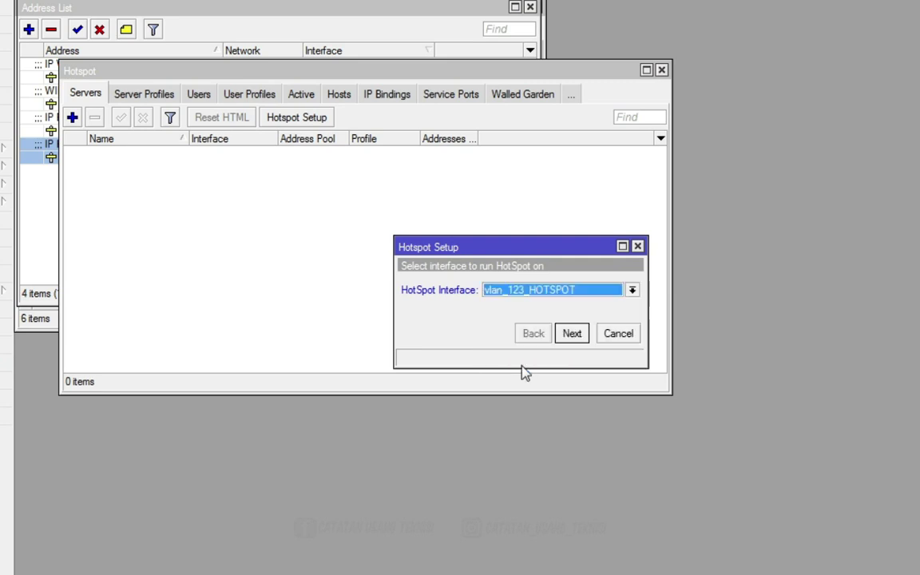
pyautogui.click(572, 334)
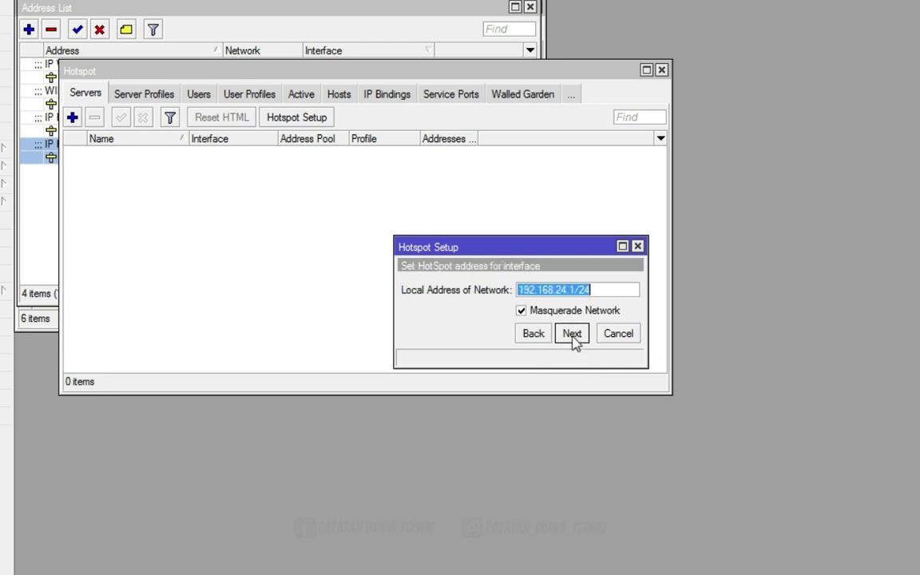
# Complete the hotspot setup with local address 192.168.24.1/24, Masquerade Network enabled, SMTP server 0.0.0.0 and the remaining default settings.
pyautogui.click(572, 334)
pyautogui.click(572, 334)
pyautogui.click(572, 334)
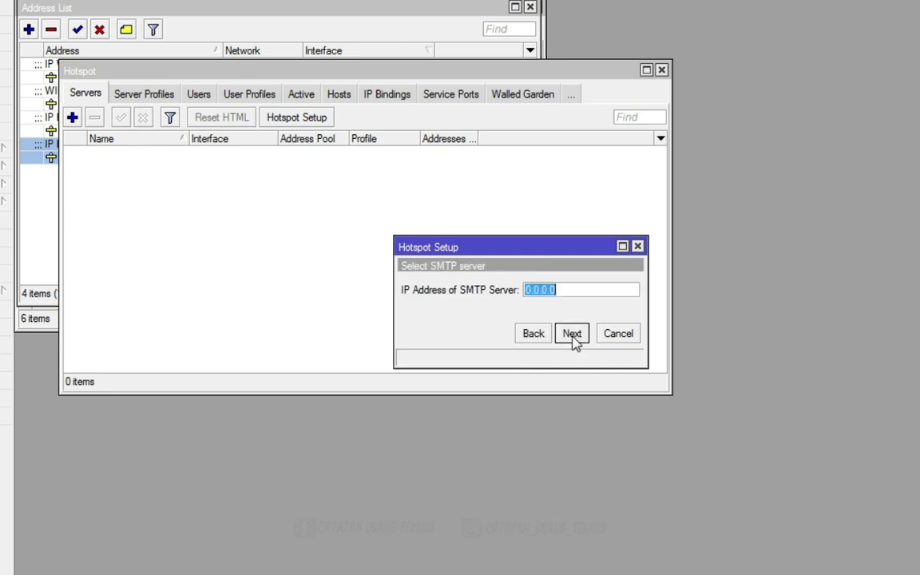
pyautogui.click(572, 334)
pyautogui.click(572, 334)
pyautogui.click(571, 334)
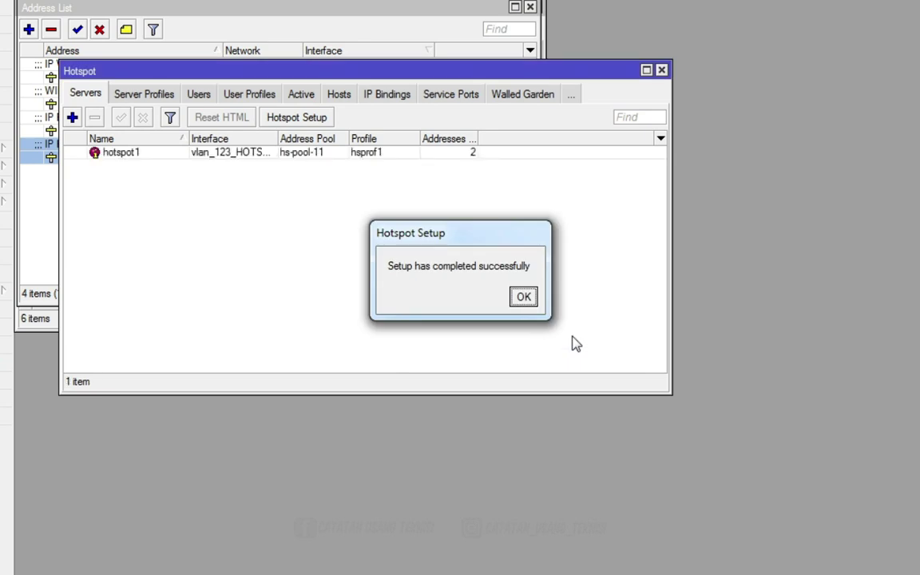
pyautogui.click(527, 303)
# Select the new hotspot server entry, then close the Hotspot, Interface List and Address List windows.
pyautogui.click(340, 155)
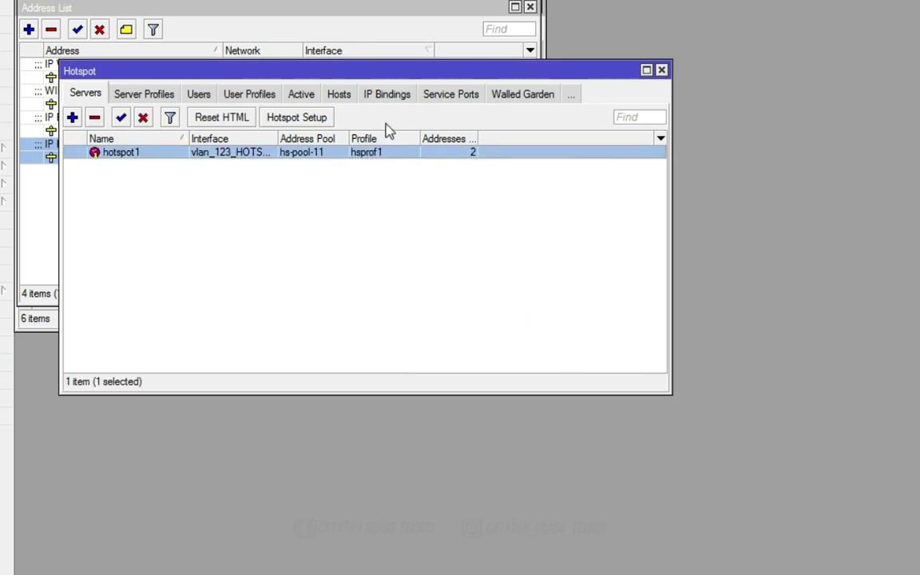
pyautogui.click(662, 71)
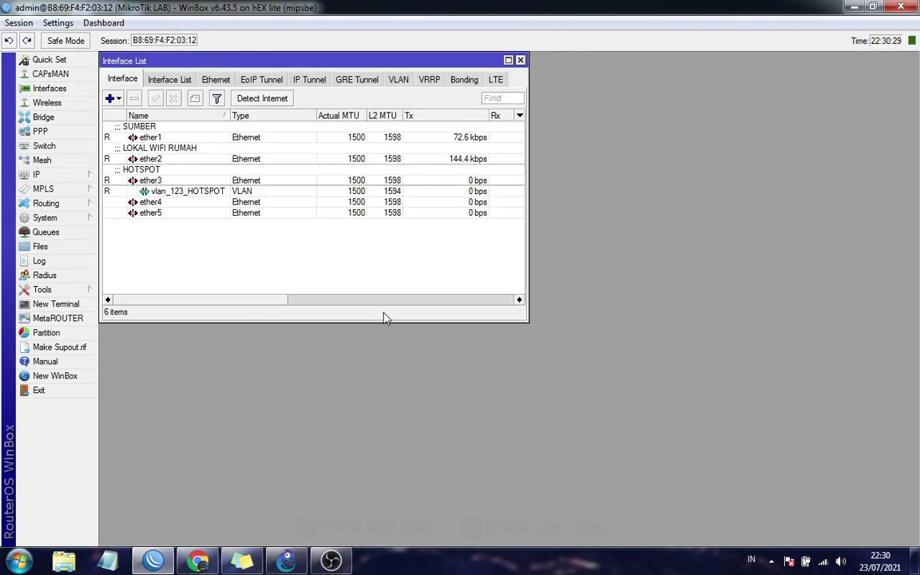
pyautogui.click(520, 60)
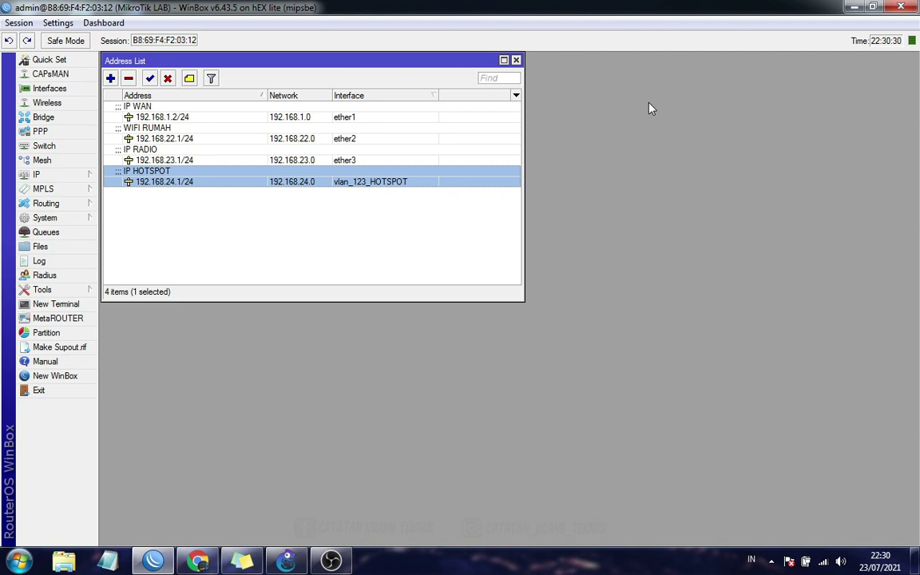
pyautogui.click(516, 60)
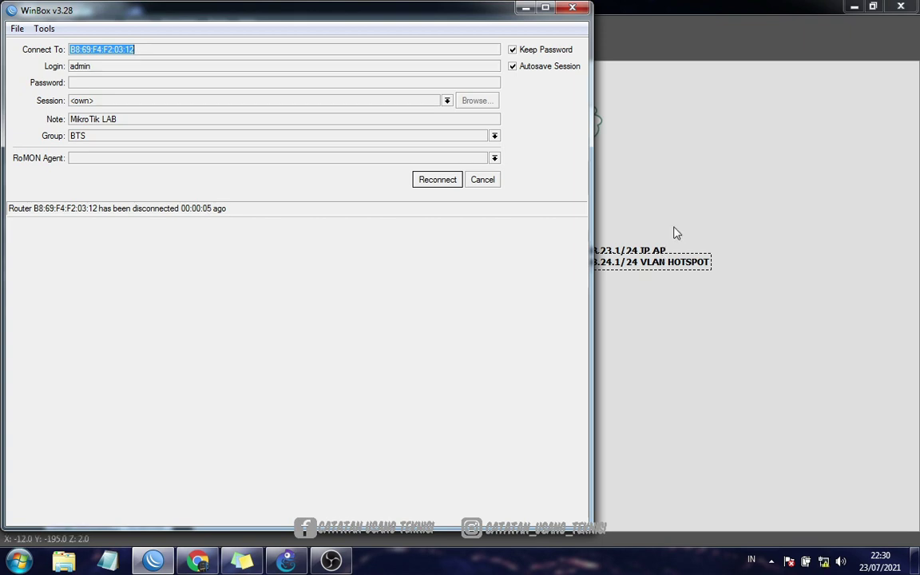
# Cancel reconnecting to the MikroTik LAB router and connect to the neighboring RB951G-2HnD router as admin.
pyautogui.click(490, 182)
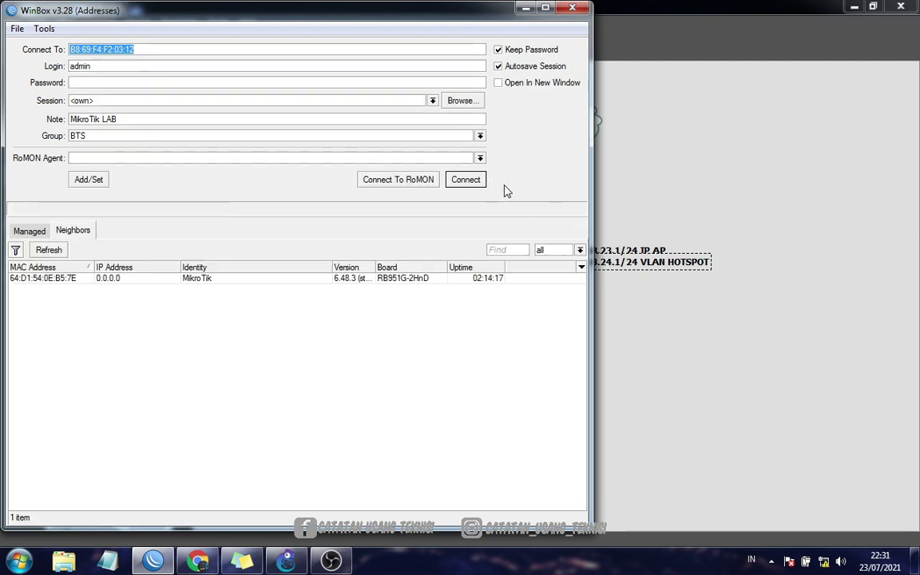
pyautogui.click(70, 281)
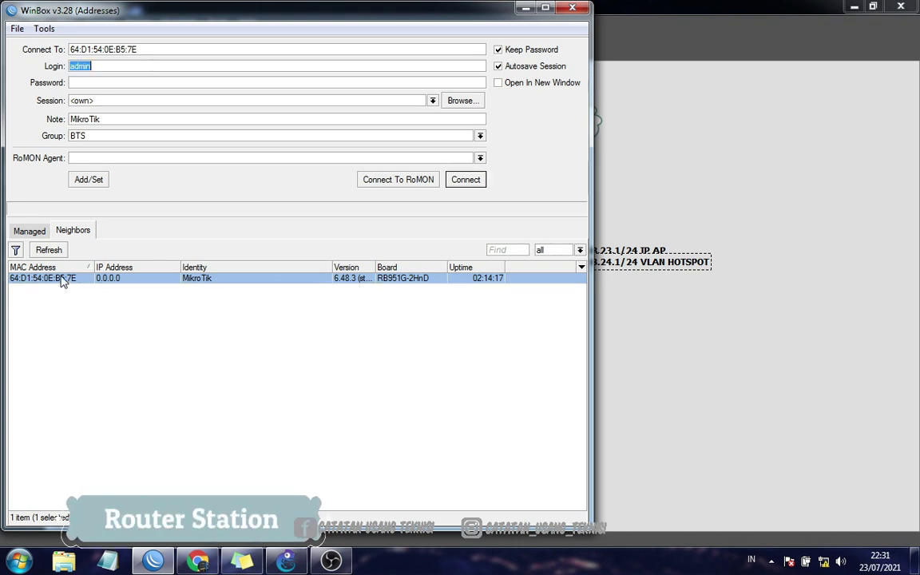
pyautogui.click(462, 183)
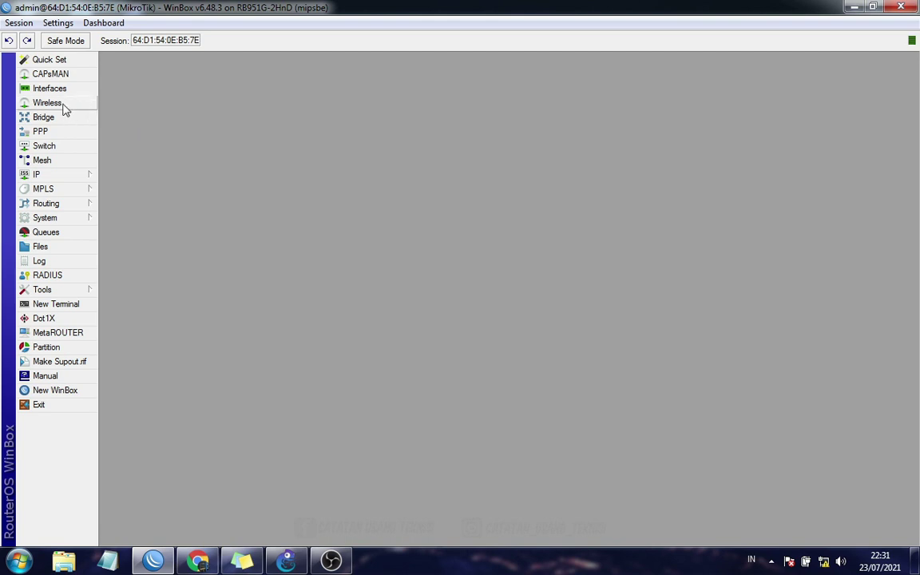
# Enable the wlan1 wireless interface and set its band to 2GHz-B/G/N.
pyautogui.click(48, 104)
pyautogui.click(153, 133)
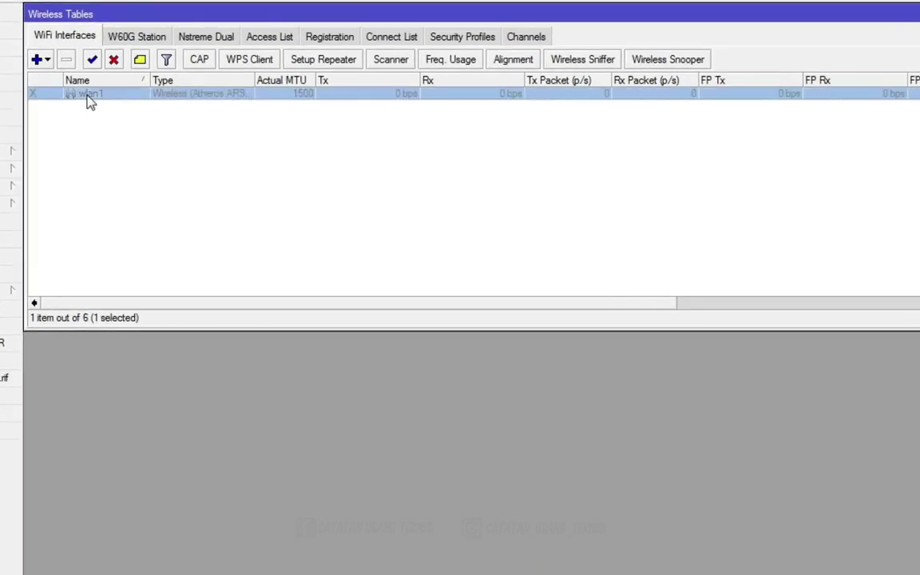
pyautogui.click(92, 59)
pyautogui.doubleClick(120, 95)
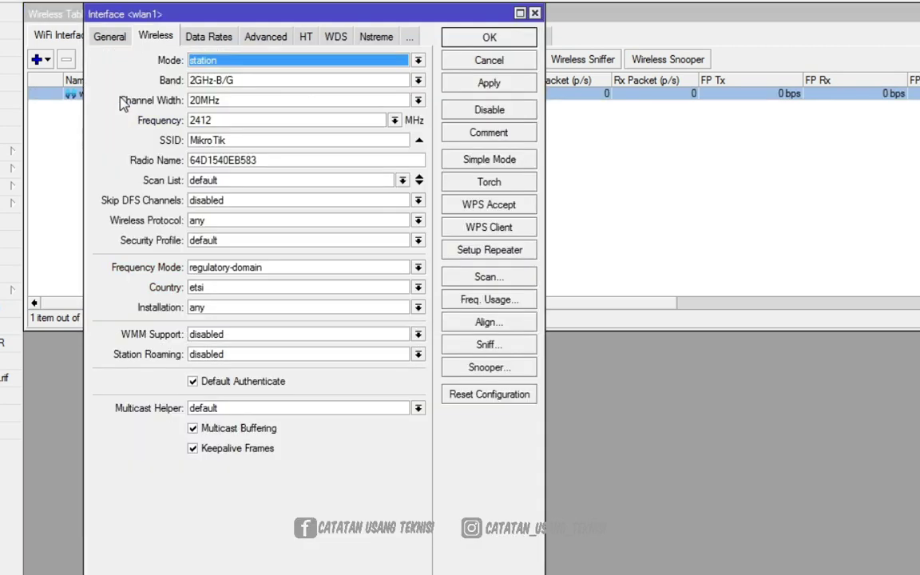
pyautogui.click(267, 81)
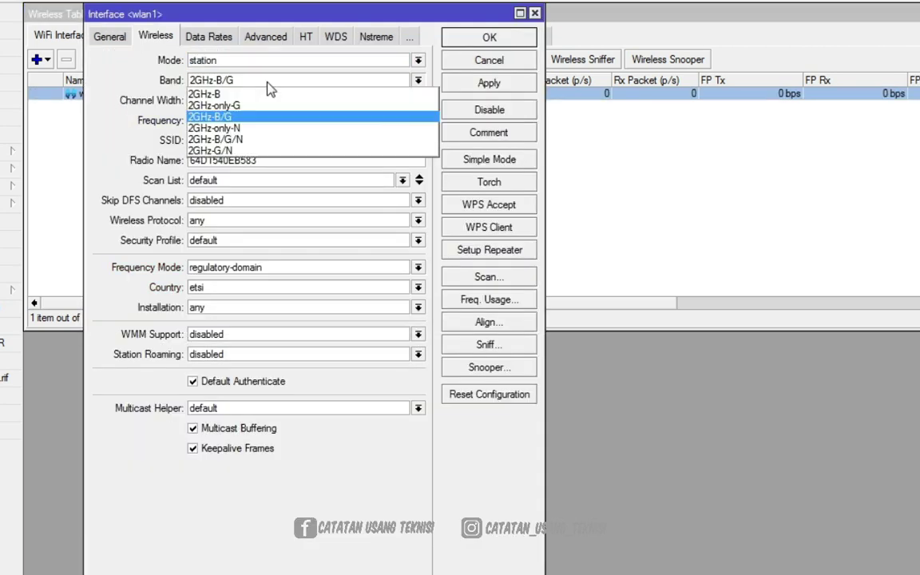
pyautogui.click(274, 141)
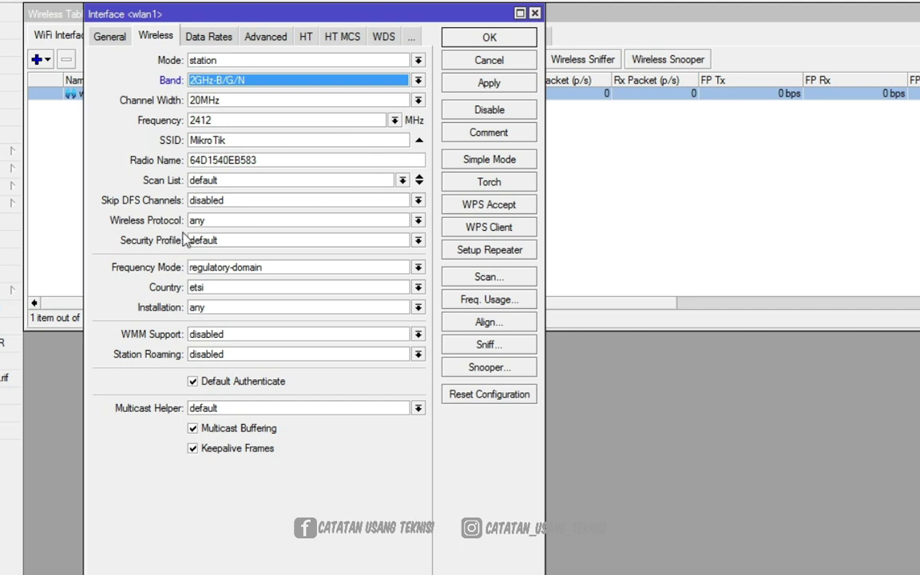
# Set wlan1's country to no_country_set and frequency mode to superchannel, and apply the changes.
pyautogui.click(226, 287)
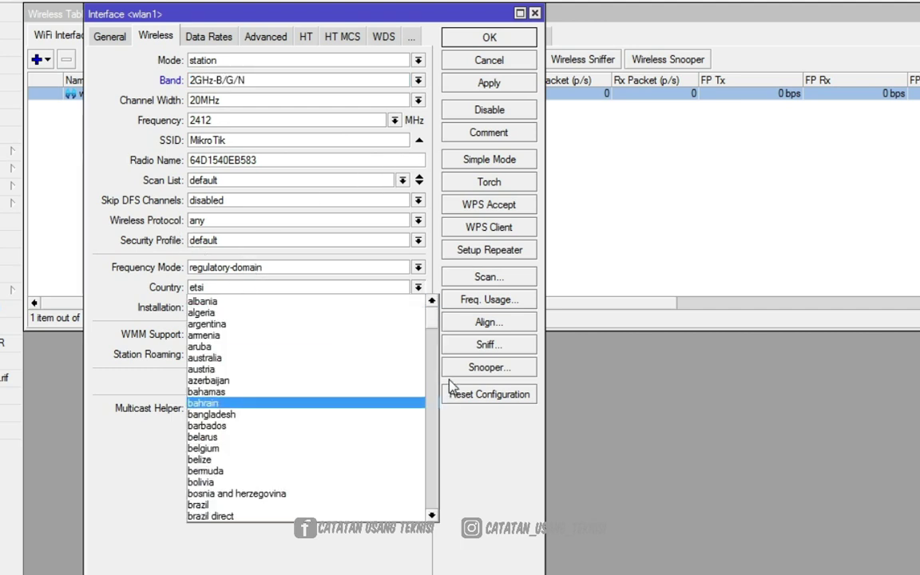
pyautogui.moveTo(437, 323); pyautogui.dragTo(466, 448)
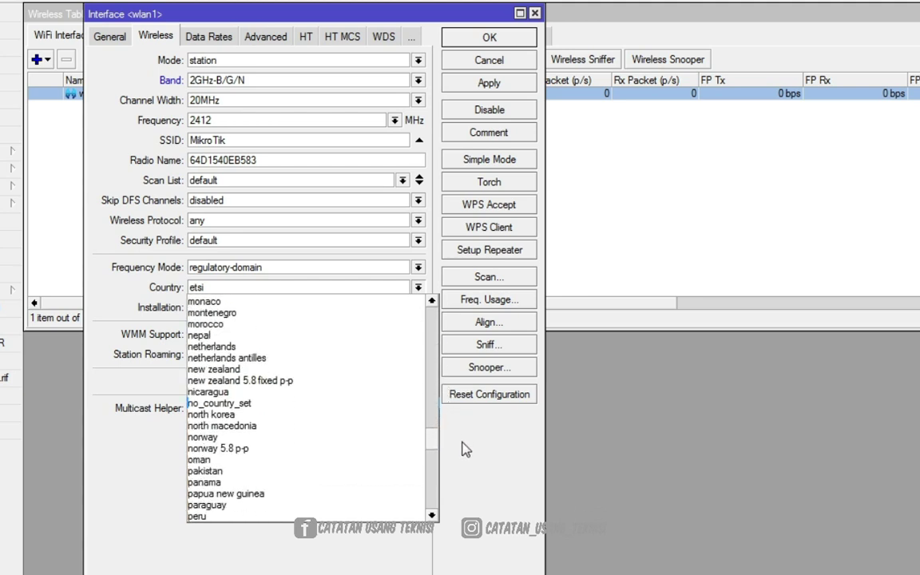
pyautogui.click(346, 403)
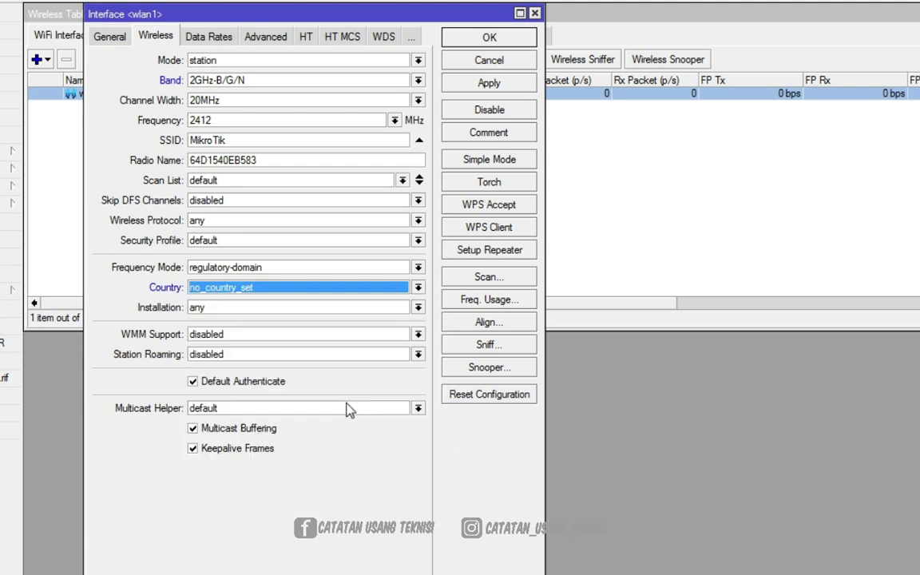
pyautogui.click(266, 268)
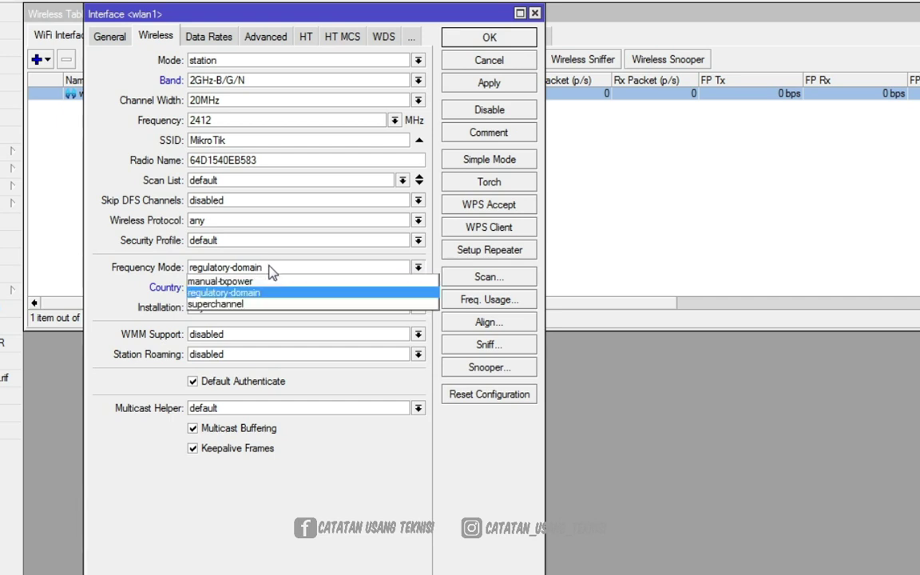
pyautogui.click(259, 305)
pyautogui.click(482, 86)
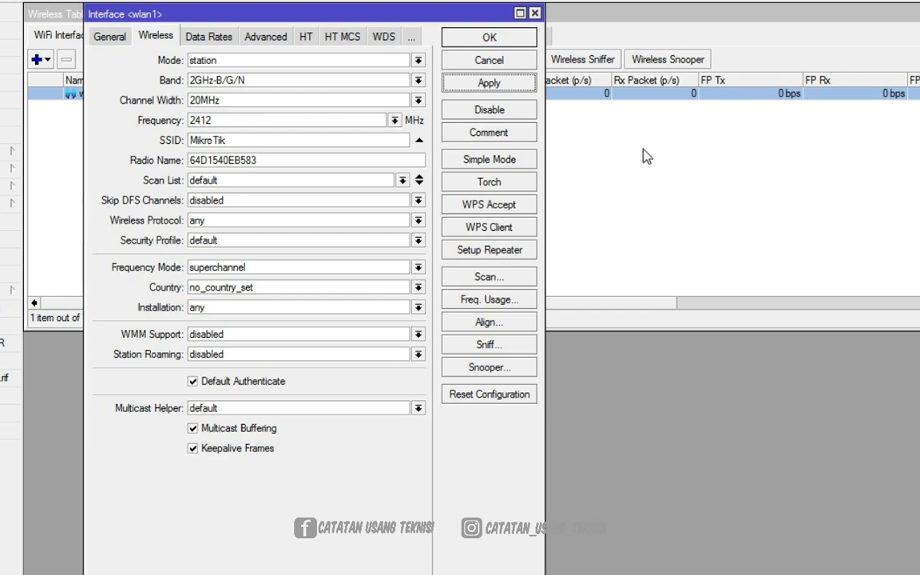
# Try to scan for wireless networks on wlan1, then reconnect to the neighboring RB951G-2HnD router.
pyautogui.click(489, 279)
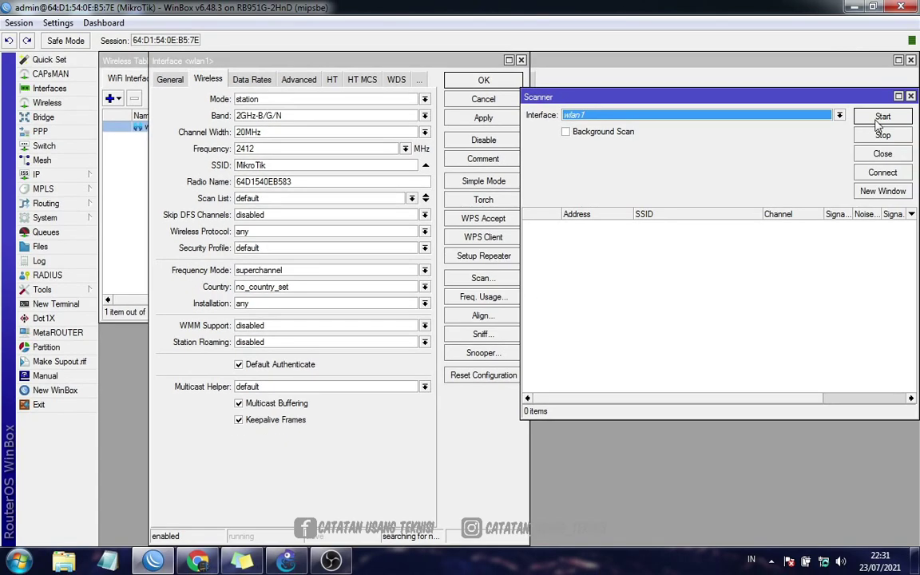
pyautogui.click(882, 117)
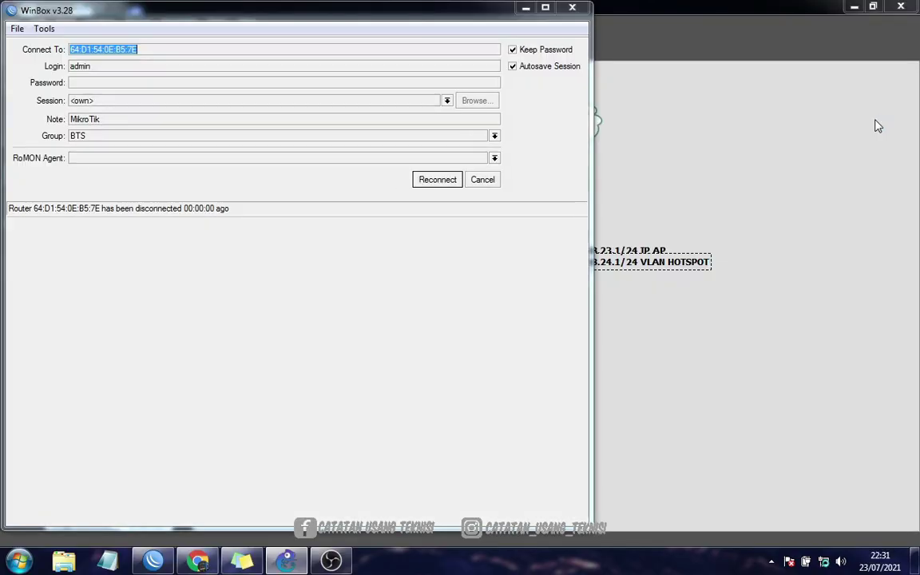
pyautogui.click(438, 181)
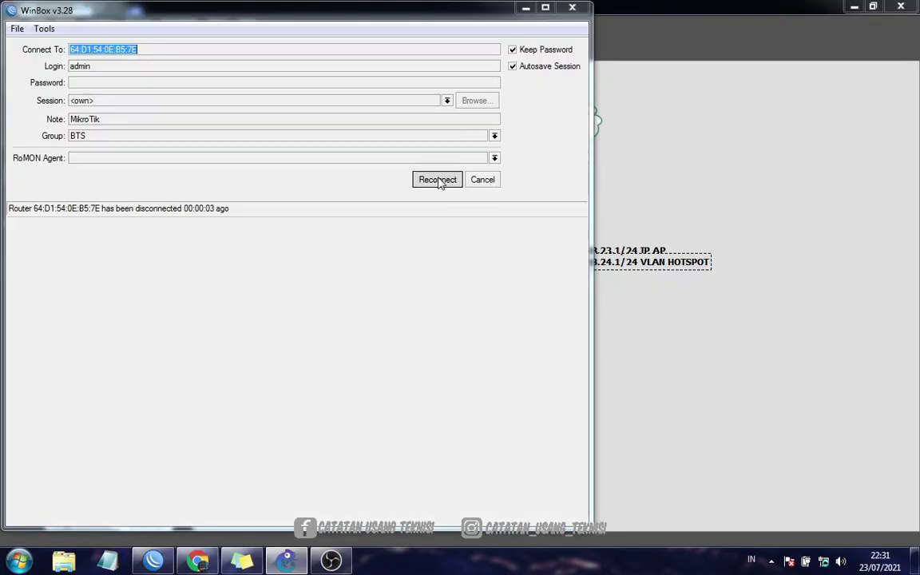
pyautogui.click(484, 181)
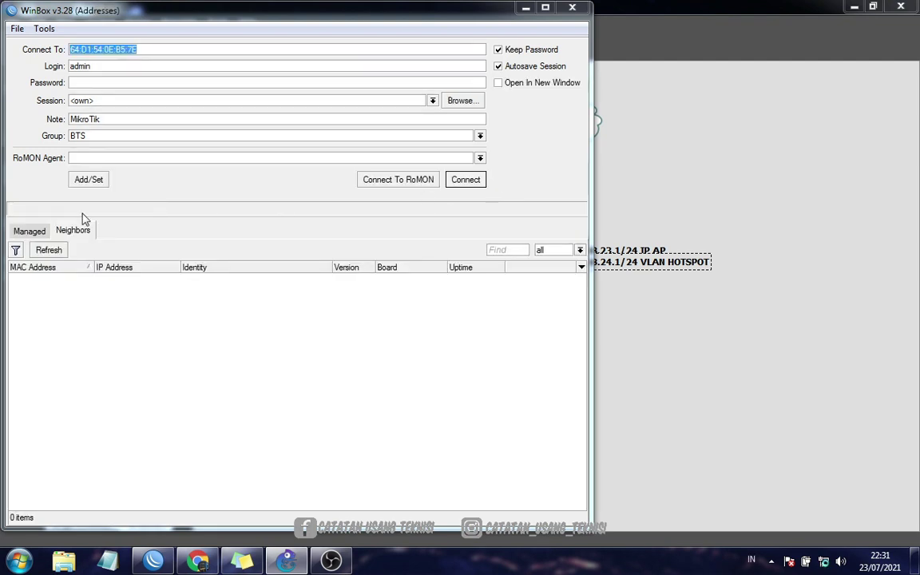
pyautogui.click(48, 252)
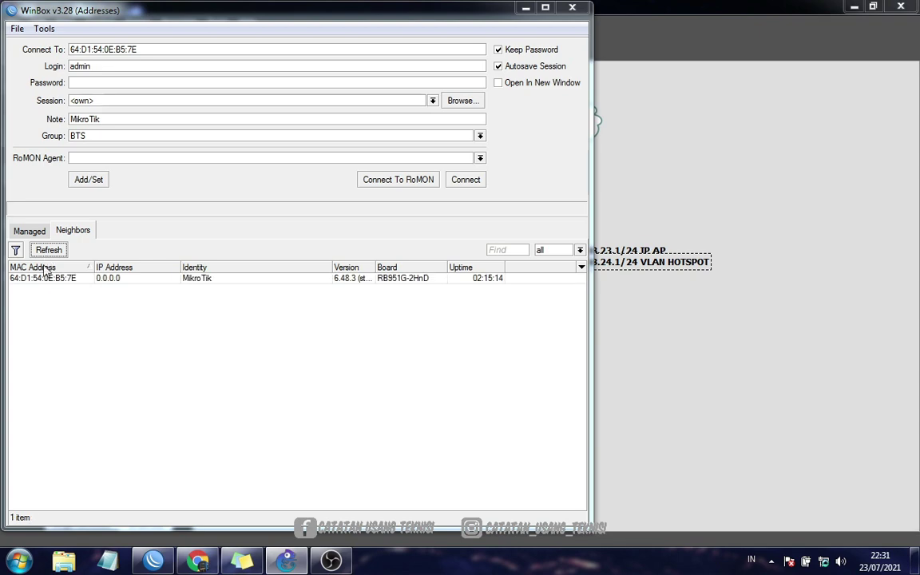
pyautogui.click(41, 279)
pyautogui.click(467, 181)
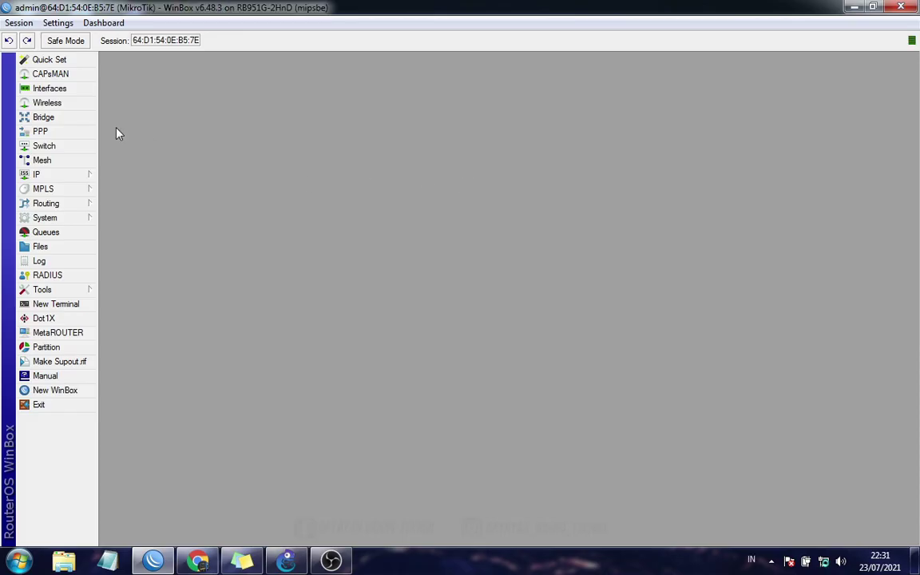
# Reopen wlan1's wireless settings and start a scan for nearby access points.
pyautogui.click(51, 88)
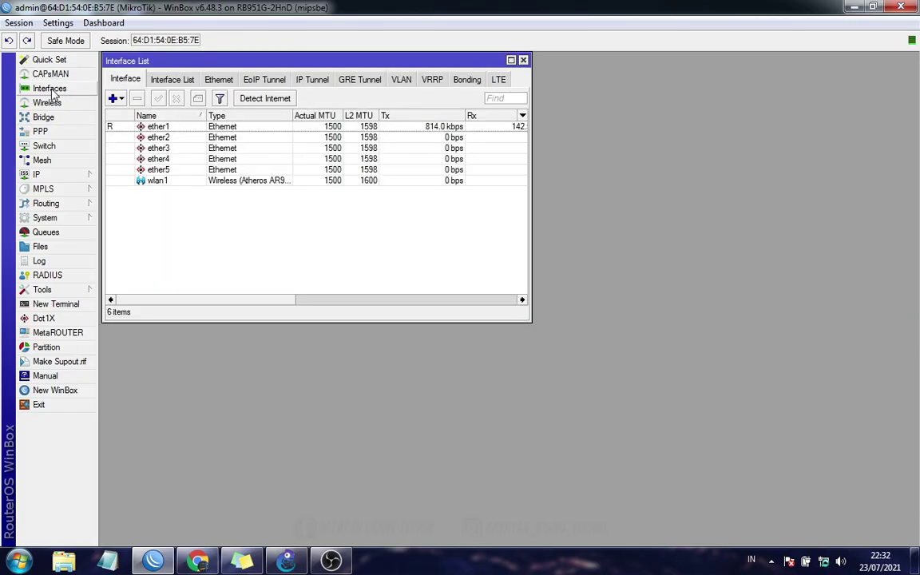
pyautogui.click(523, 62)
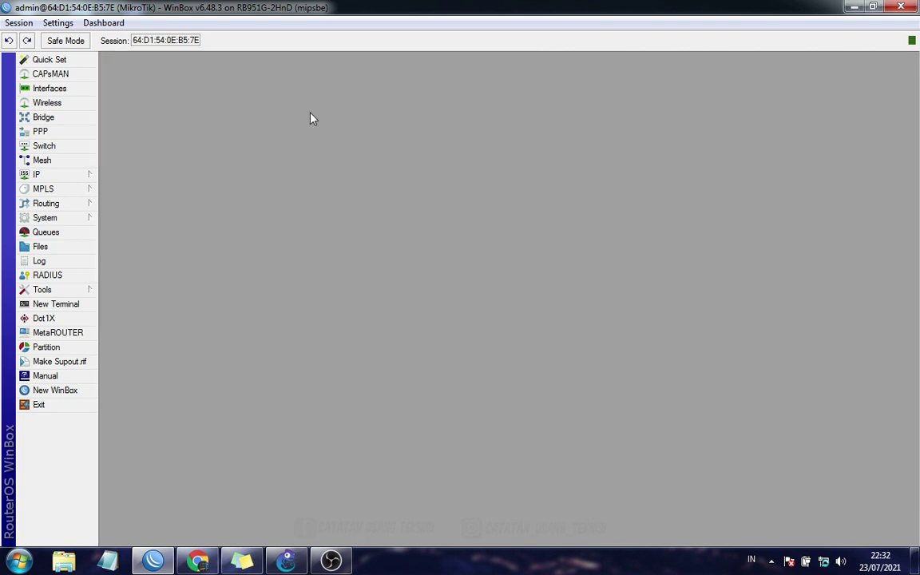
pyautogui.click(71, 105)
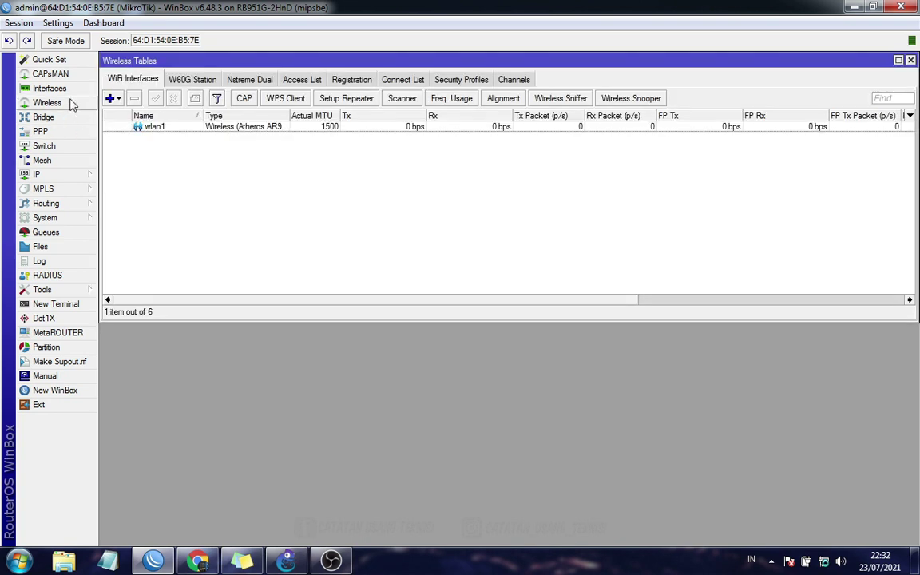
pyautogui.doubleClick(166, 125)
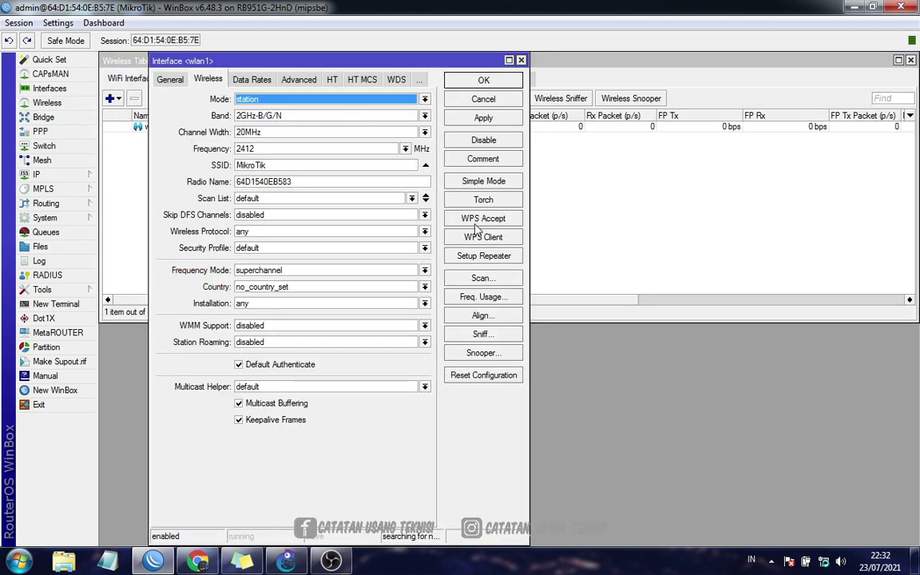
pyautogui.click(480, 278)
pyautogui.click(868, 117)
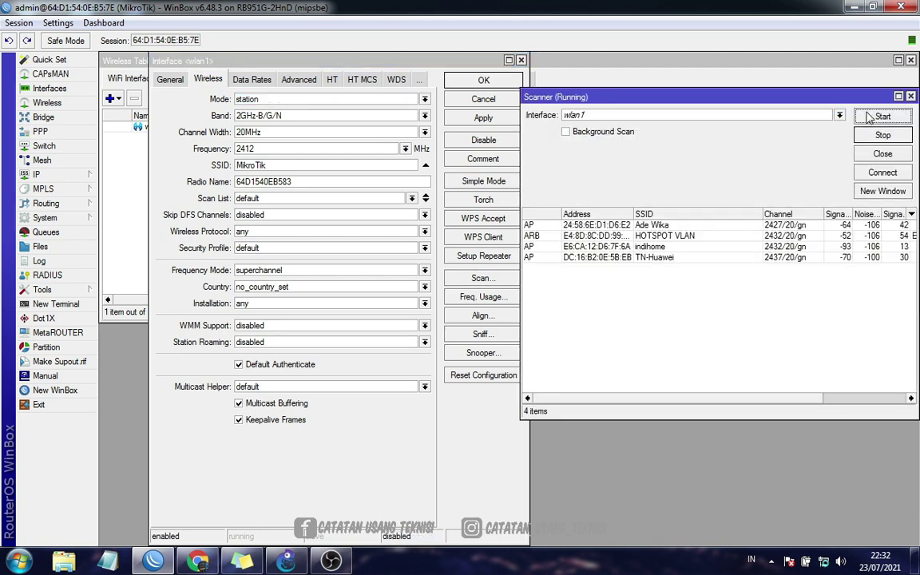
# Connect wlan1 to the scanned HOTSPOT VLAN access point, then close the scanner and the interface settings.
pyautogui.click(624, 238)
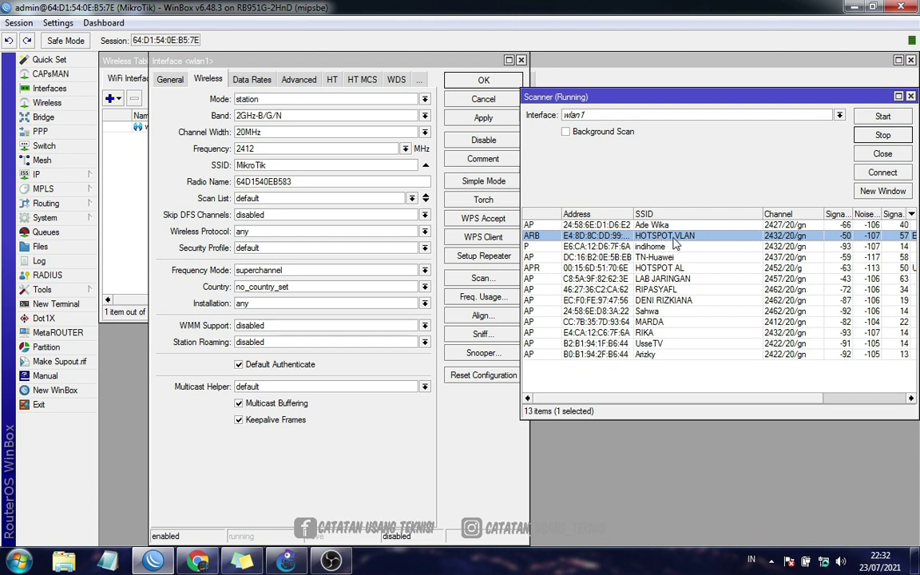
pyautogui.doubleClick(673, 237)
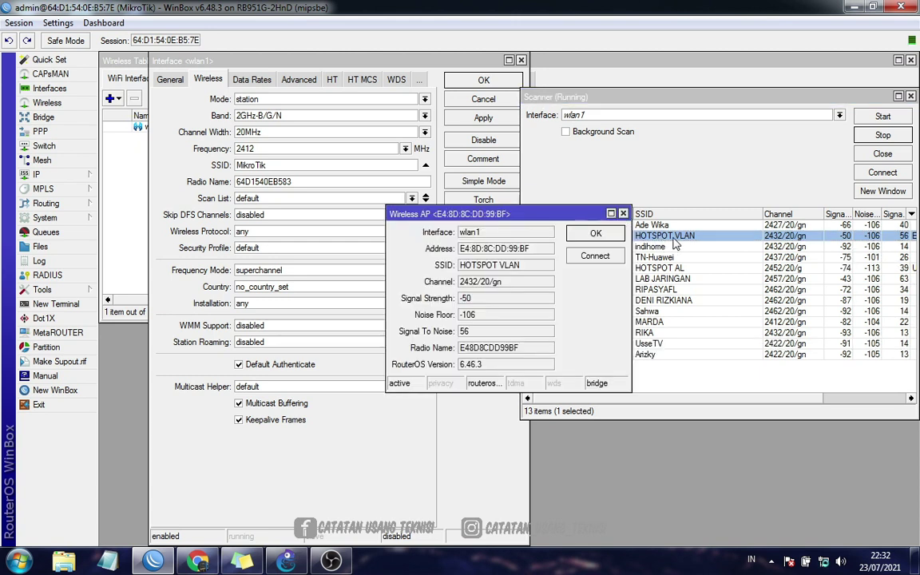
pyautogui.click(597, 258)
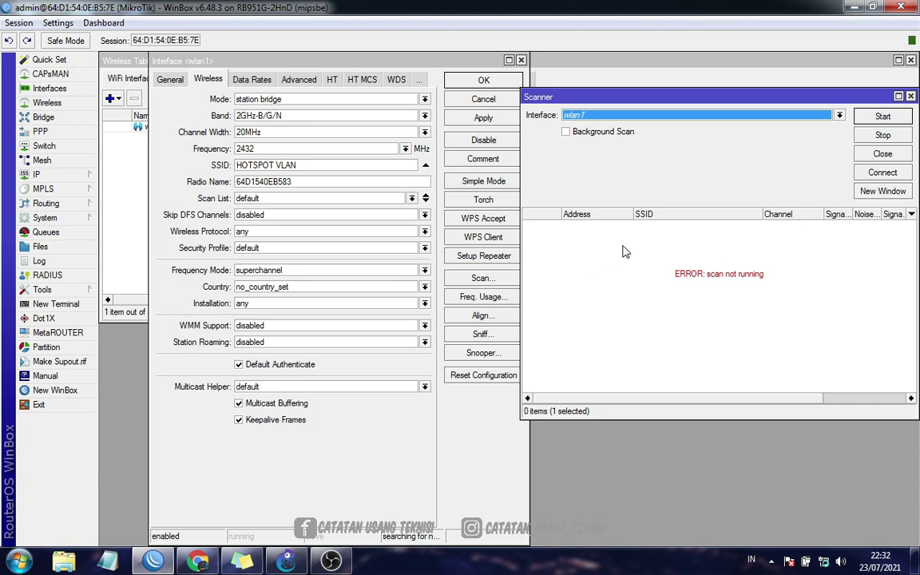
pyautogui.click(911, 97)
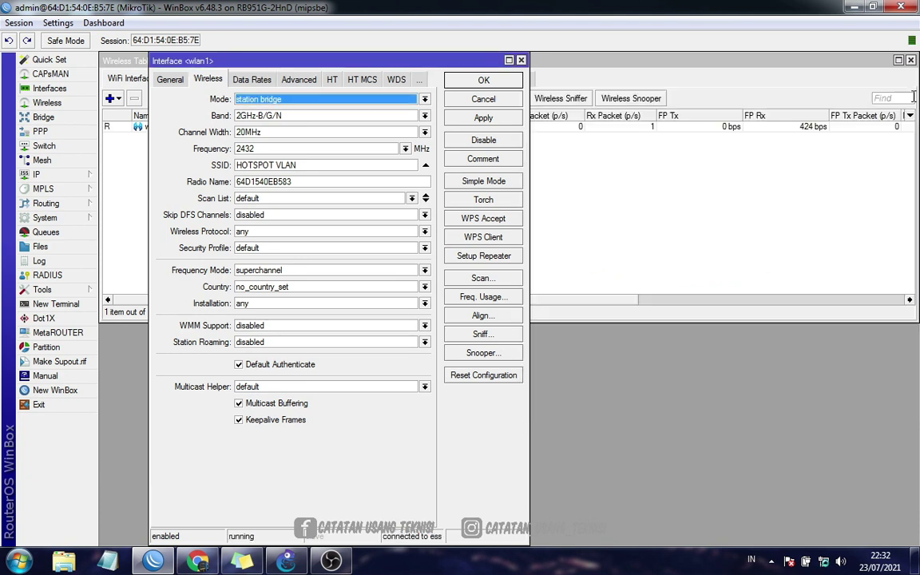
pyautogui.click(522, 60)
# Check wlan1's running flag and its access point entry in the wireless registration table, then close the wireless window.
pyautogui.click(113, 131)
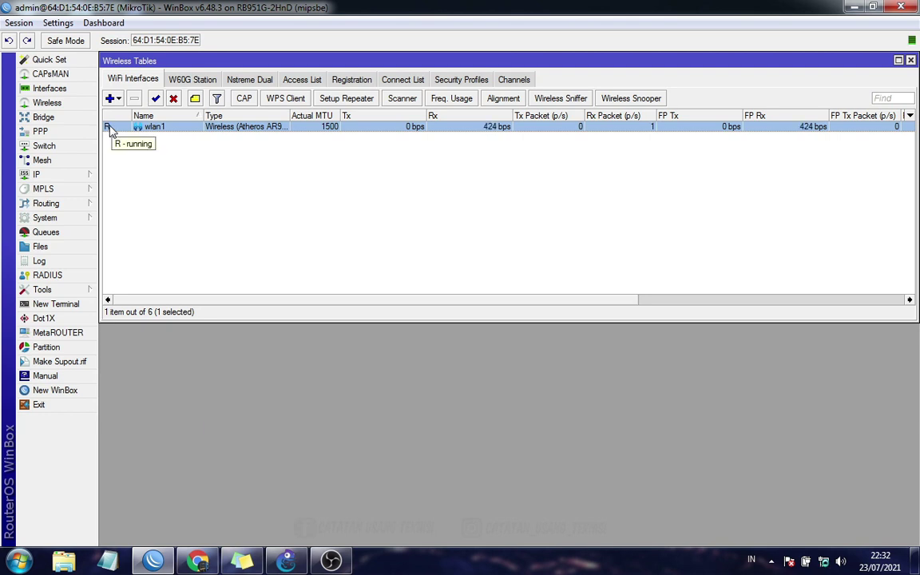
pyautogui.click(349, 81)
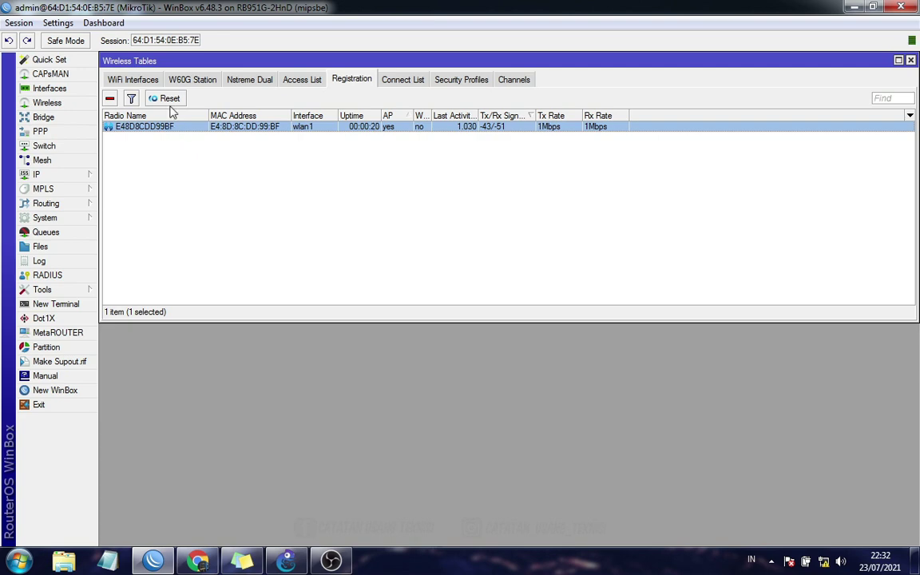
pyautogui.click(911, 59)
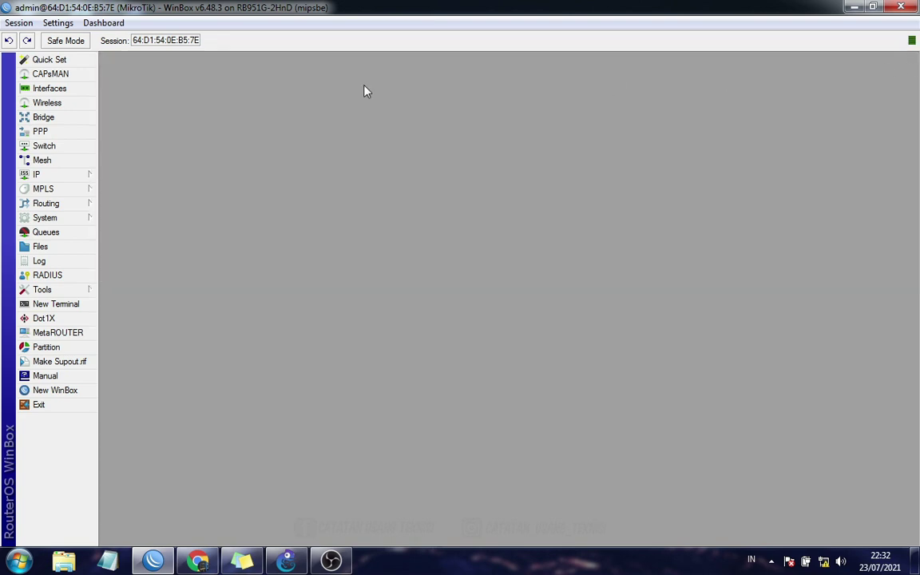
# Start a new VLAN interface on wlan1 with VLAN ID 123.
pyautogui.click(79, 89)
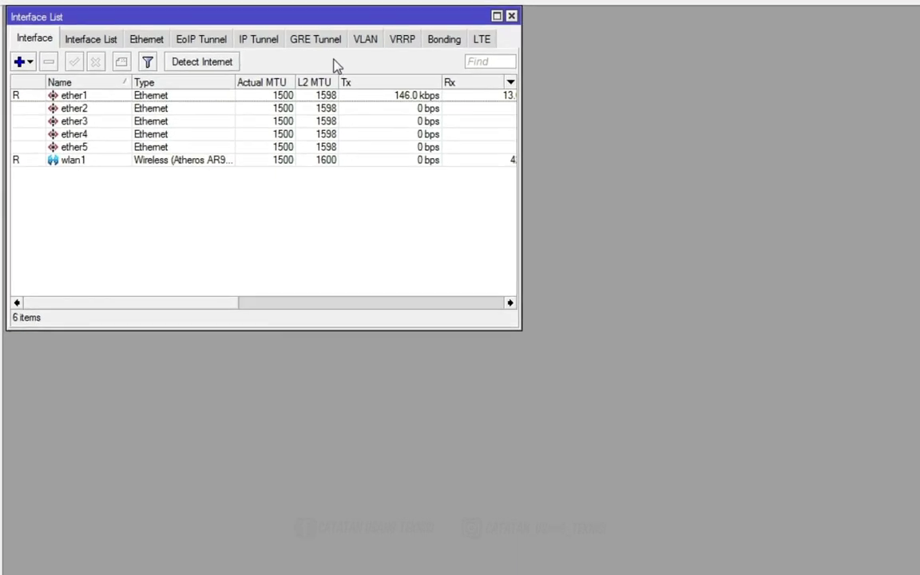
pyautogui.click(366, 41)
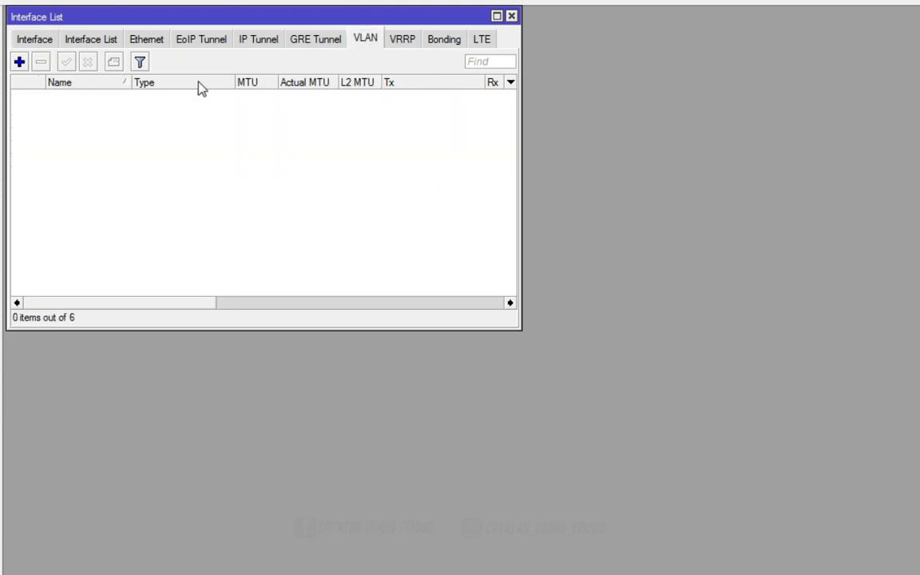
pyautogui.click(21, 63)
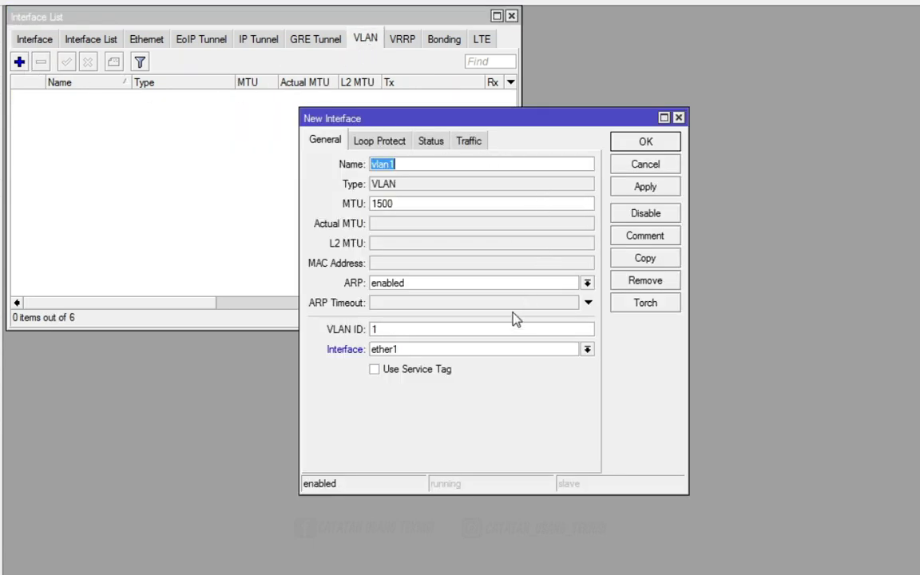
pyautogui.click(499, 353)
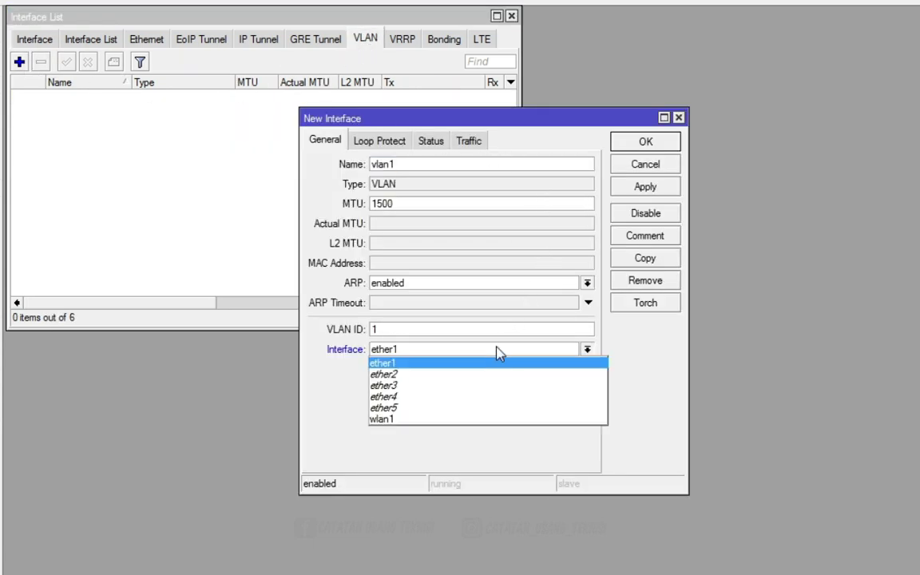
pyautogui.click(440, 420)
pyautogui.moveTo(404, 328); pyautogui.dragTo(341, 328)
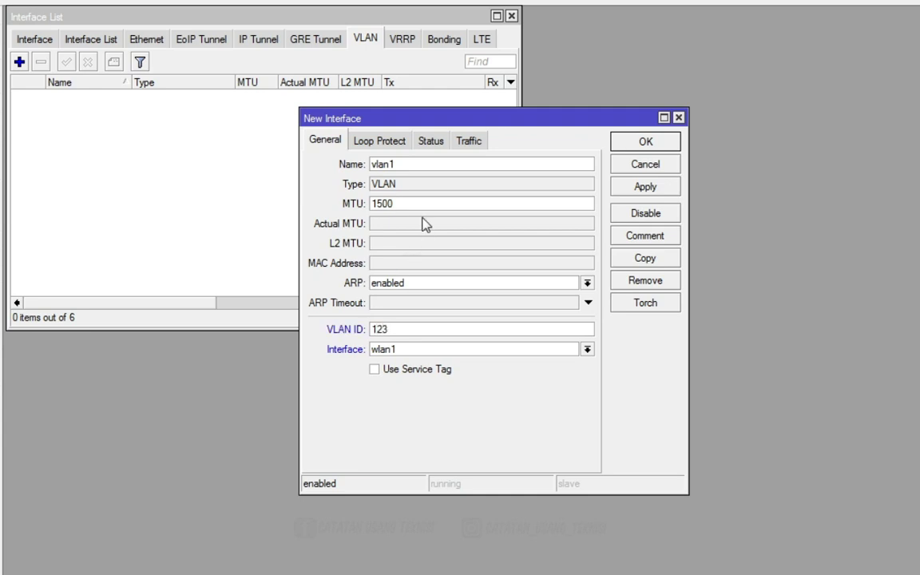
# Name the new VLAN interface vlan_123_HOTSPOT and apply it.
pyautogui.click(416, 171)
pyautogui.press('BackSpace')
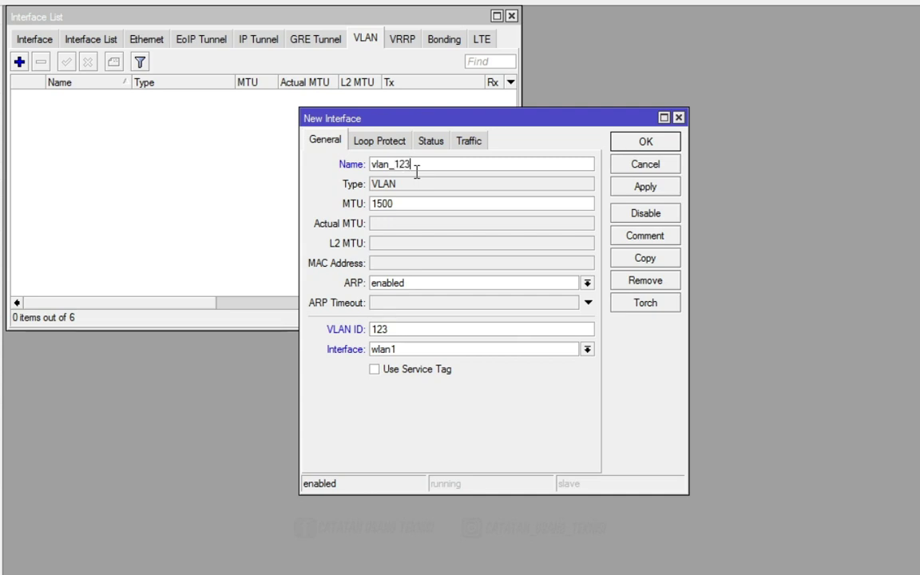
pyautogui.write('_')
pyautogui.write('HOTSPOT')
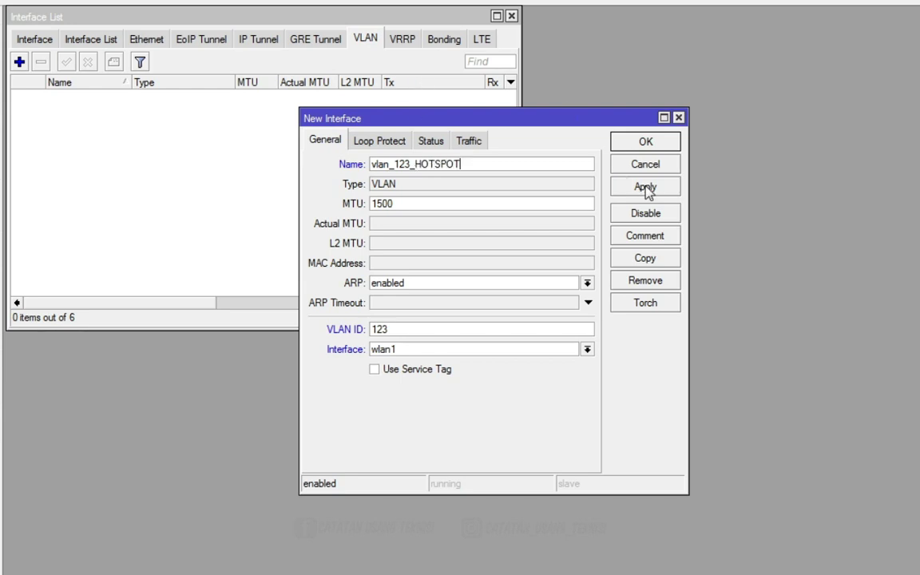
pyautogui.click(647, 190)
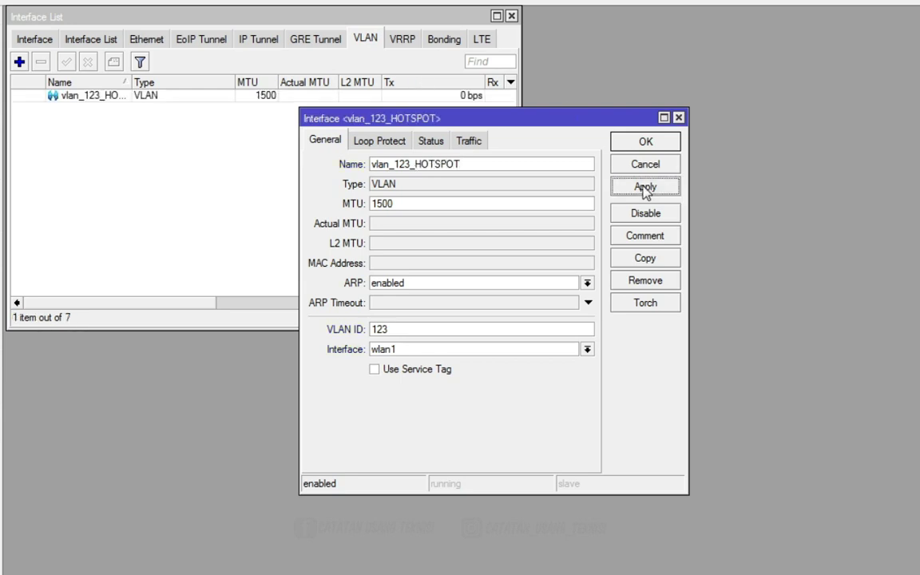
# Finish the VLAN interface settings and create a new bridge with the default name and settings.
pyautogui.click(645, 144)
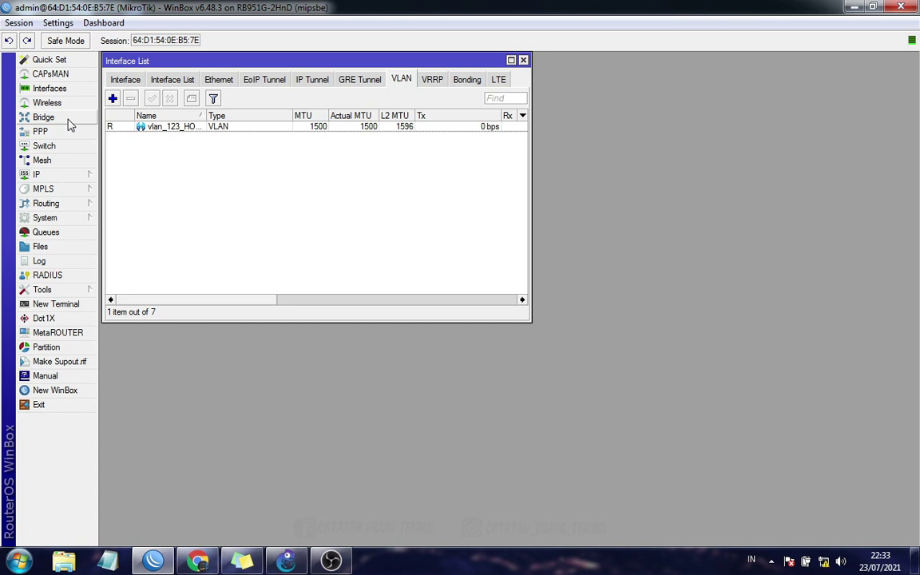
pyautogui.click(44, 118)
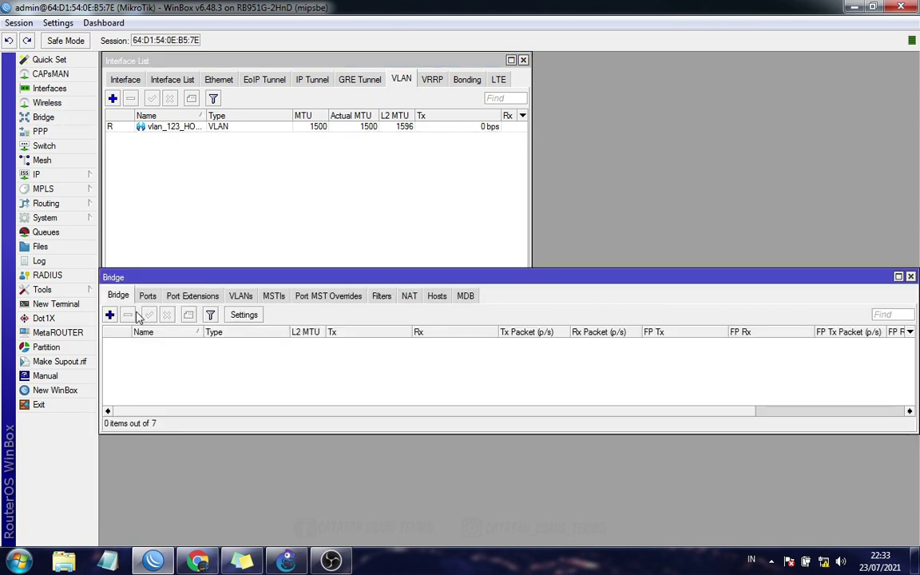
pyautogui.click(110, 314)
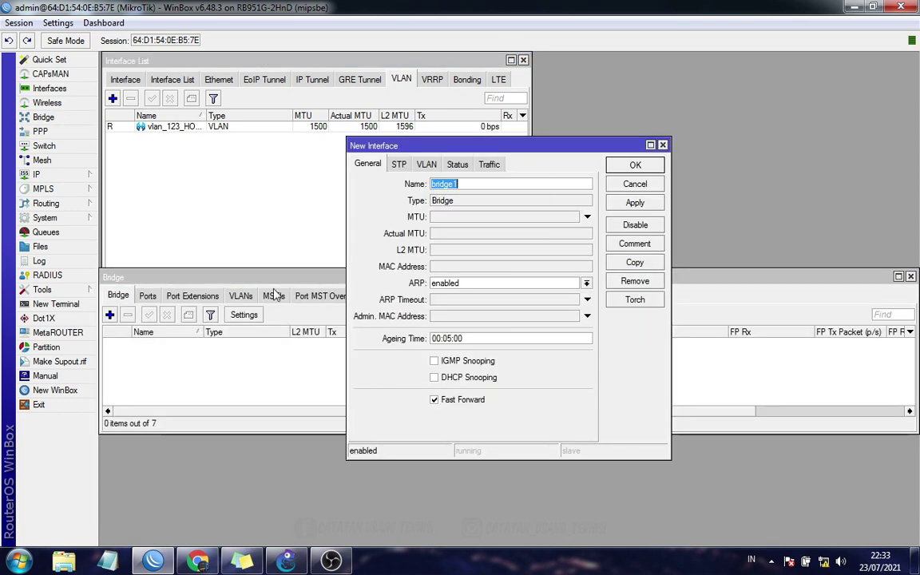
pyautogui.click(632, 203)
pyautogui.click(635, 166)
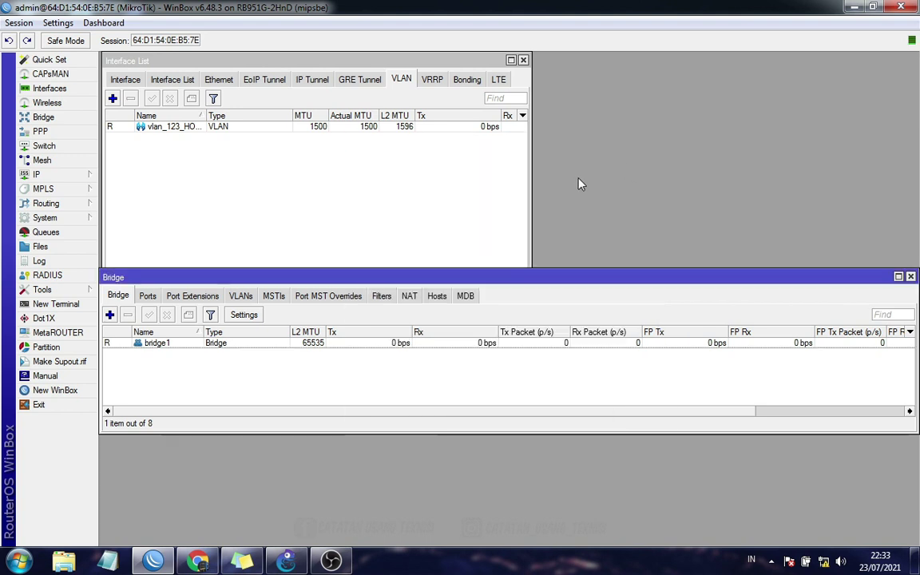
# Add the vlan_123_HOTSPOT interface as a port of bridge1.
pyautogui.click(147, 296)
pyautogui.click(111, 315)
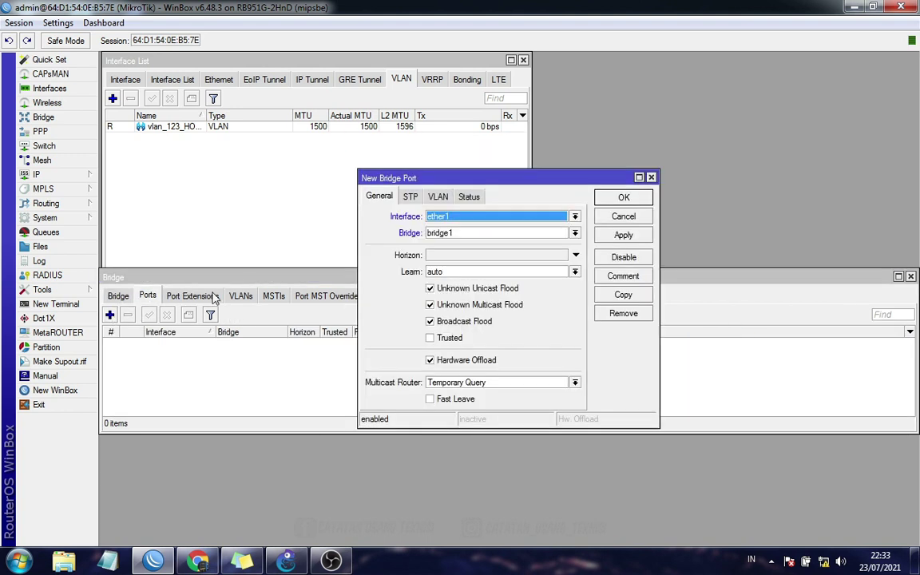
pyautogui.click(495, 216)
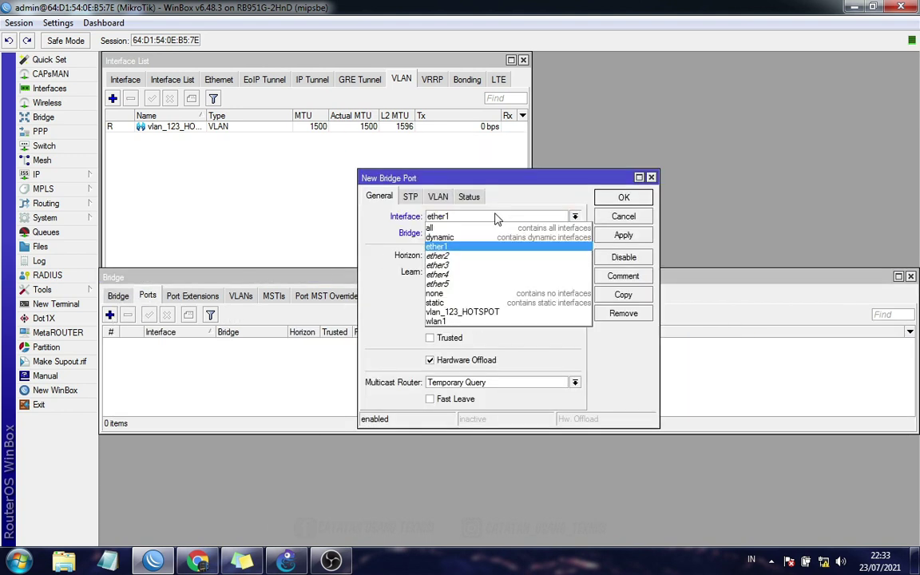
pyautogui.click(469, 313)
pyautogui.click(615, 236)
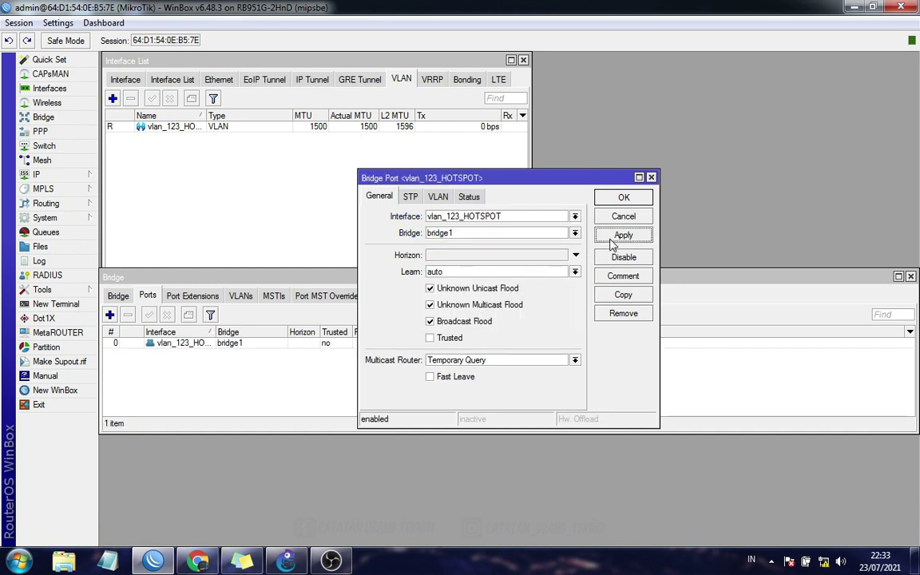
pyautogui.click(623, 199)
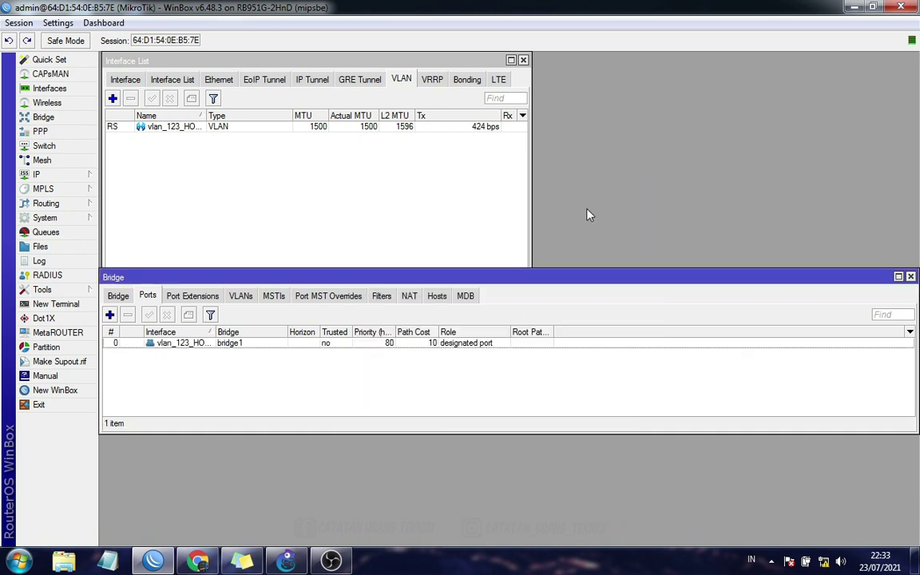
# Add ether1 as a second port of bridge1.
pyautogui.click(110, 315)
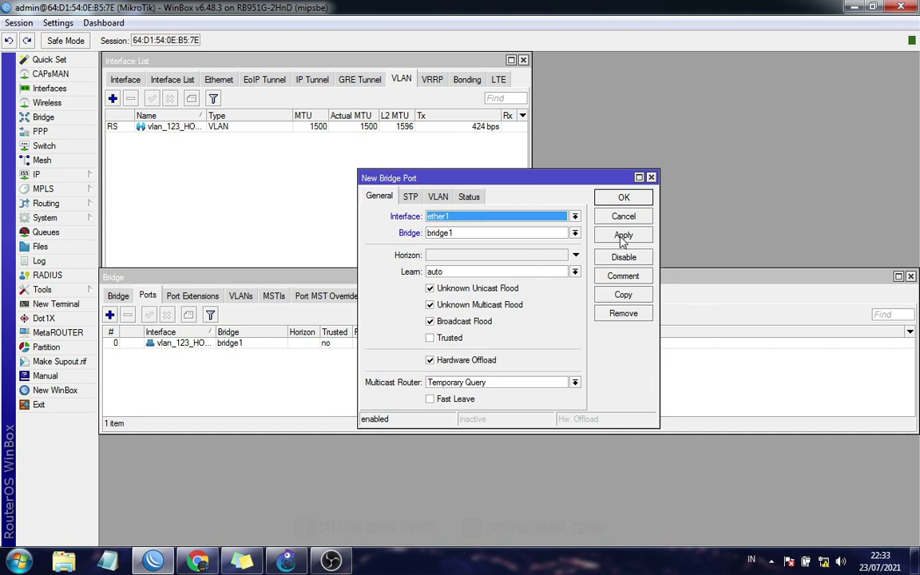
pyautogui.click(623, 236)
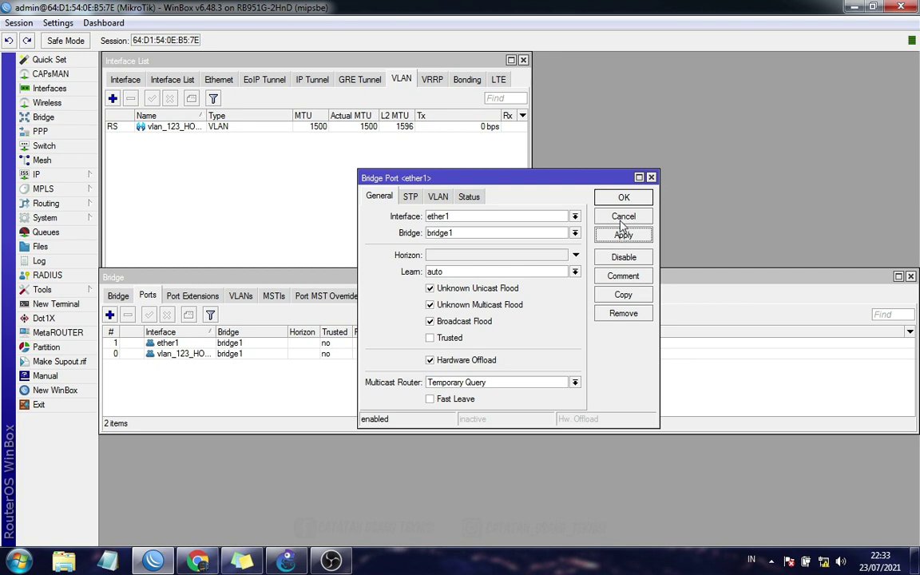
pyautogui.click(622, 204)
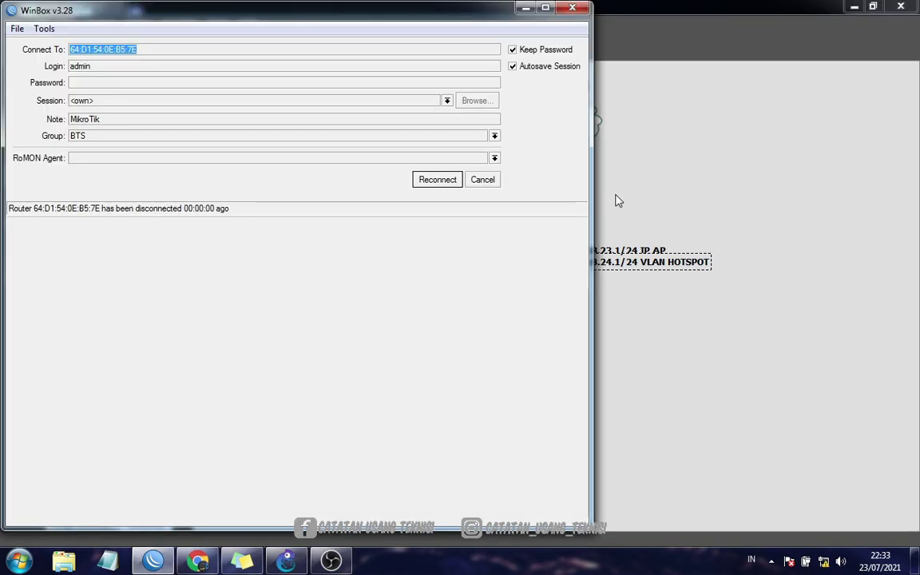
# Reconnect to the disconnected router, then close the bridge and interface list windows.
pyautogui.click(436, 181)
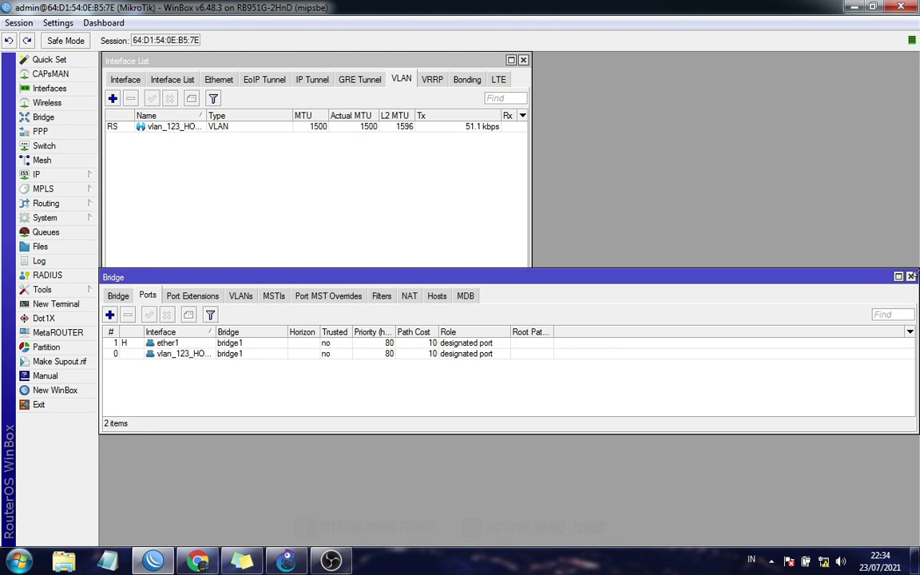
pyautogui.press('Escape')
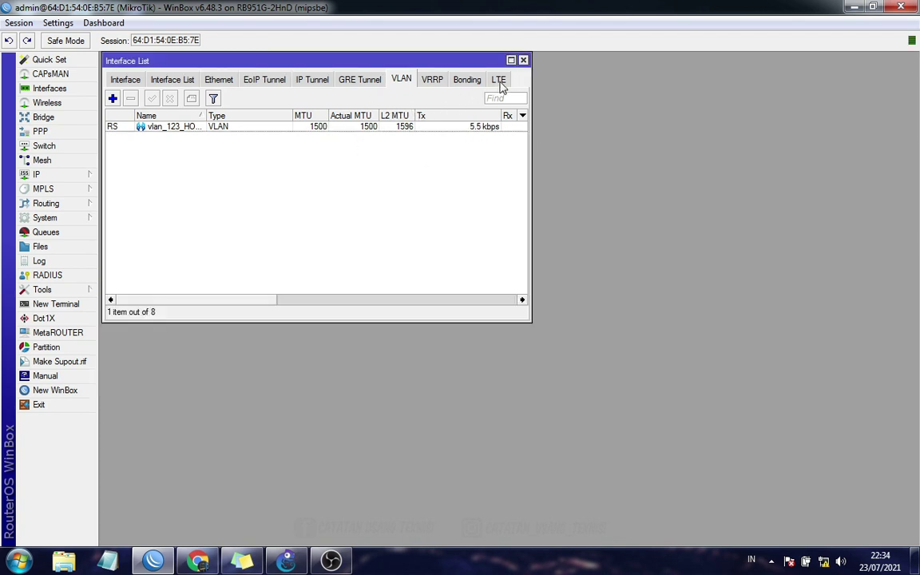
pyautogui.click(523, 61)
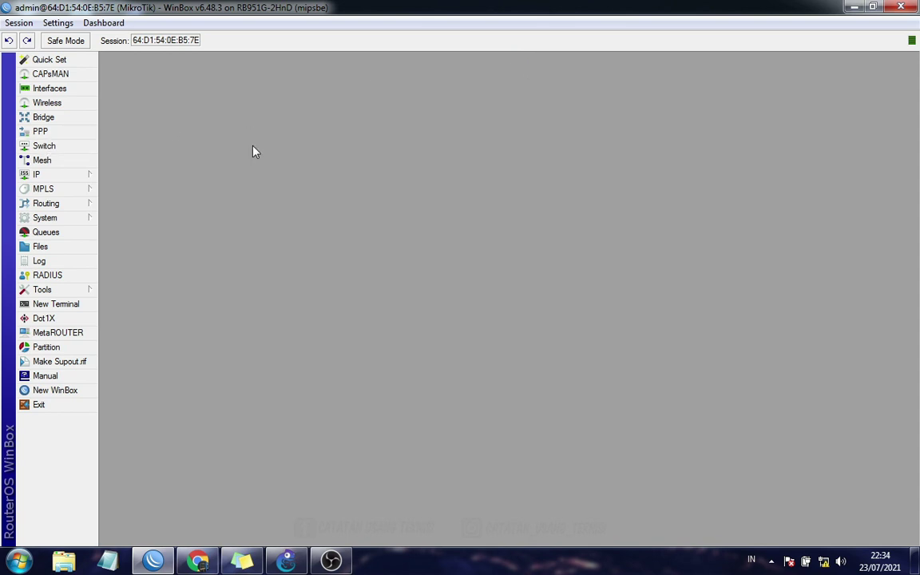
# Open the router's IP address list and move its window to the edge of the workspace.
pyautogui.click(80, 175)
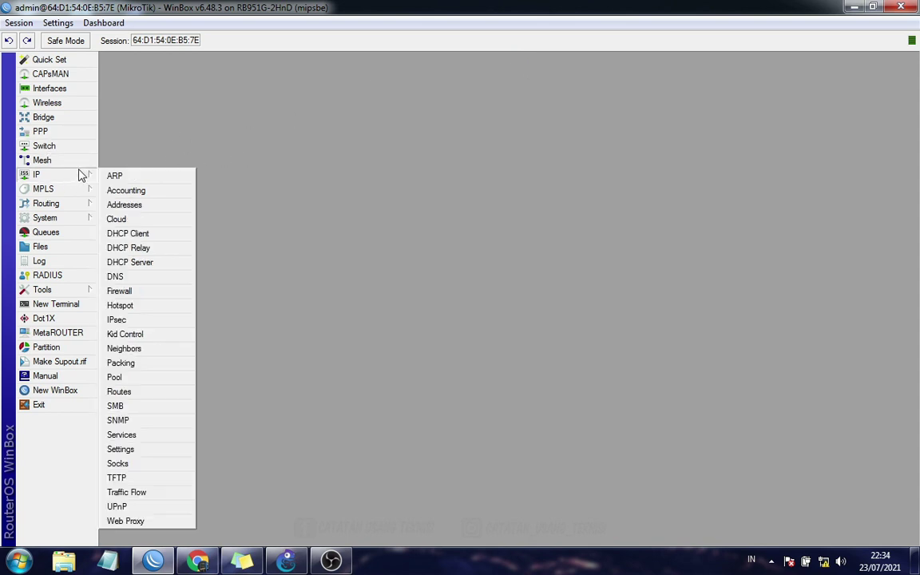
pyautogui.click(137, 208)
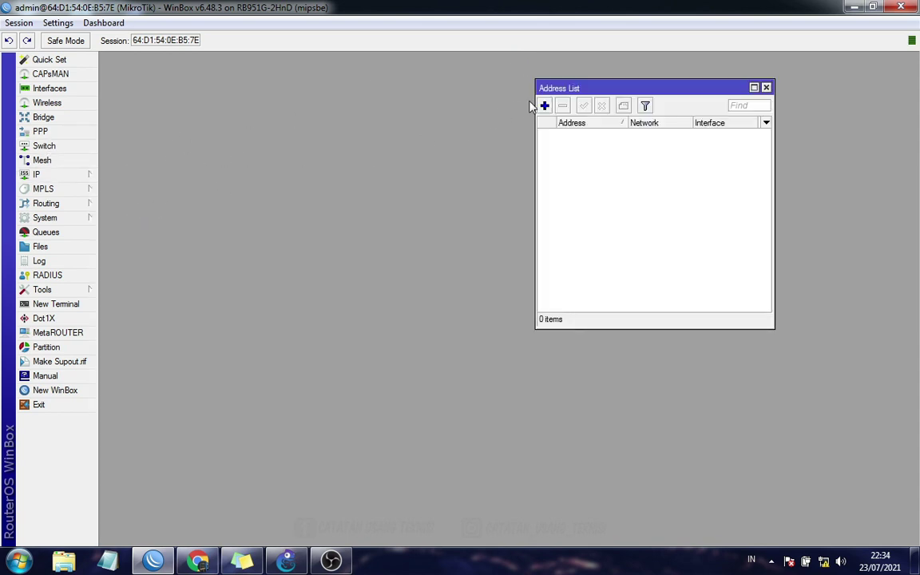
pyautogui.moveTo(553, 88); pyautogui.dragTo(119, 60)
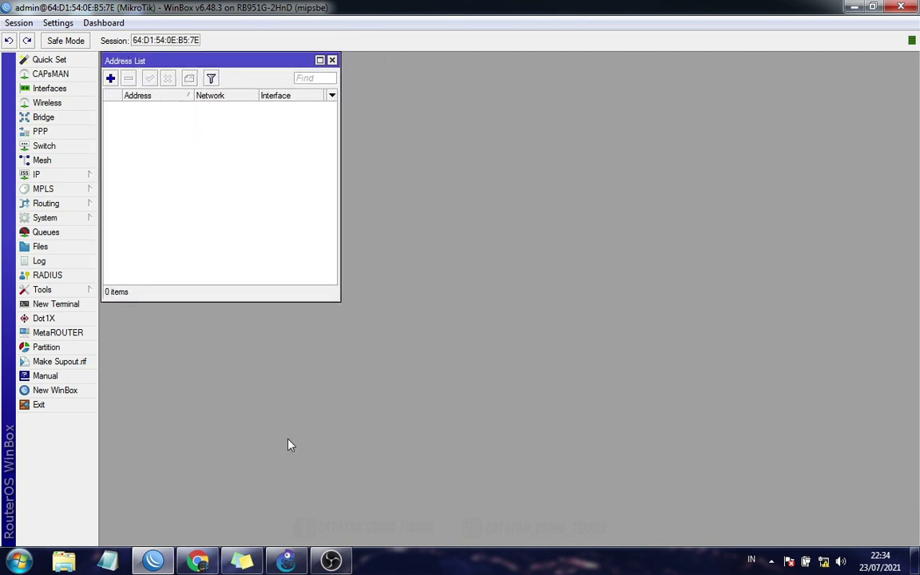
# Switch to GNS3, copy 192.168.23.1 from the IP AP label without changing the label, and return to WinBox.
pyautogui.click(286, 562)
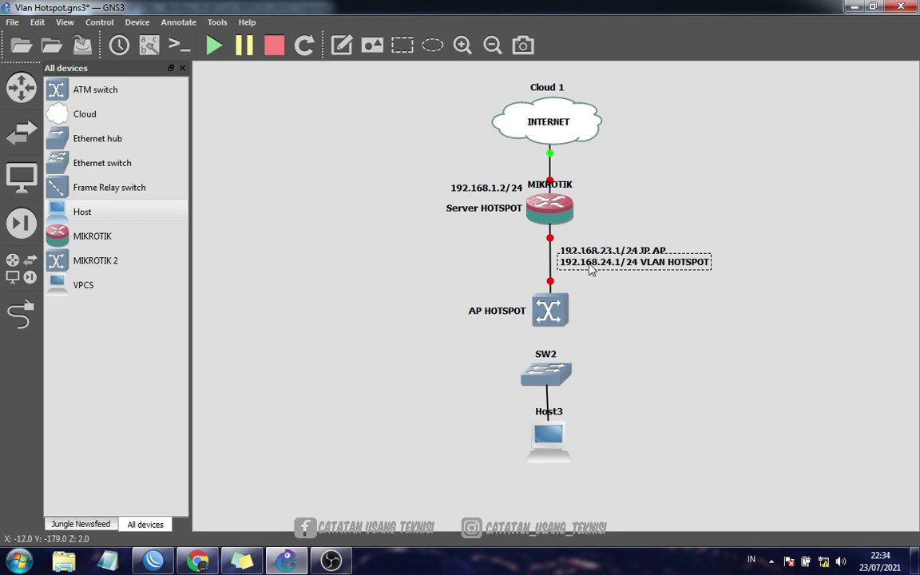
pyautogui.rightClick(590, 254)
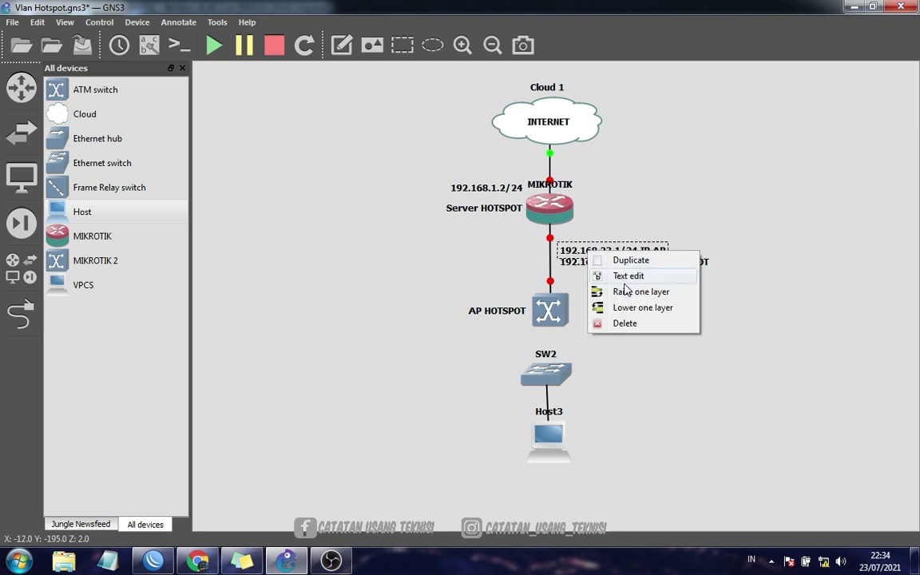
pyautogui.click(598, 276)
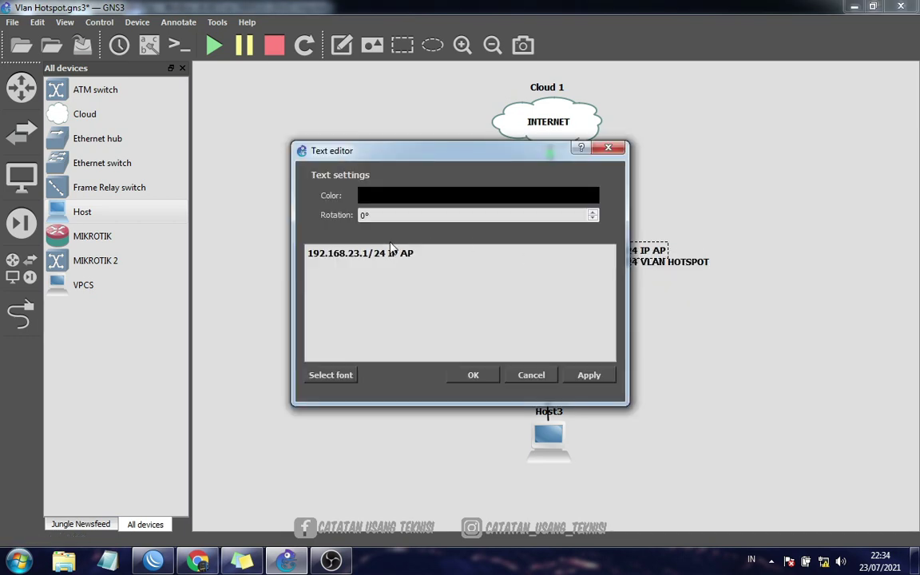
pyautogui.moveTo(369, 254); pyautogui.dragTo(308, 254)
pyautogui.rightClick(322, 256)
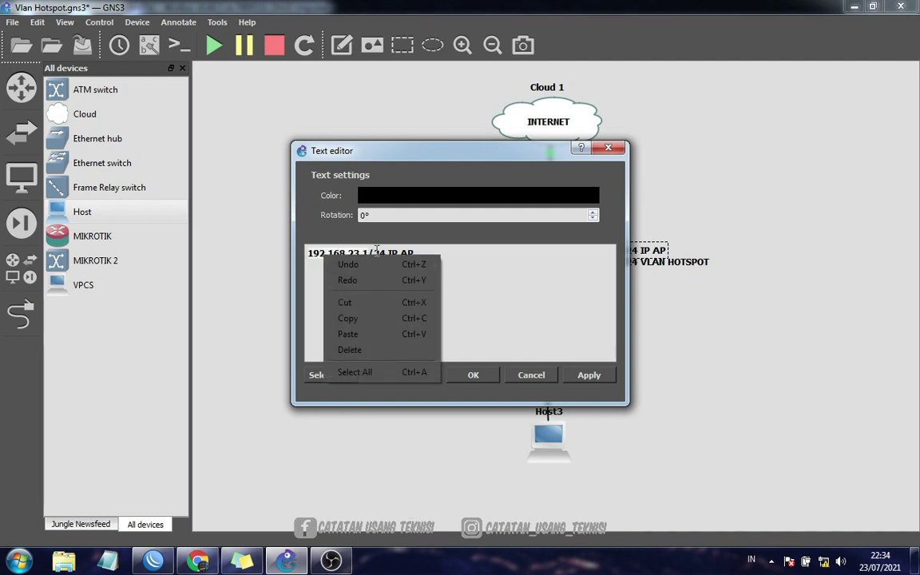
pyautogui.click(366, 325)
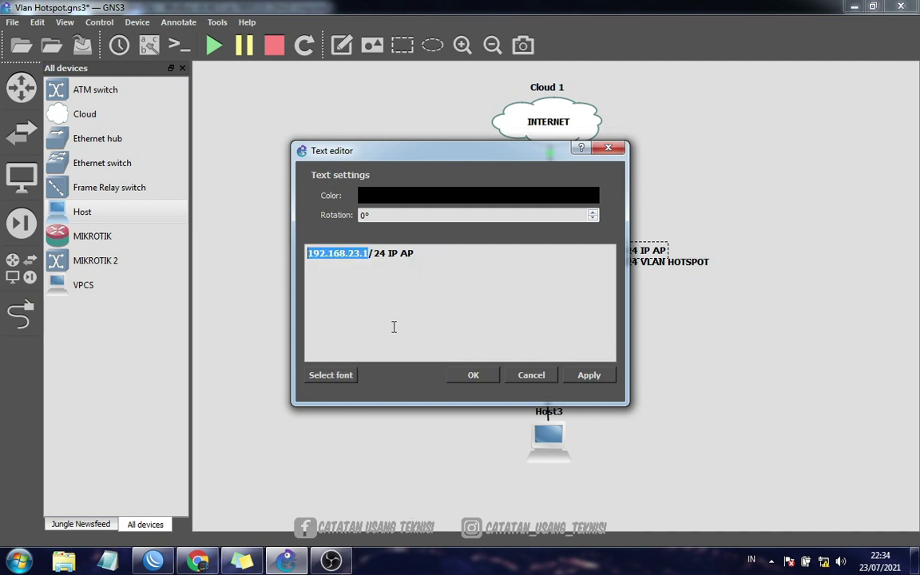
pyautogui.click(515, 376)
pyautogui.click(154, 562)
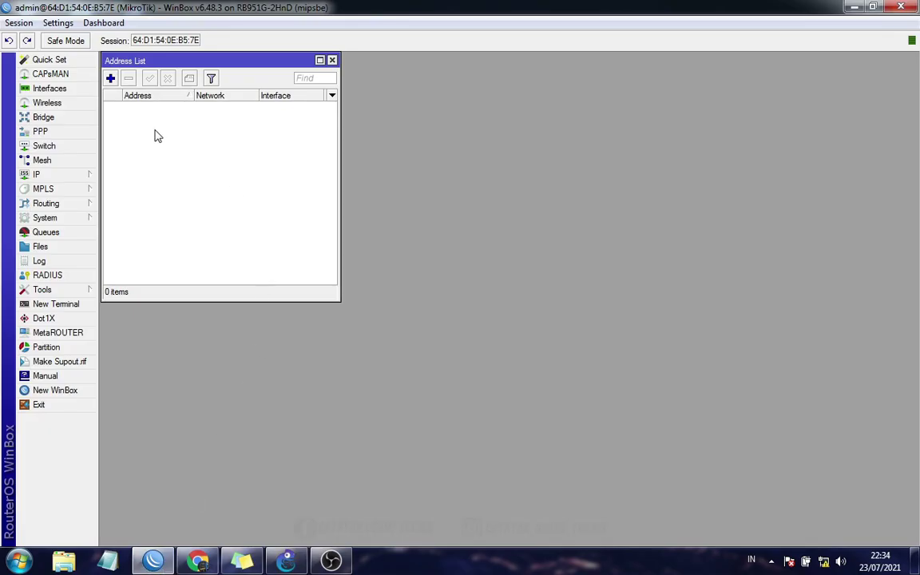
# Add the IP address 192.168.23.3/24 on wlan1, basing it on the copied address and correcting the prefix length.
pyautogui.click(110, 78)
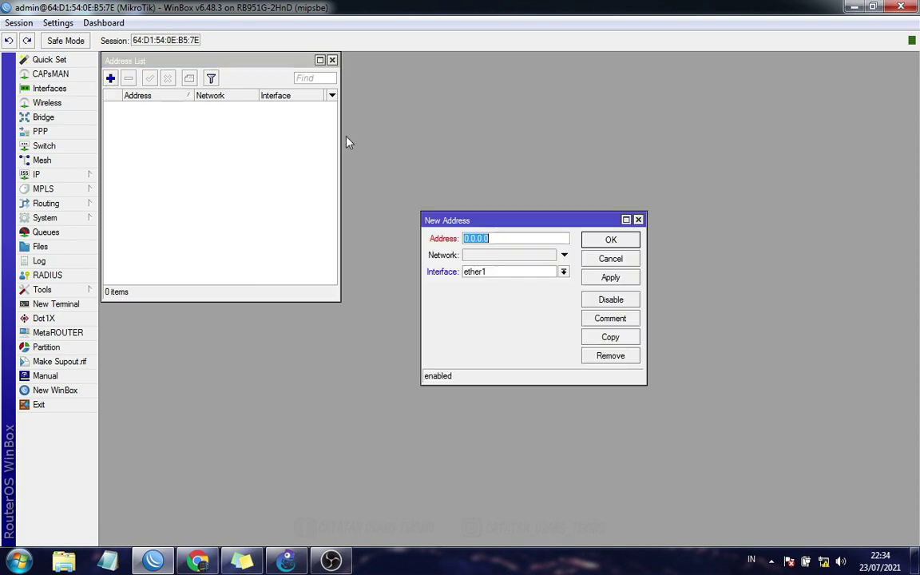
pyautogui.click(563, 272)
pyautogui.click(493, 349)
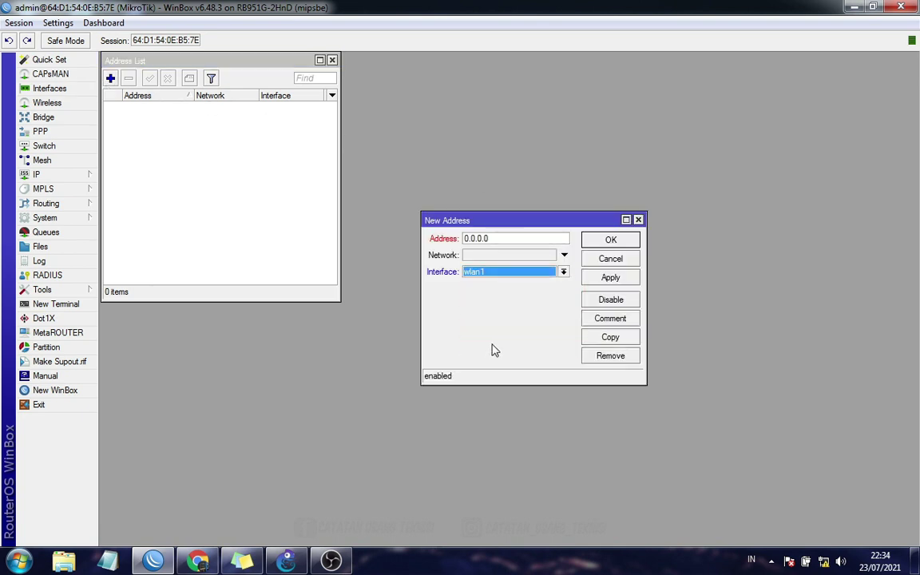
pyautogui.click(504, 241)
pyautogui.rightClick(504, 241)
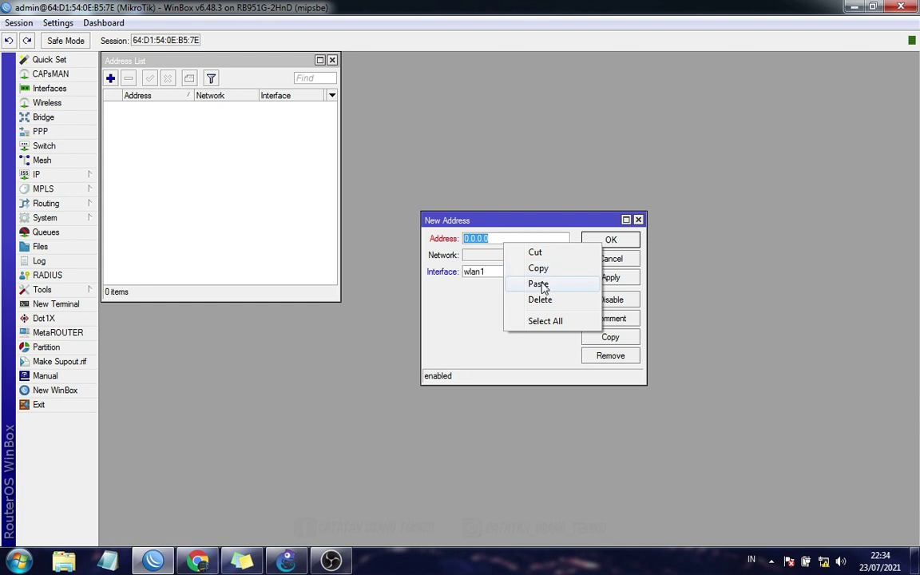
pyautogui.click(540, 284)
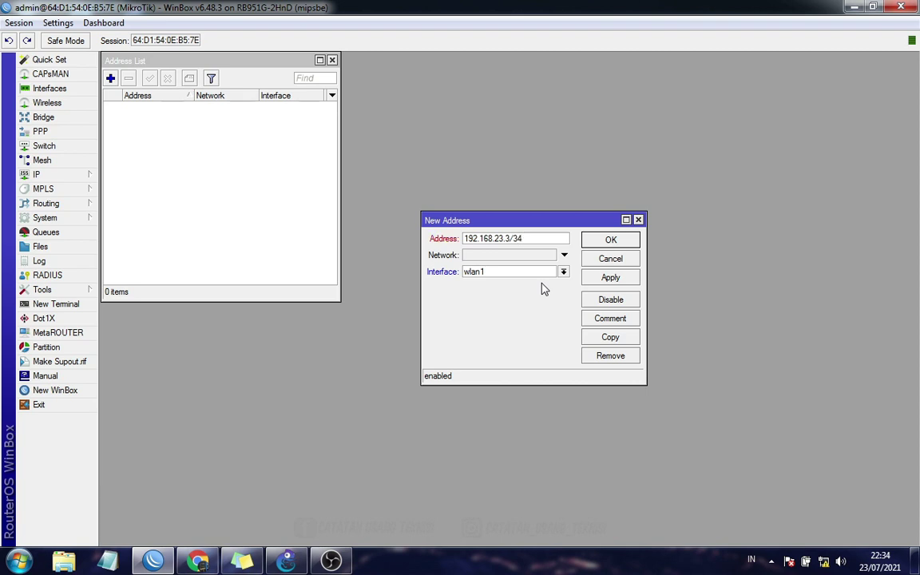
pyautogui.click(607, 281)
pyautogui.click(528, 294)
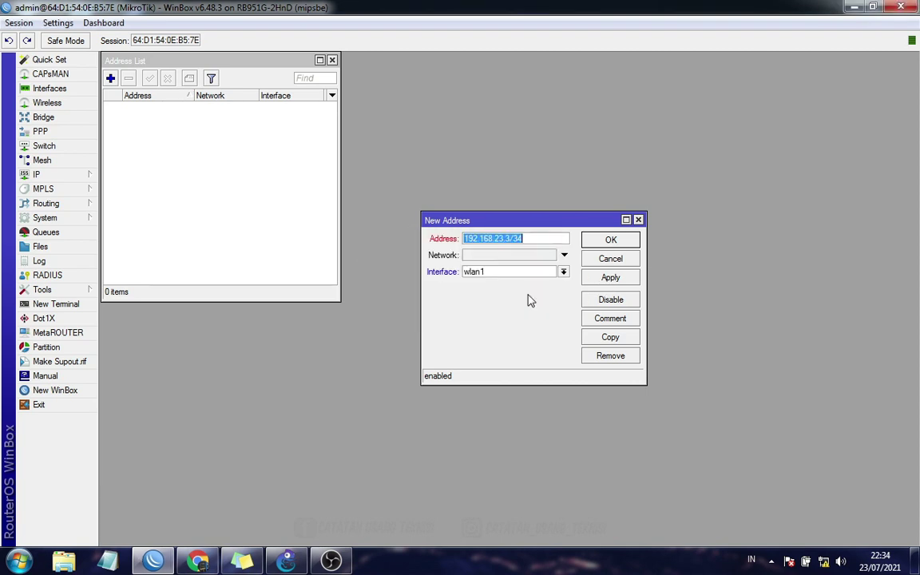
pyautogui.click(528, 240)
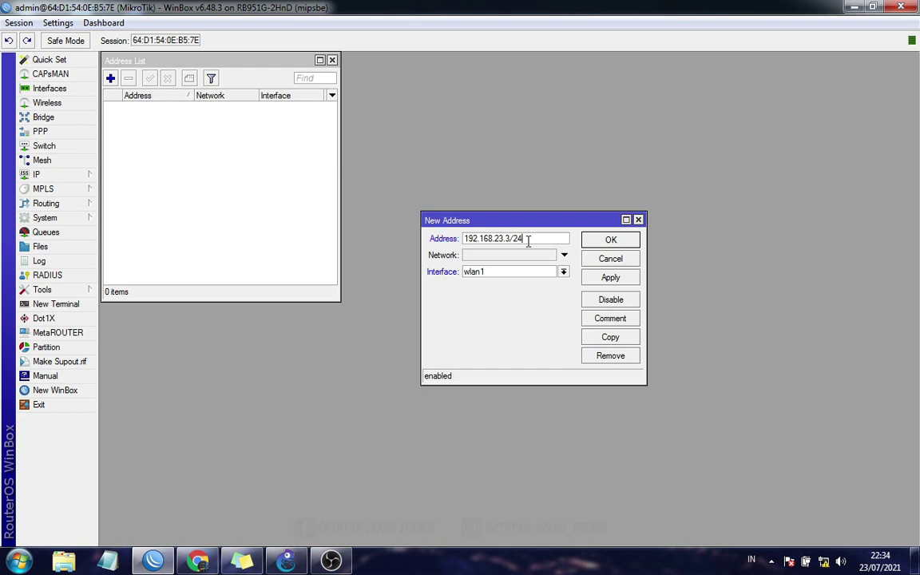
pyautogui.click(609, 279)
pyautogui.click(609, 241)
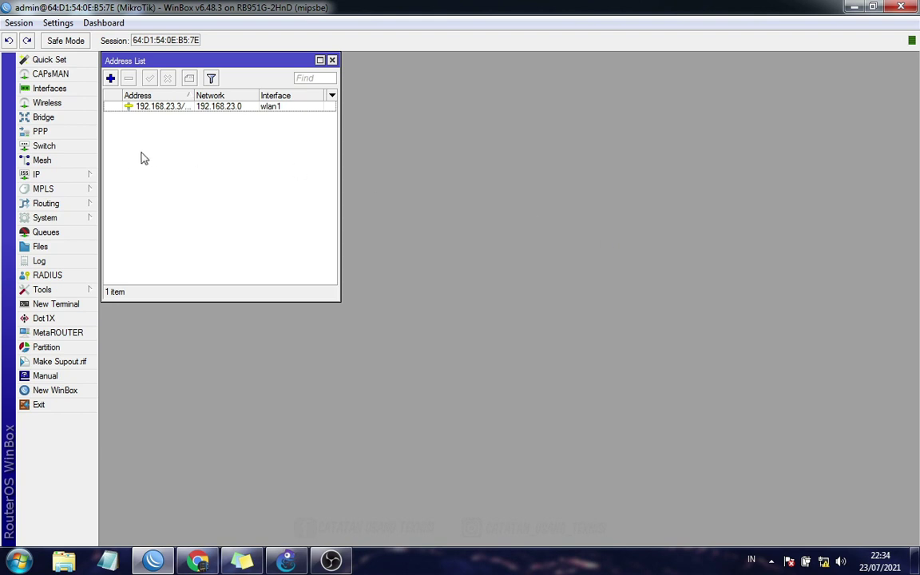
# Add a default route for 0.0.0.0/0 through gateway 192.168.23.1, then close the route list.
pyautogui.click(70, 175)
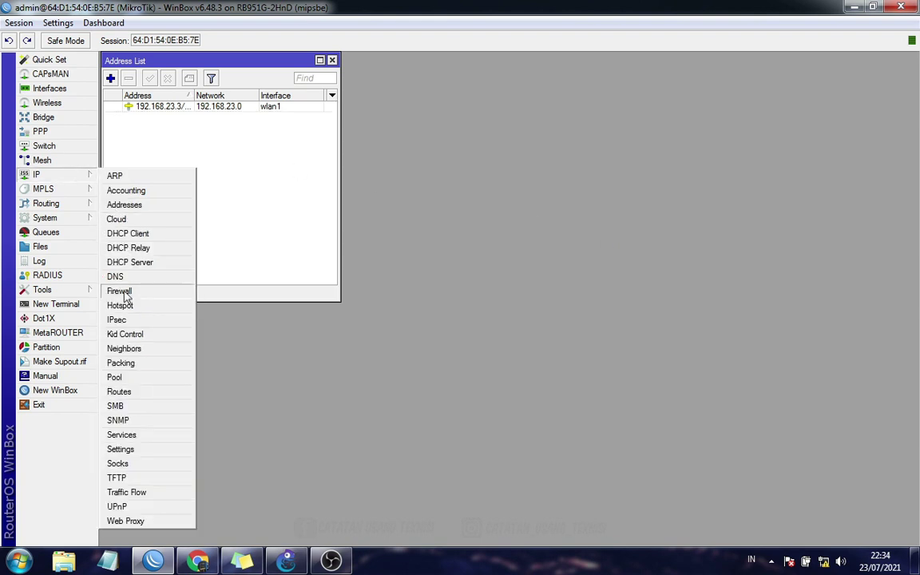
pyautogui.click(119, 392)
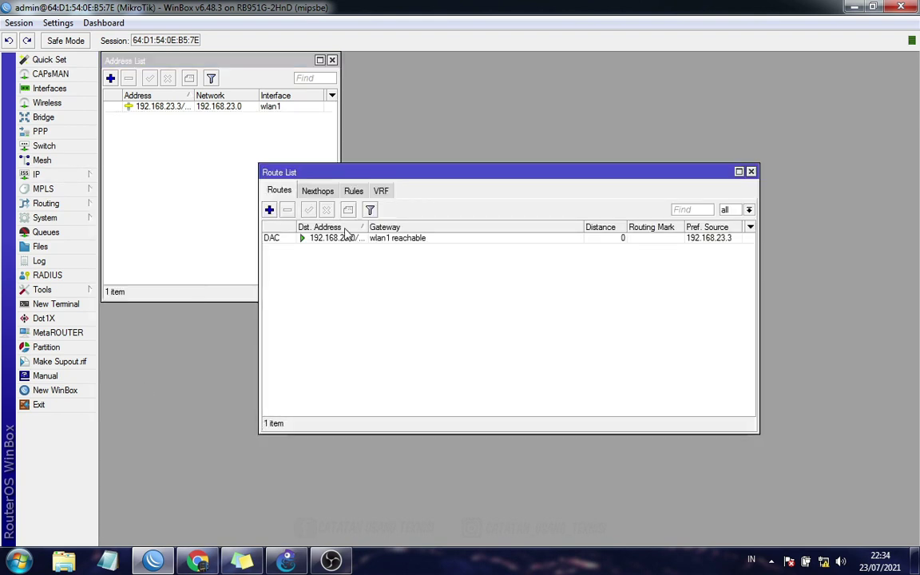
pyautogui.click(269, 209)
pyautogui.click(499, 240)
pyautogui.rightClick(521, 238)
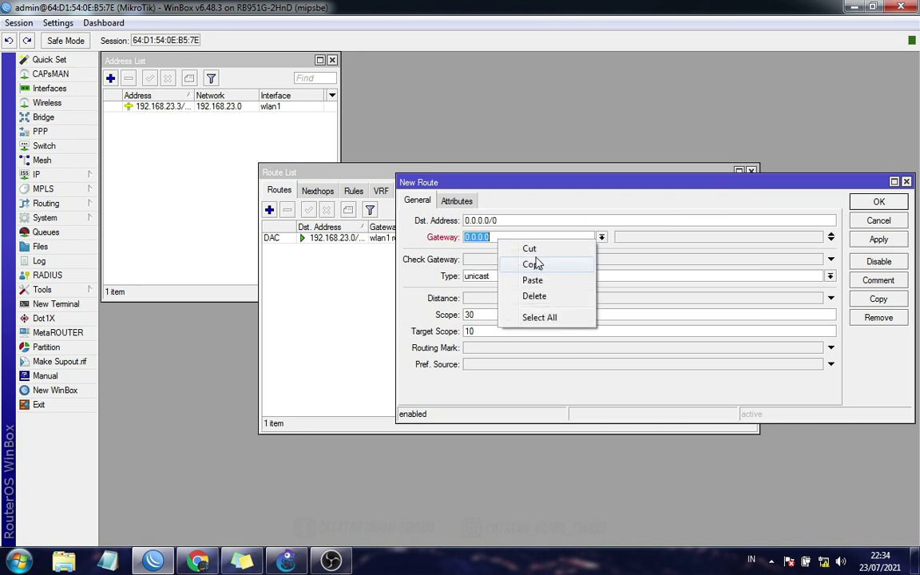
pyautogui.click(530, 279)
pyautogui.click(878, 239)
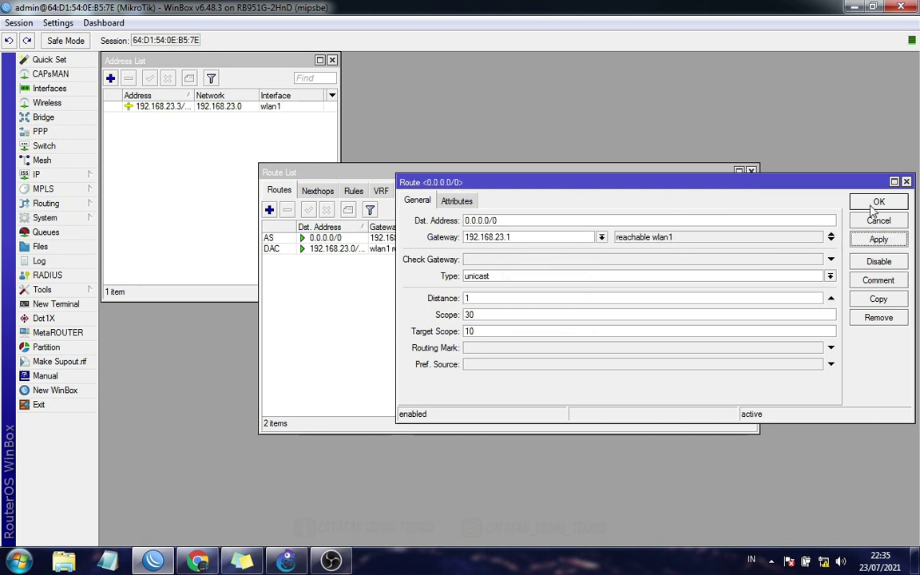
pyautogui.click(876, 203)
pyautogui.click(751, 172)
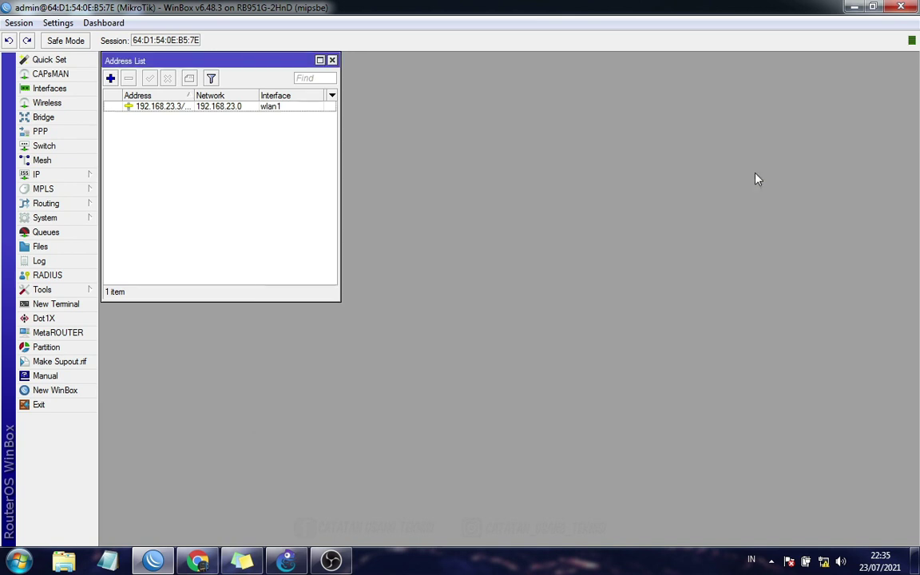
# Close the address list, check the Local Area Connection's network details from the Network and Sharing Center, and close its status window.
pyautogui.click(332, 61)
pyautogui.rightClick(824, 562)
pyautogui.click(828, 550)
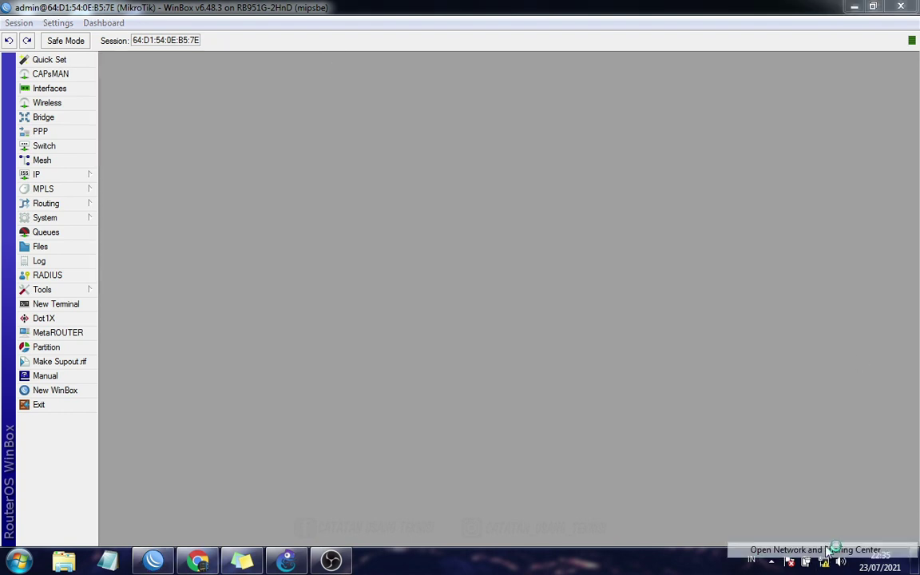
pyautogui.click(679, 281)
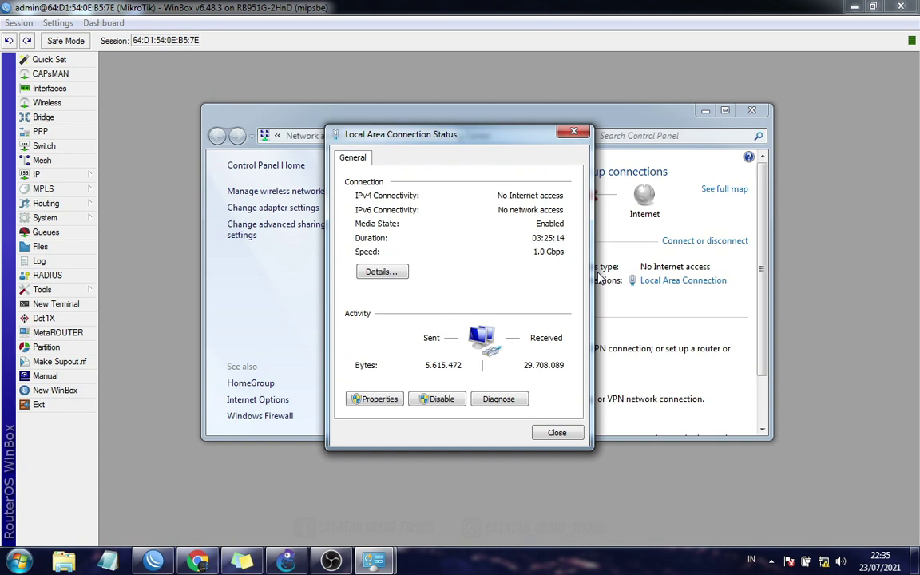
pyautogui.click(387, 275)
pyautogui.click(572, 160)
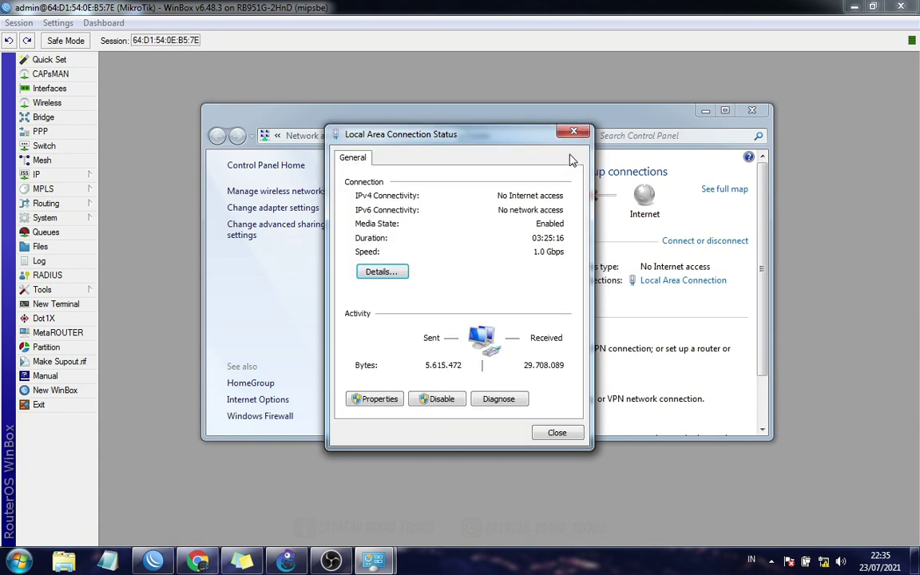
pyautogui.click(573, 132)
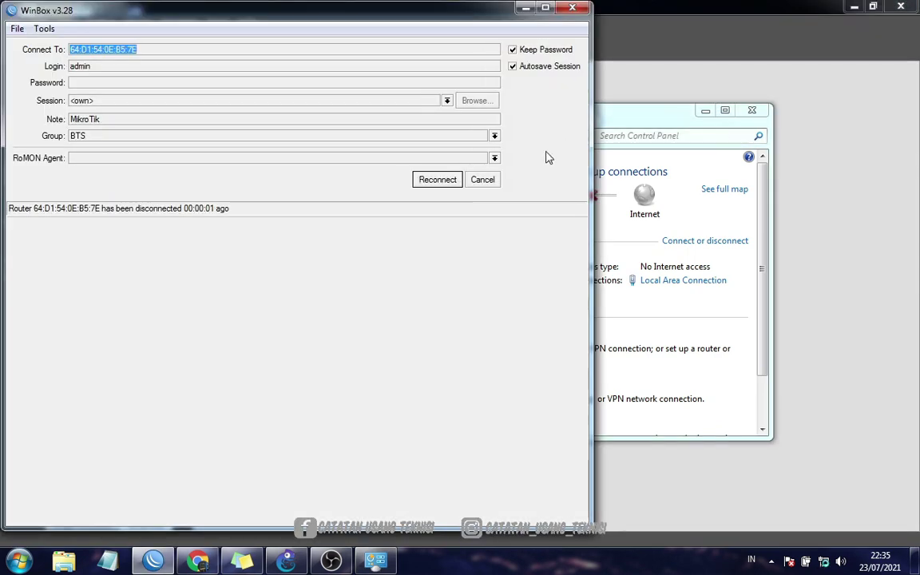
# Reconnect WinBox to the router and bring up the Local Area Connection's network details.
pyautogui.click(446, 181)
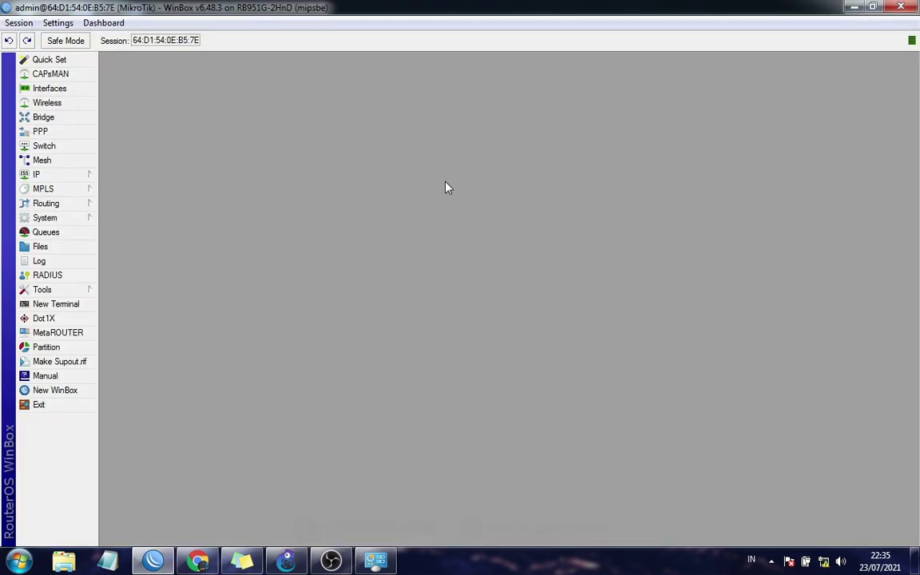
pyautogui.click(380, 557)
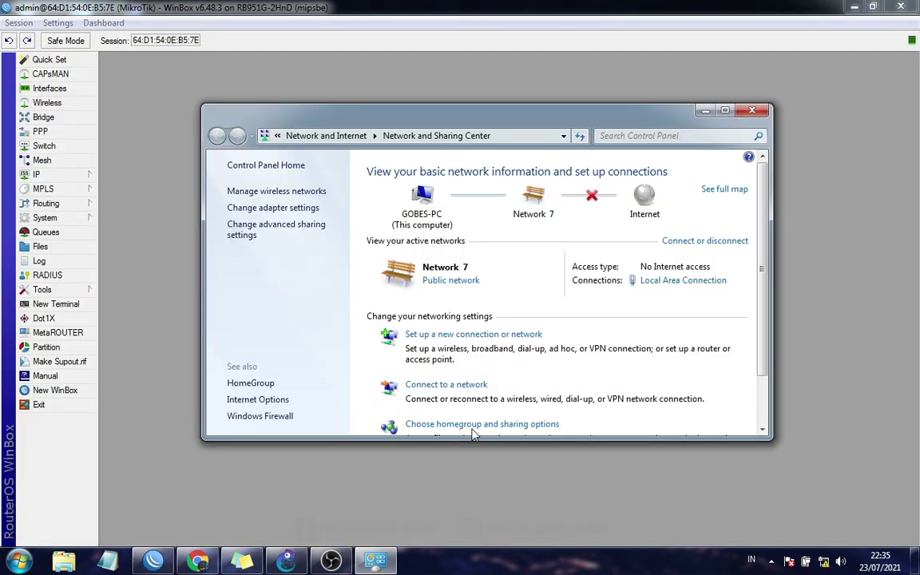
pyautogui.click(653, 286)
pyautogui.click(390, 273)
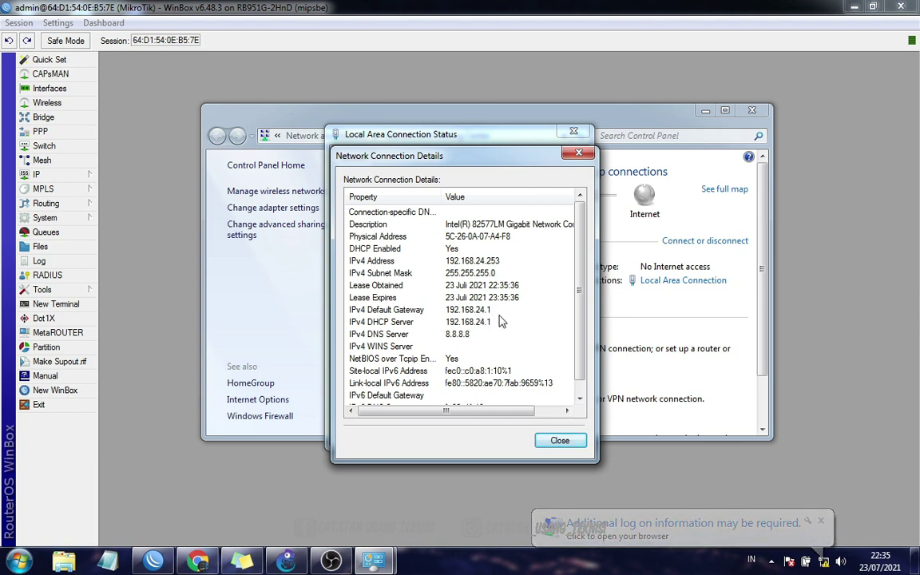
# Check the network connections list, recheck the Local Area Connection's IPv4 address and gateway details, and dismiss the network windows.
pyautogui.click(824, 561)
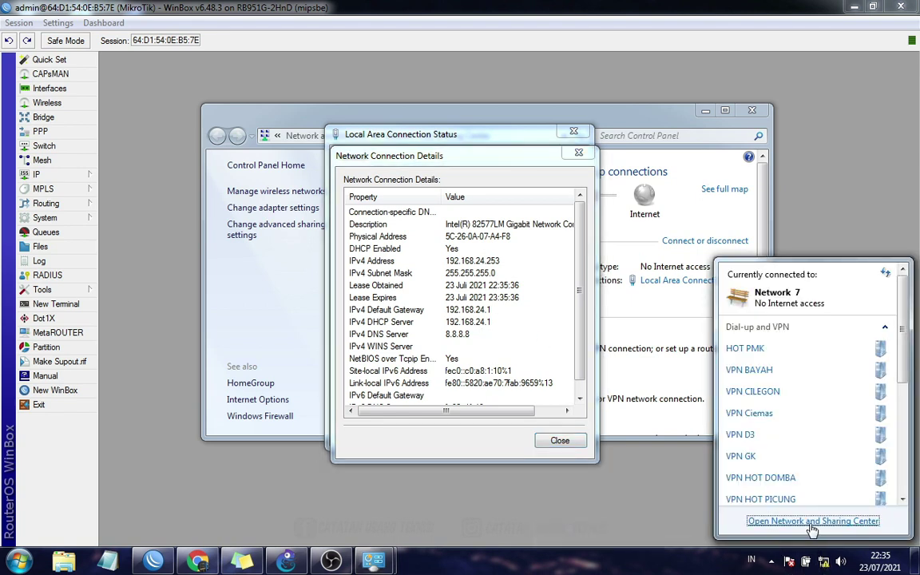
pyautogui.click(810, 521)
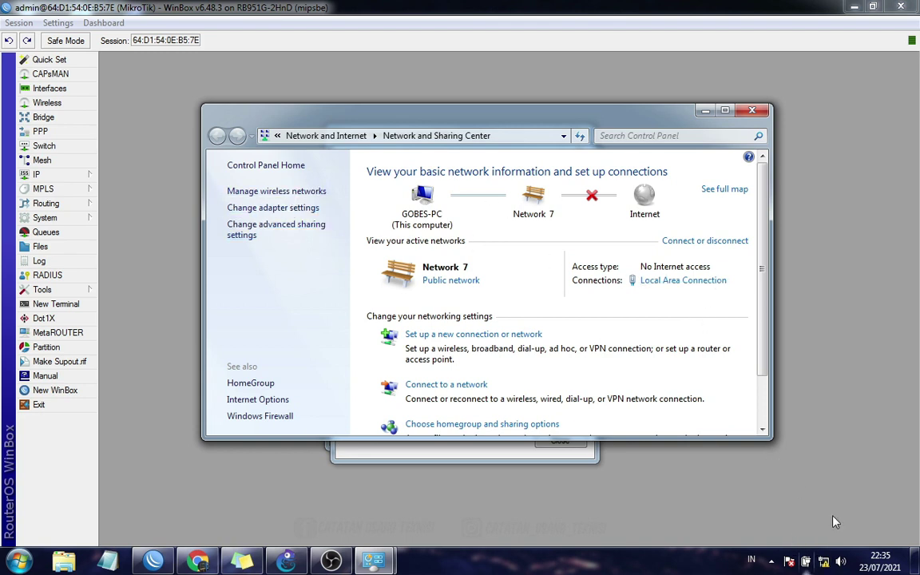
pyautogui.click(705, 110)
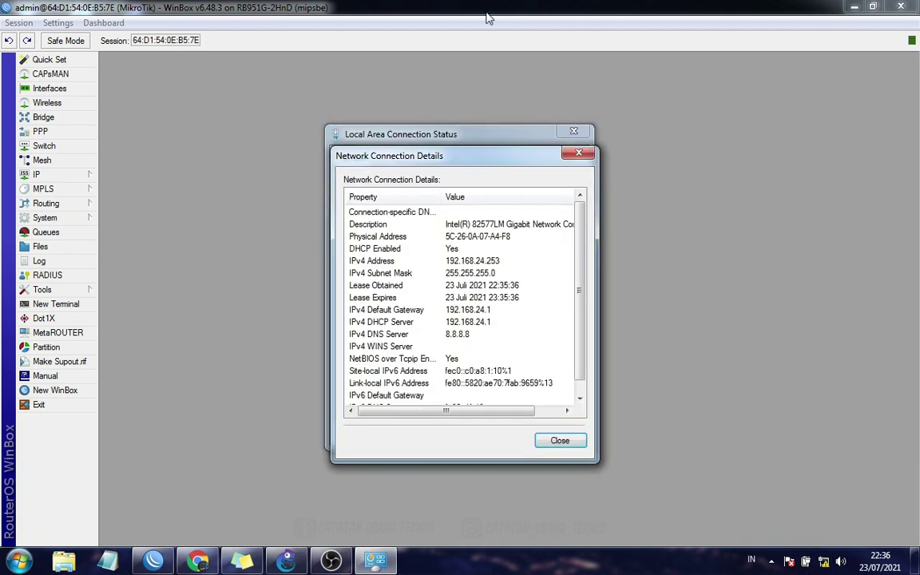
pyautogui.click(591, 151)
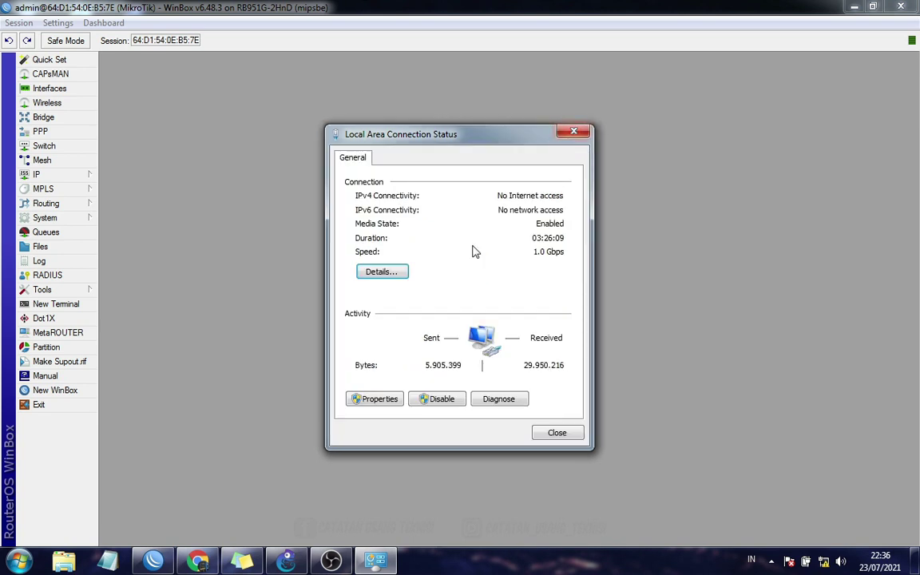
pyautogui.click(395, 275)
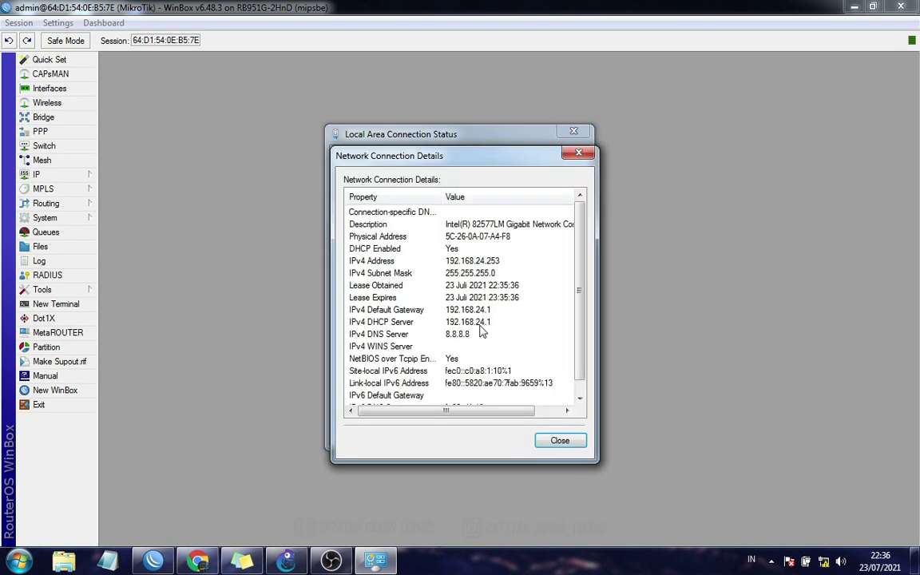
pyautogui.click(578, 153)
pyautogui.click(576, 131)
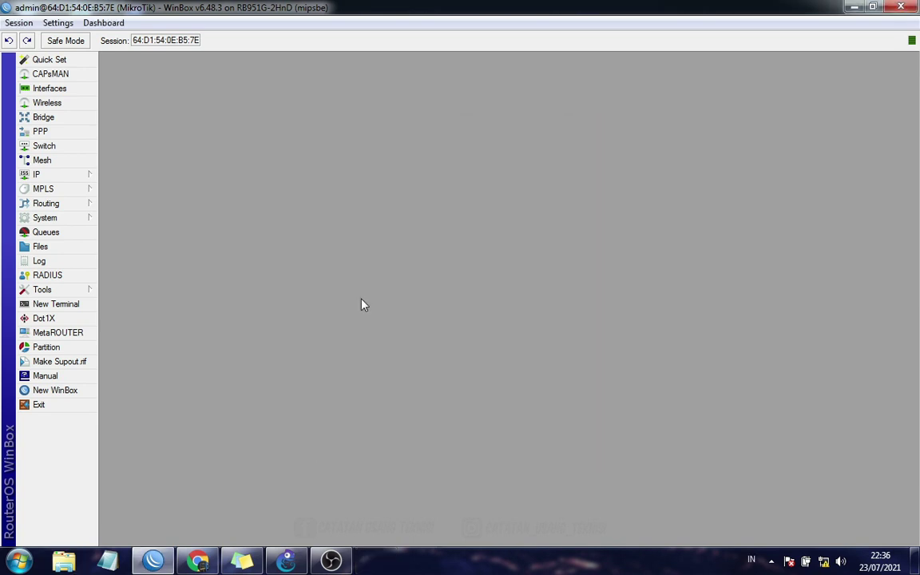
# Switch to Chrome and open a new blank tab.
pyautogui.click(200, 560)
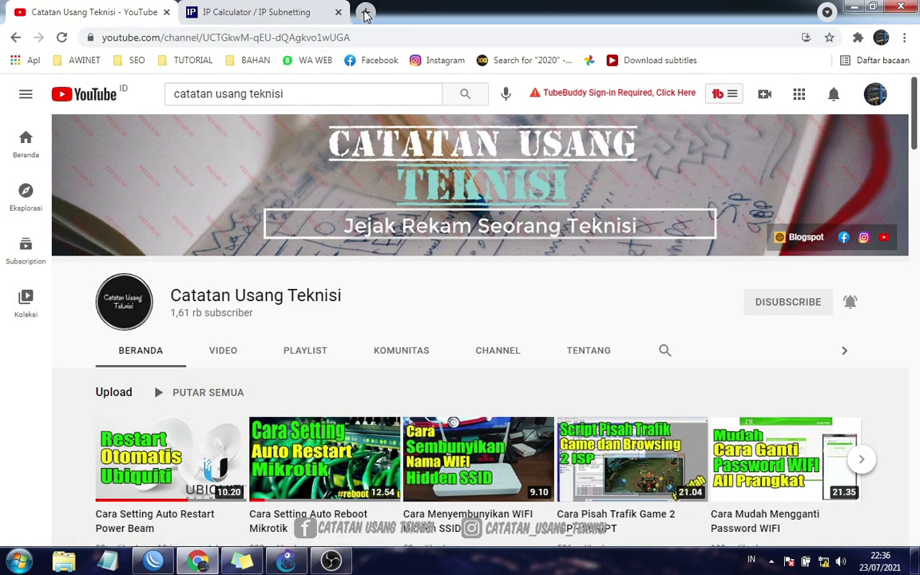
pyautogui.click(365, 13)
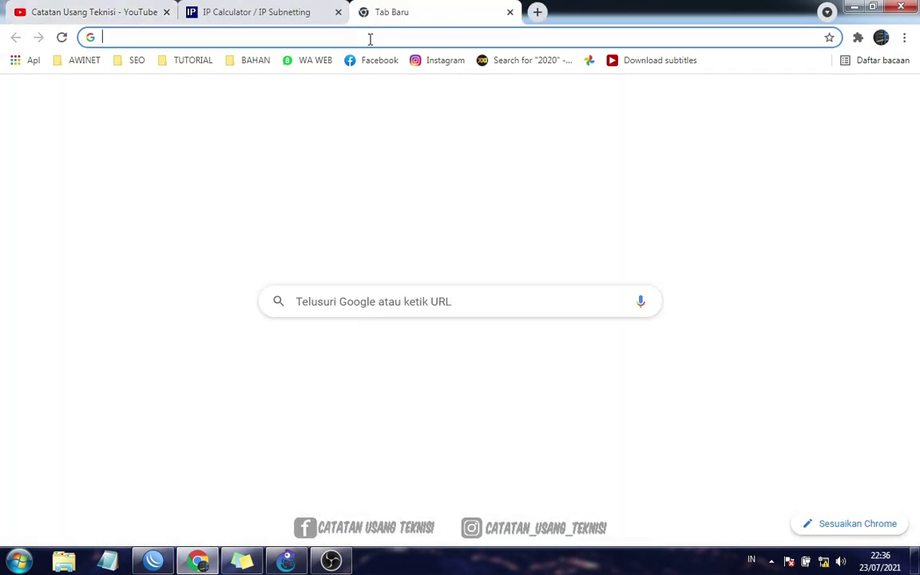
pyautogui.click(370, 39)
pyautogui.click(178, 349)
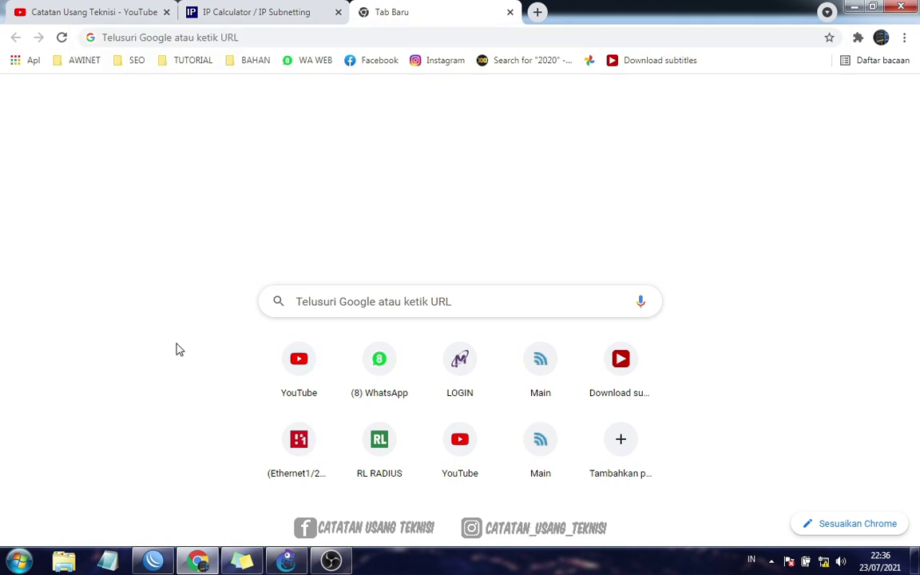
# Open a Command Prompt and run the continuous ping "ping 8.8.8.8 -t" to test internet access.
pyautogui.press('super+r')
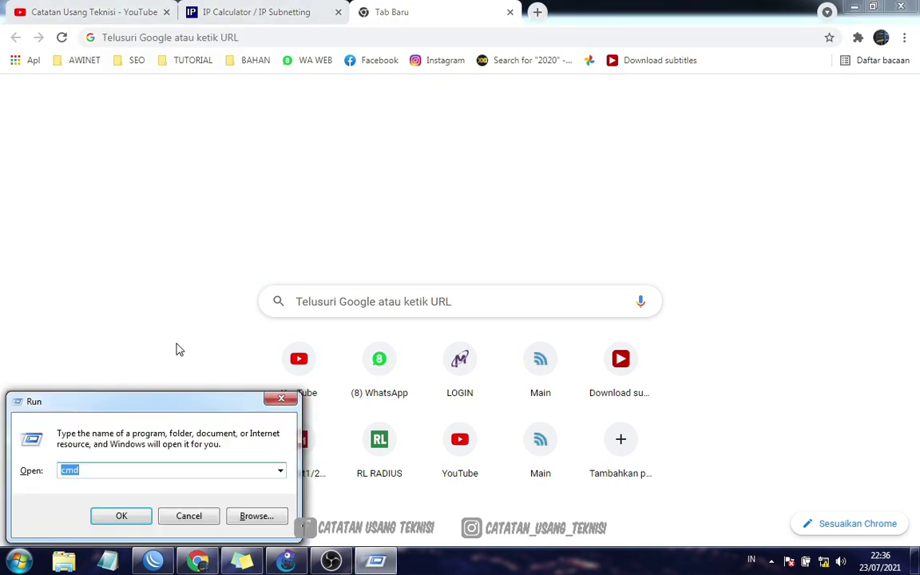
pyautogui.press('Return')
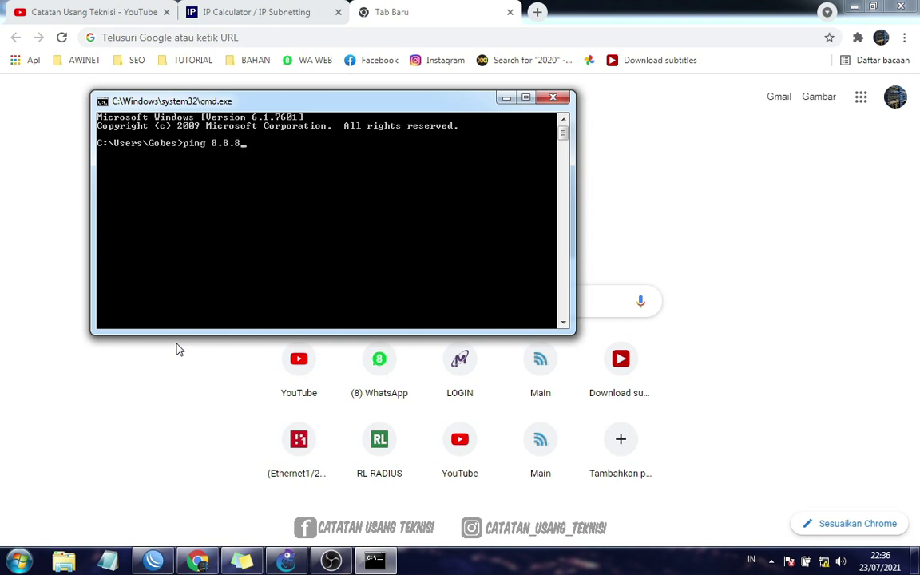
pyautogui.write('ping 8.8.8.8 -t')
pyautogui.press('Return')
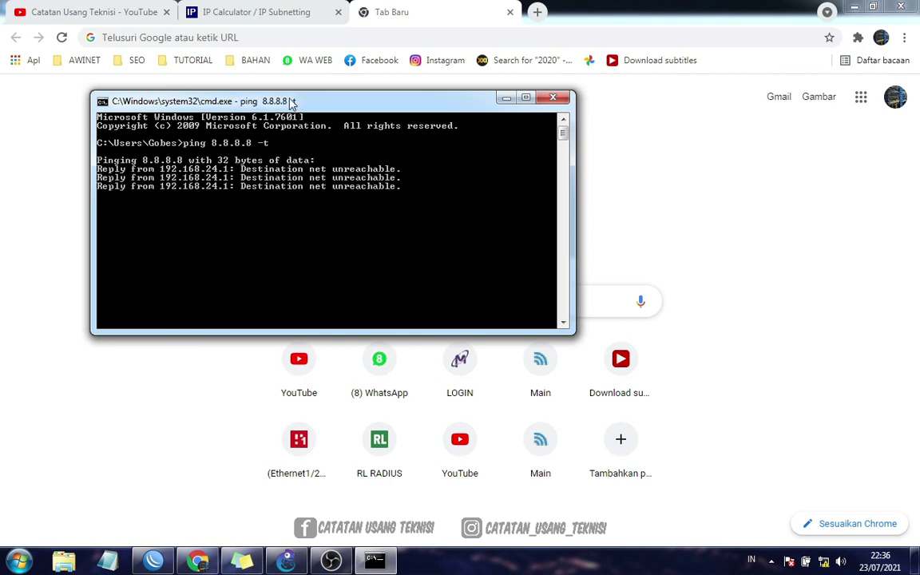
# Load the hotspot login page at 192.168.24.1 in Chrome's new tab.
pyautogui.click(339, 37)
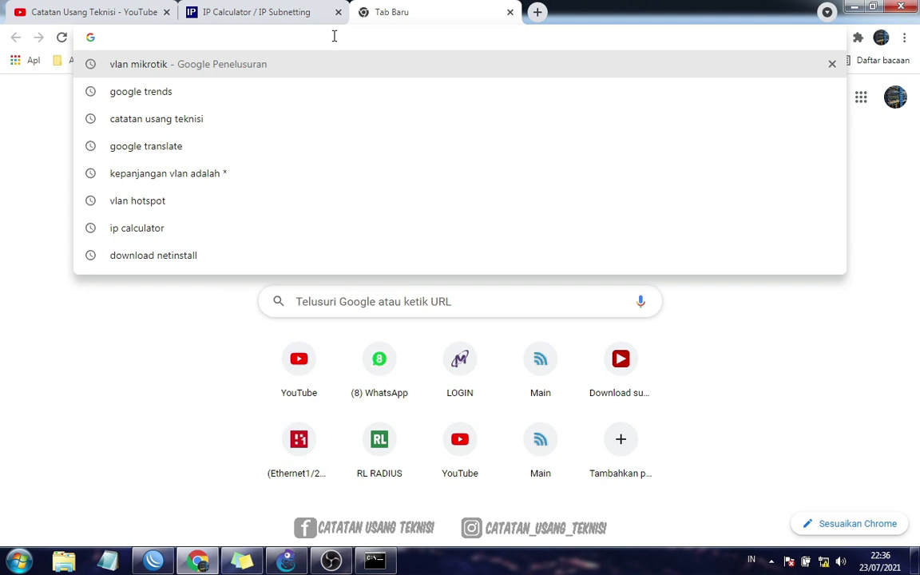
pyautogui.write('192.1')
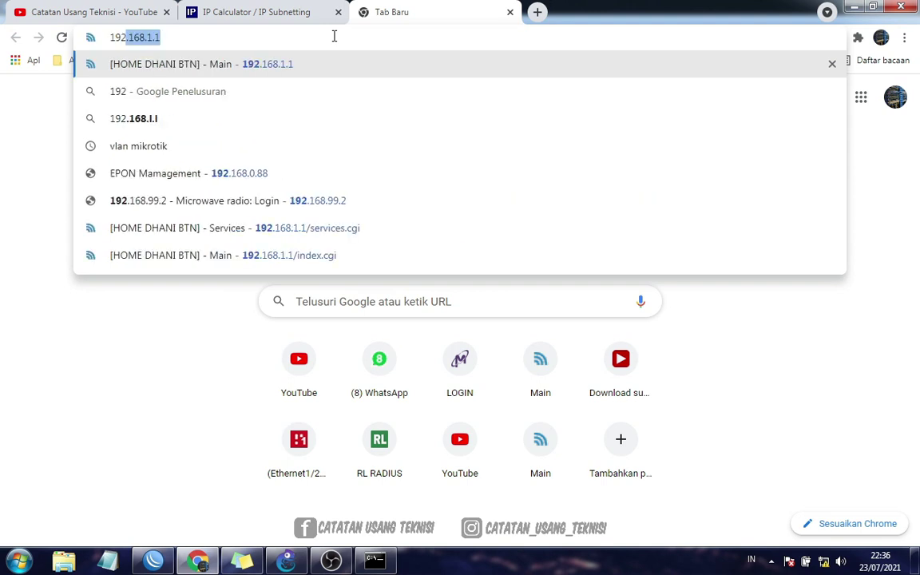
pyautogui.write('68')
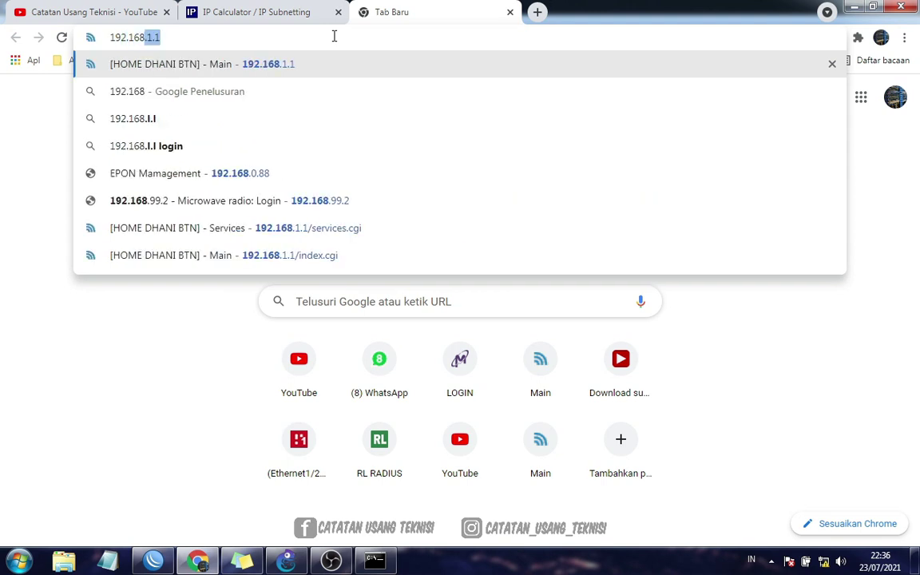
pyautogui.write('.24')
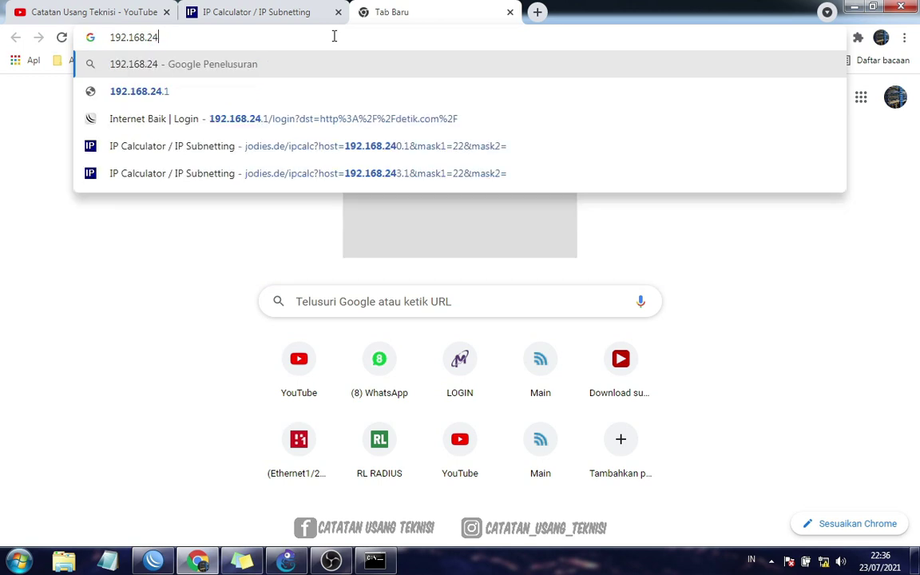
pyautogui.write('.1')
pyautogui.press('Return')
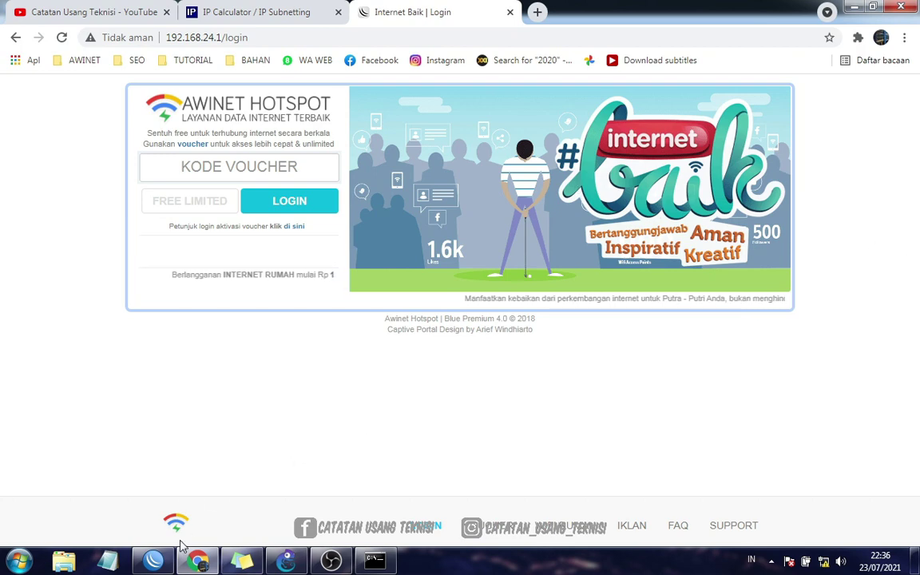
# Switch briefly to WinBox, minimize it, look through the available network connections over Chrome, and close the list.
pyautogui.click(154, 562)
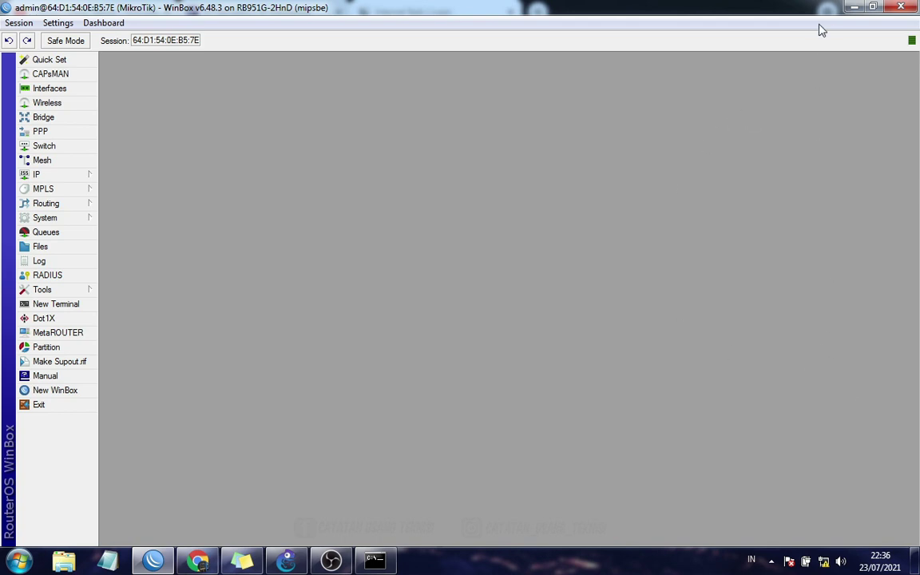
pyautogui.click(853, 11)
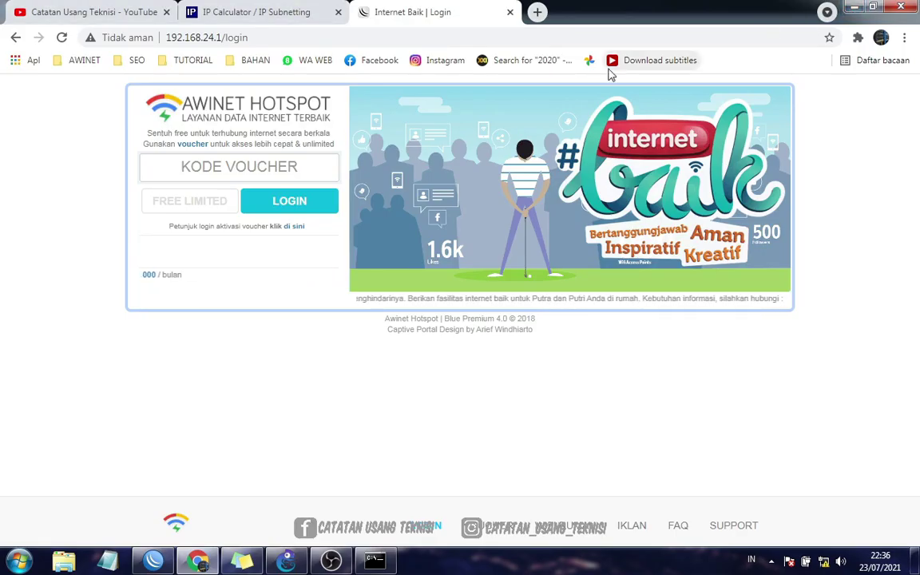
pyautogui.click(825, 563)
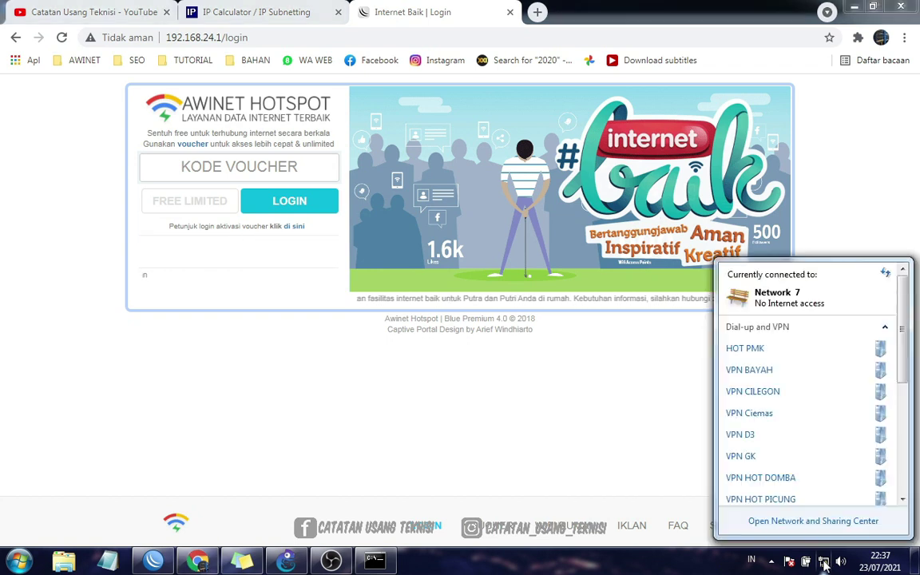
pyautogui.scroll(-5, 769, 452)
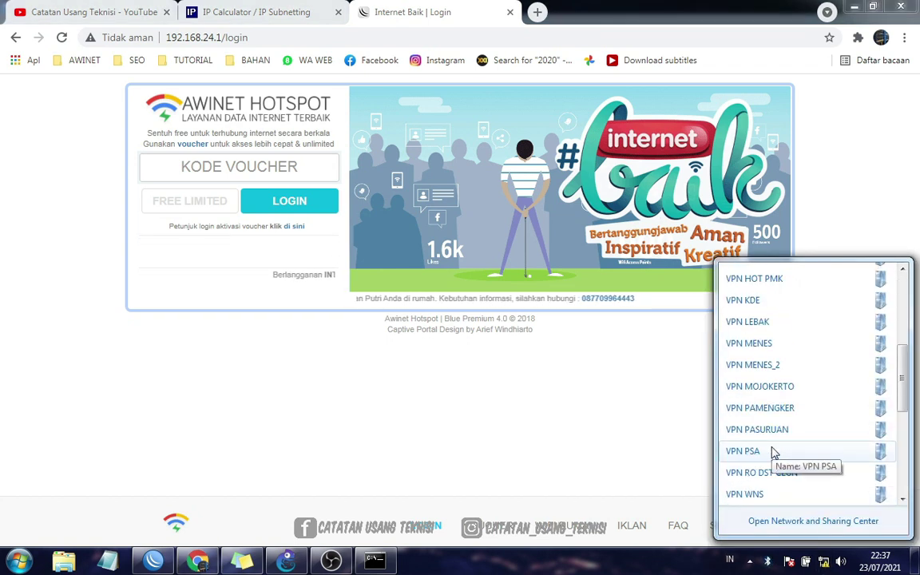
pyautogui.scroll(1, 774, 453)
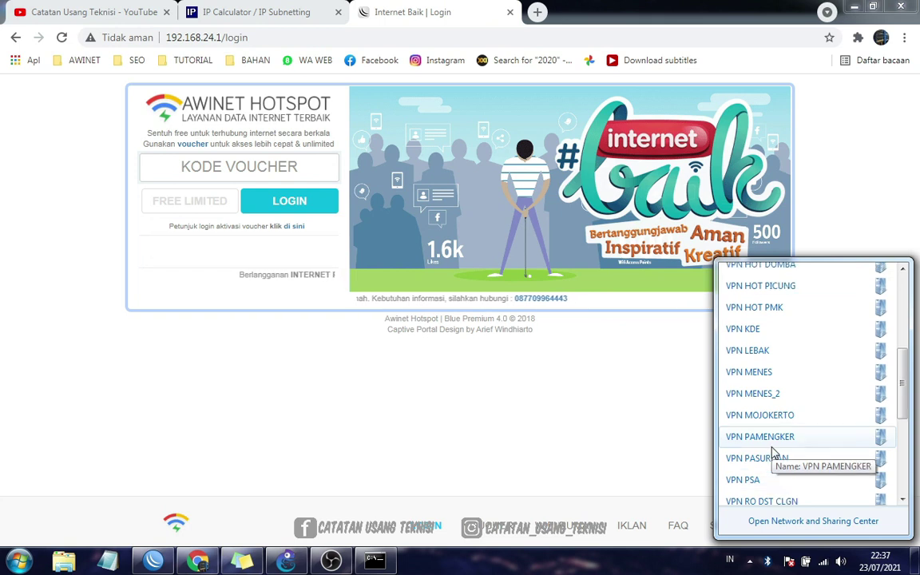
pyautogui.scroll(-1, 773, 452)
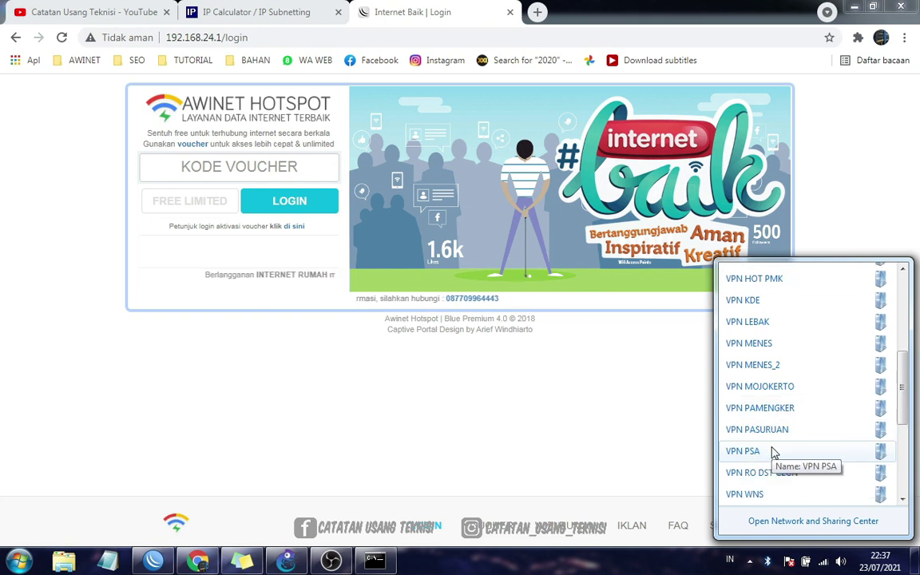
pyautogui.click(687, 416)
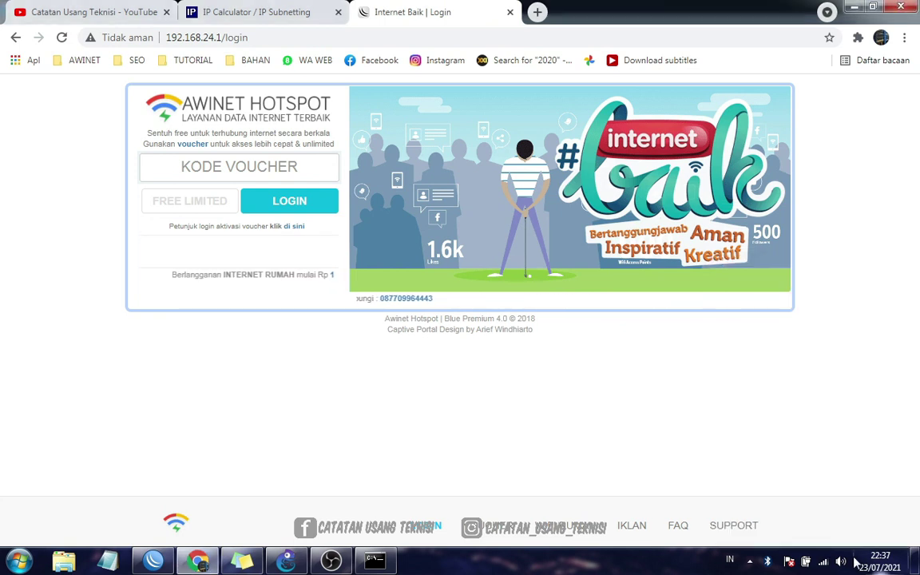
# Reload the hotspot login page and close its tab.
pyautogui.click(824, 561)
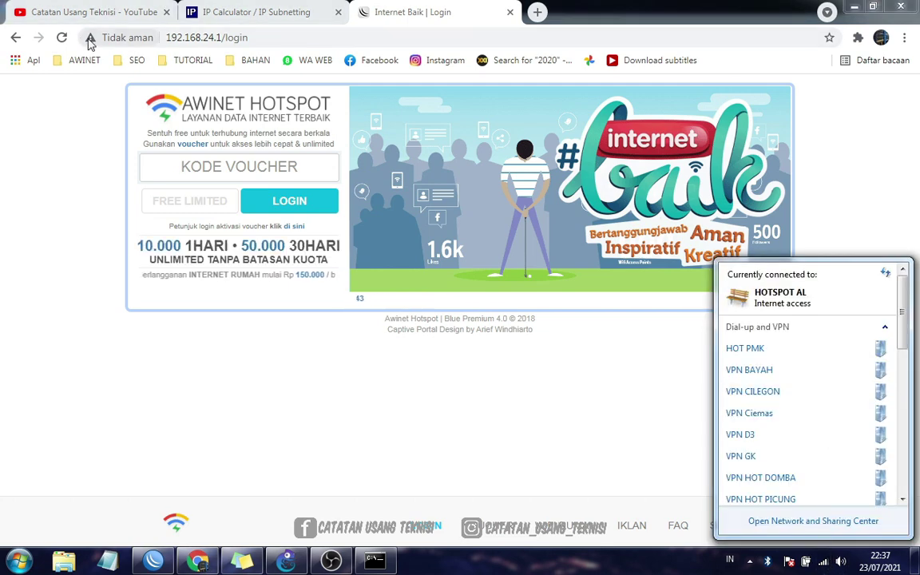
pyautogui.click(62, 37)
pyautogui.click(509, 12)
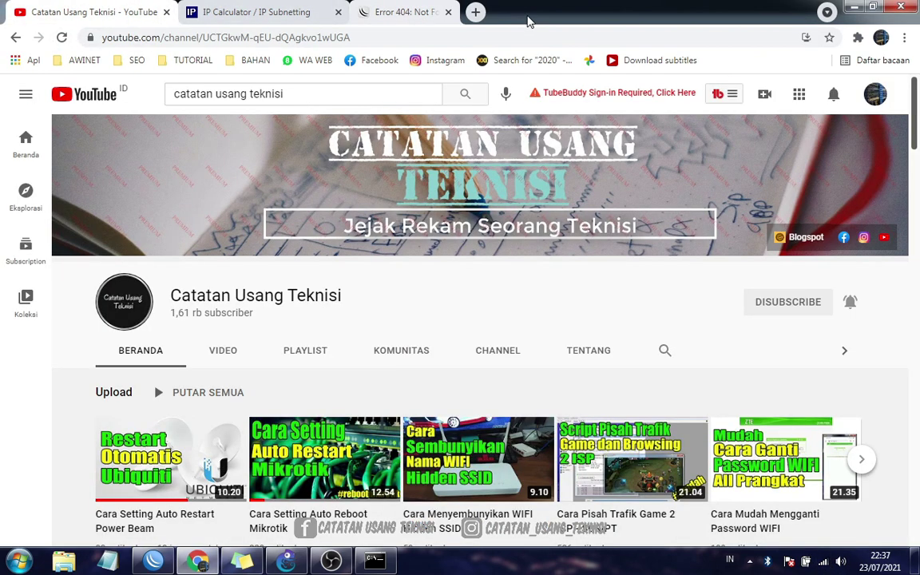
# Check the connected wireless network among the available connections, and close the WinBox session of the RB951G-2HnD router.
pyautogui.click(823, 562)
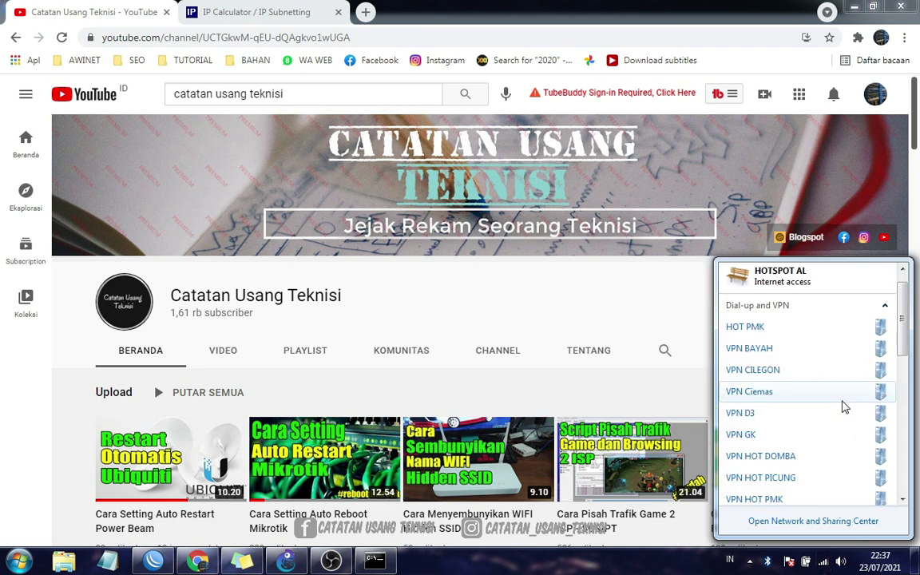
pyautogui.scroll(-10, 842, 406)
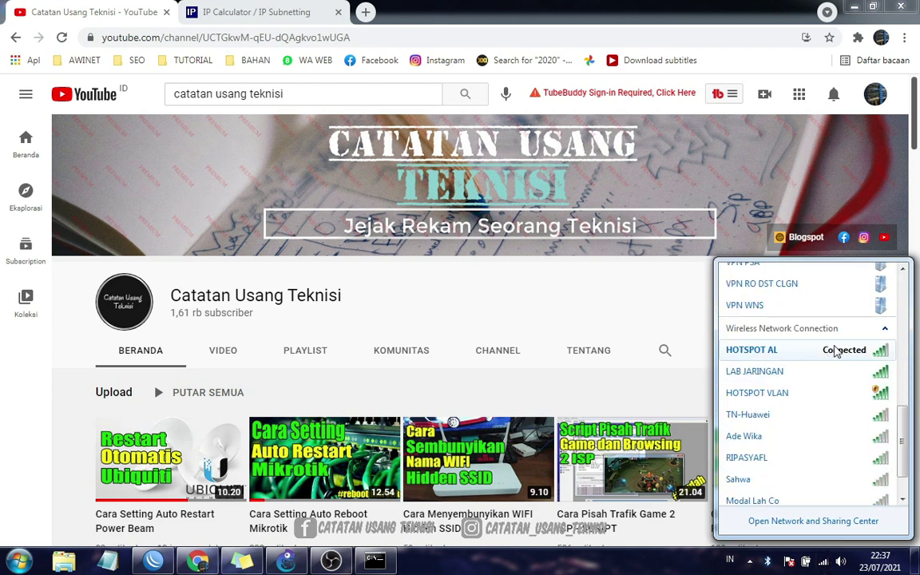
pyautogui.click(153, 562)
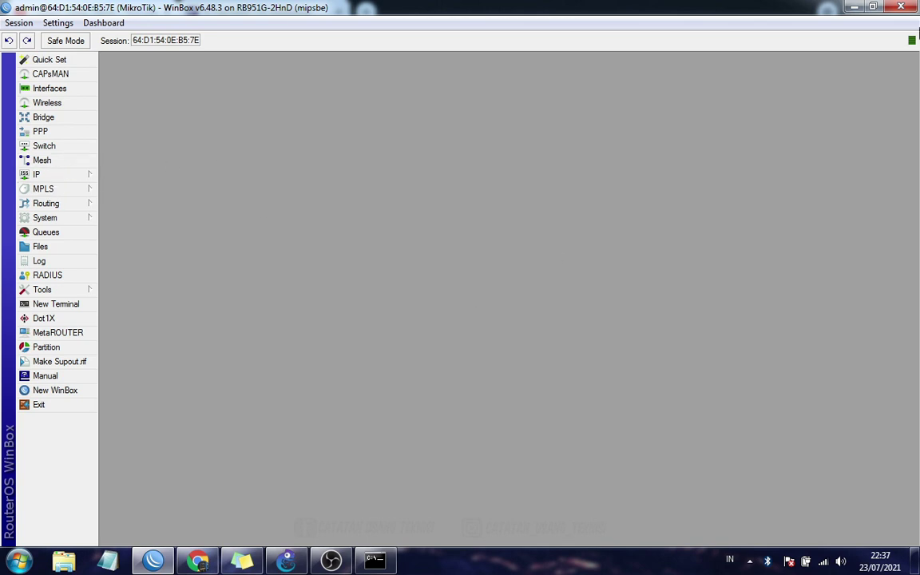
pyautogui.hotkey('alt', 'Tab')
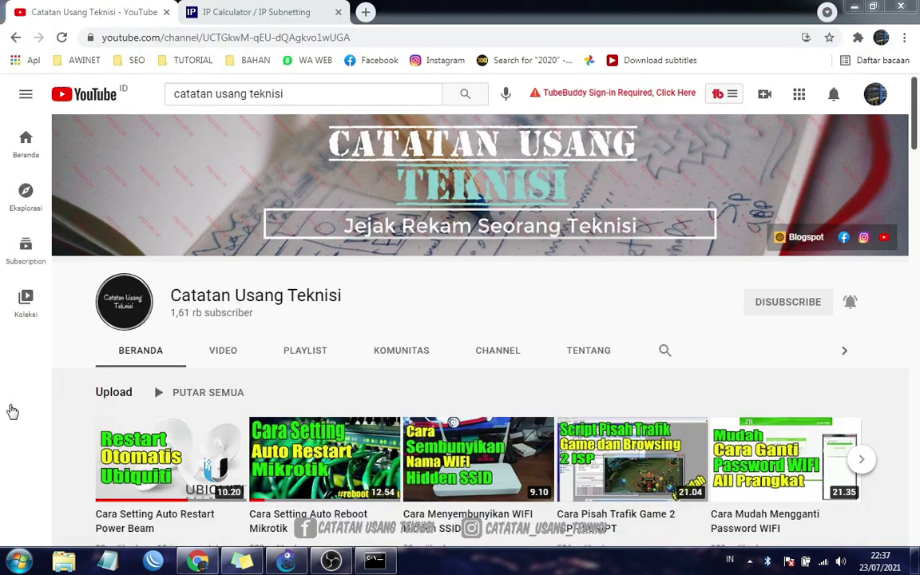
# Start WinBox and connect to the discovered neighbor router MikroTik LAB.
pyautogui.click(154, 561)
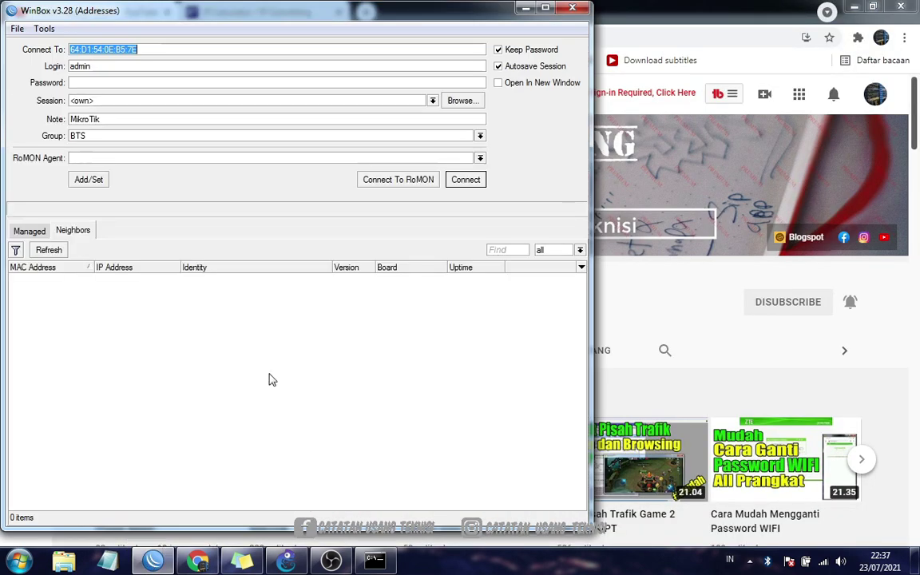
pyautogui.click(58, 279)
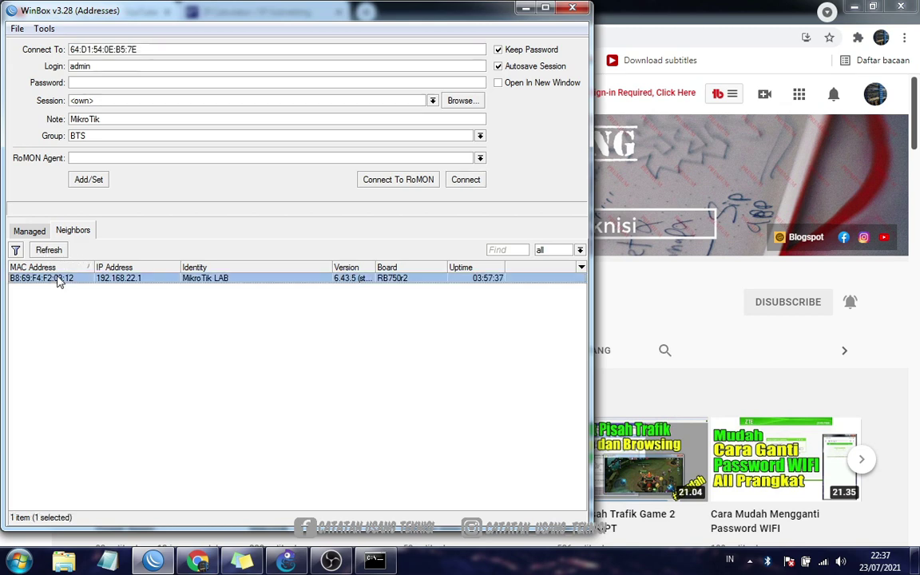
pyautogui.click(466, 178)
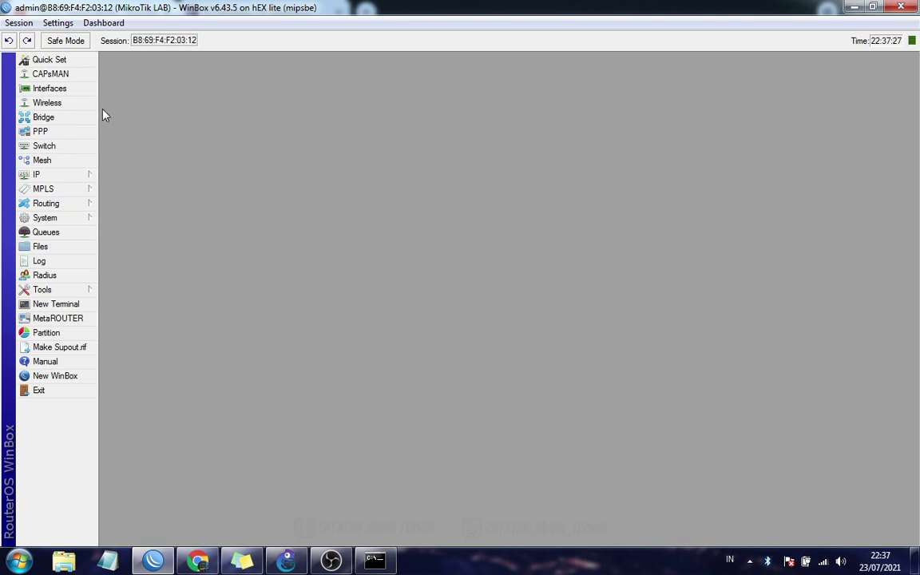
# Open the router's IP address list and select the WIFI RUMAH address on ether2.
pyautogui.click(55, 174)
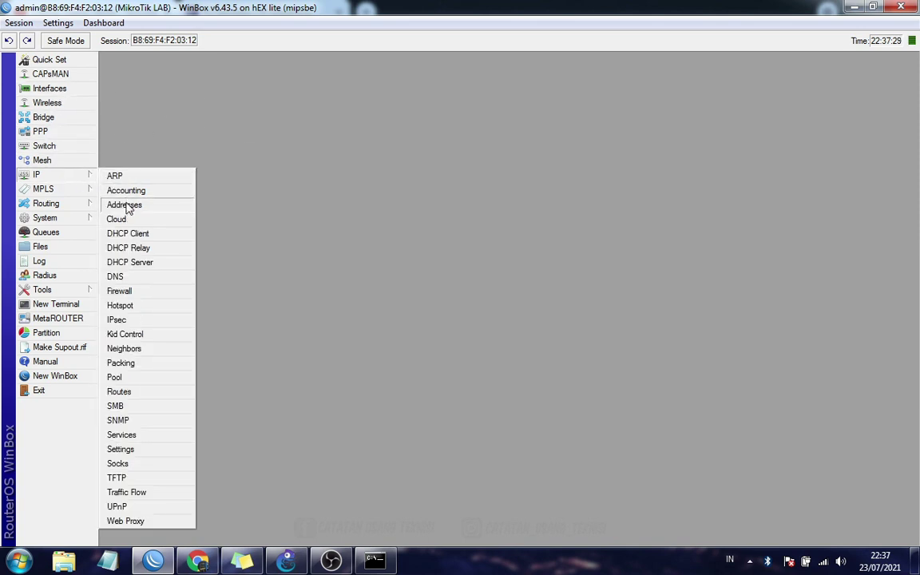
pyautogui.click(127, 204)
pyautogui.click(242, 138)
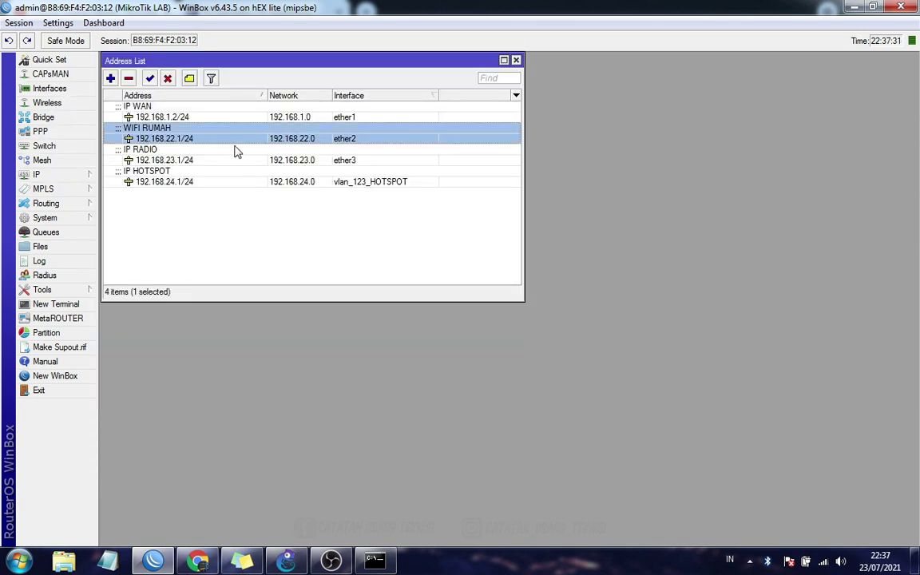
# Examine the network connection details of the computer's HOTSPOT AL wireless connection, including its IPv4 address and gateway, and close them.
pyautogui.rightClick(822, 561)
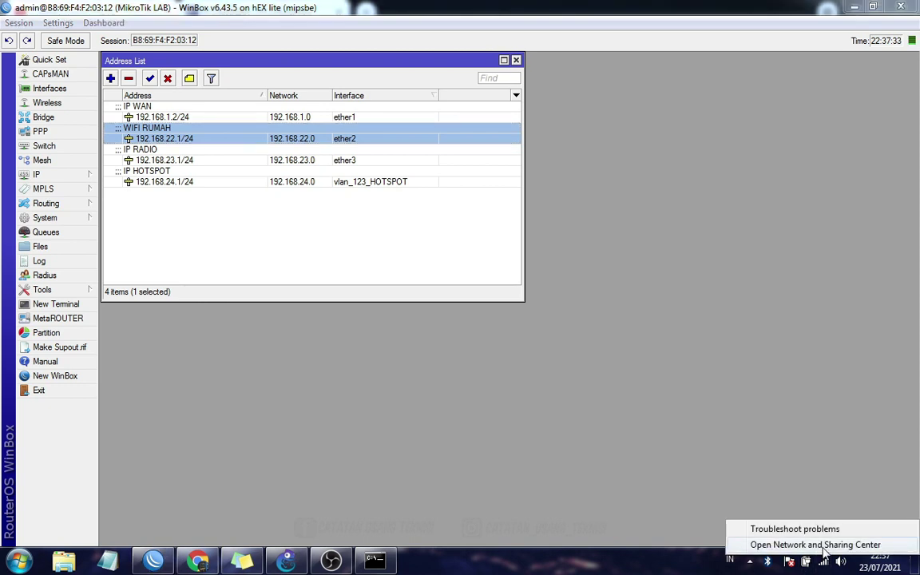
pyautogui.click(823, 544)
pyautogui.click(672, 279)
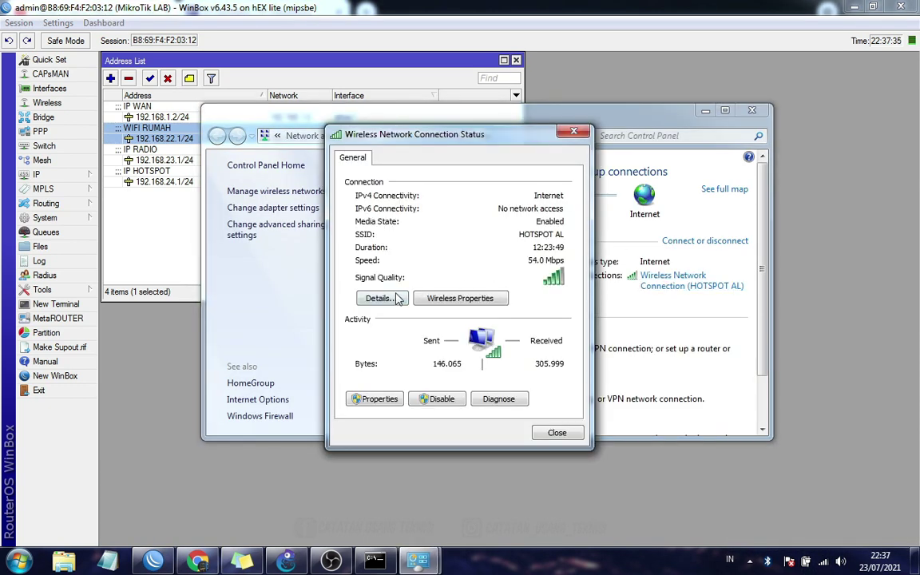
pyautogui.click(447, 411)
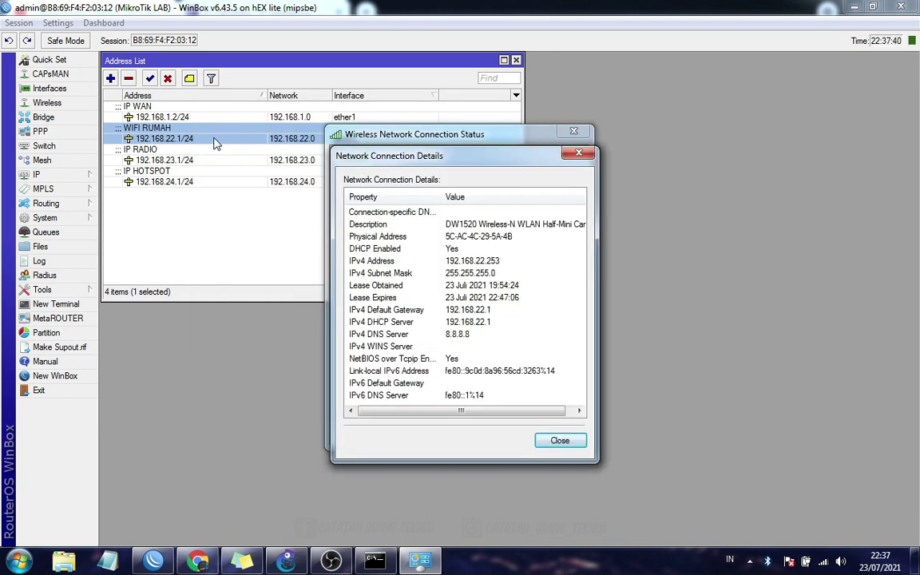
pyautogui.click(579, 153)
pyautogui.click(573, 130)
# Compare the WIFI RUMAH, IP RADIO and IP HOTSPOT entries in the address list.
pyautogui.click(177, 163)
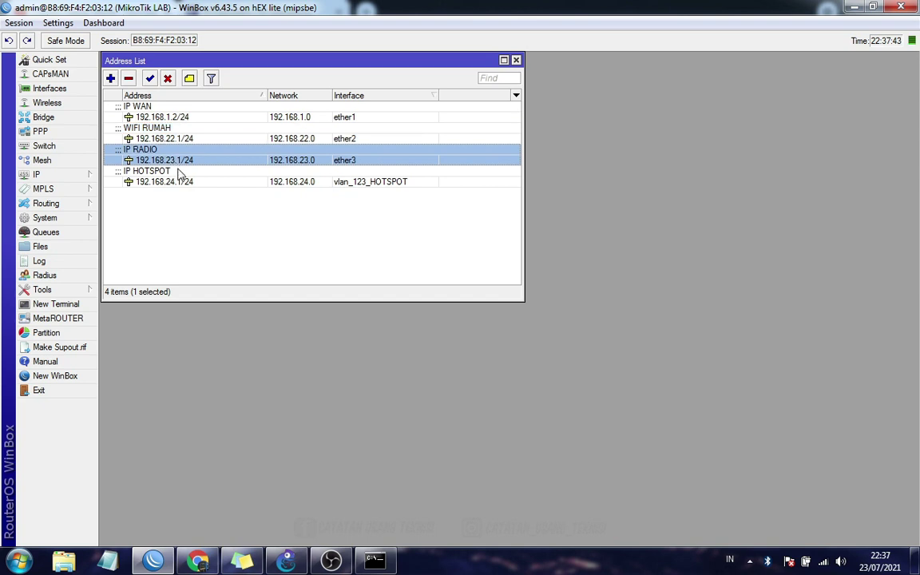
pyautogui.click(177, 142)
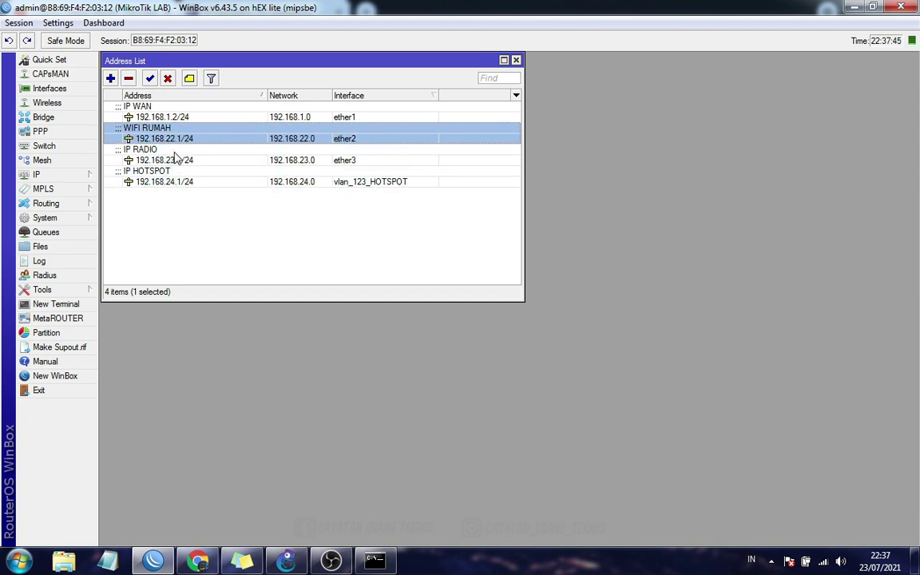
pyautogui.click(177, 160)
pyautogui.click(177, 142)
pyautogui.click(177, 163)
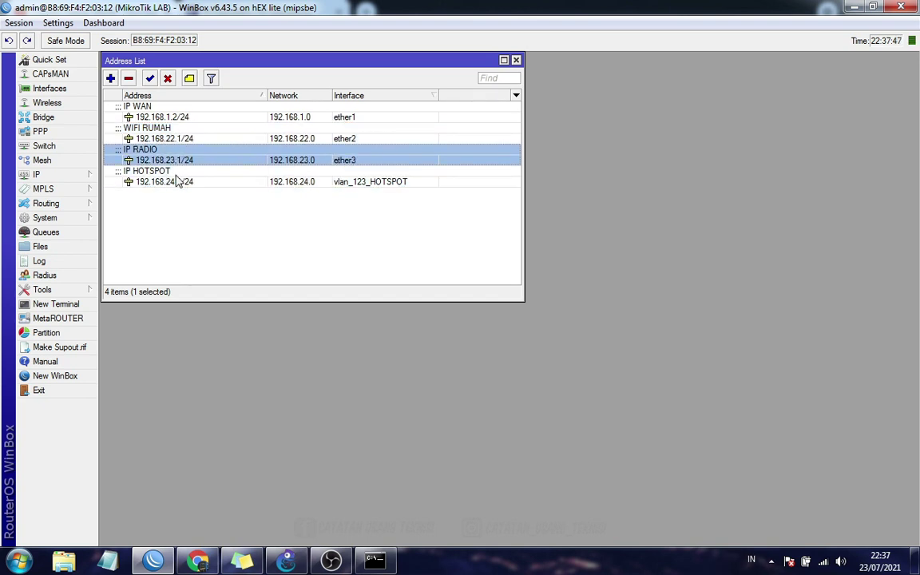
pyautogui.click(177, 178)
pyautogui.click(176, 161)
pyautogui.click(180, 139)
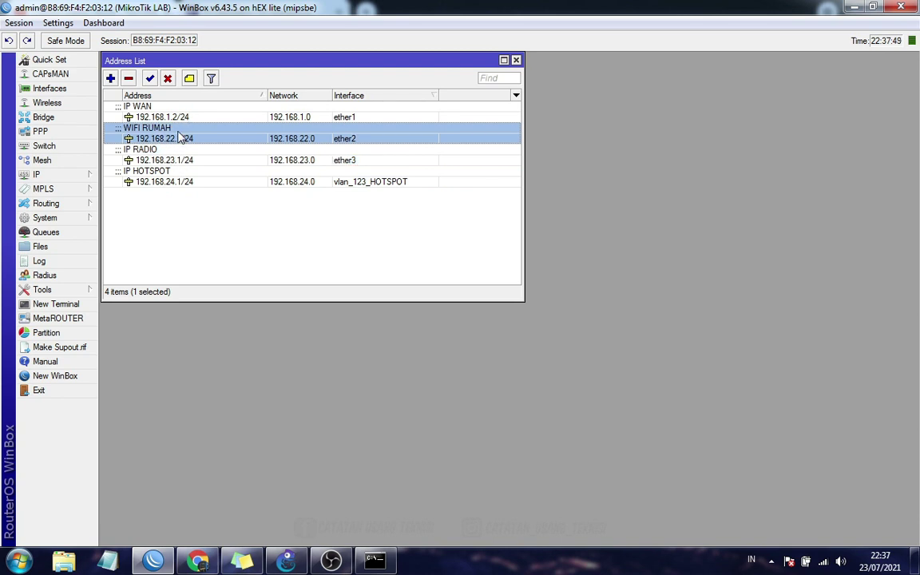
pyautogui.click(189, 162)
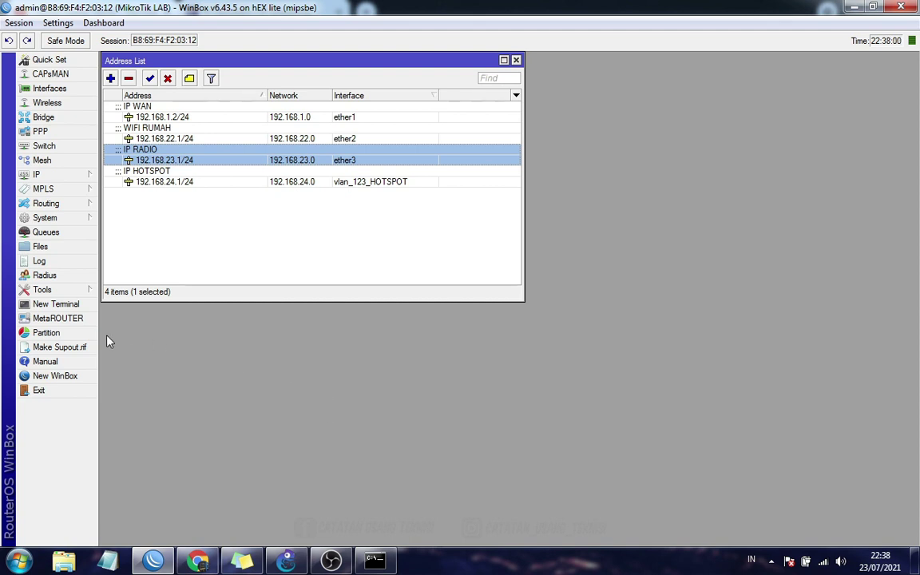
# Run "ping 192.168.23.3" in a new terminal on the MikroTik LAB router.
pyautogui.click(56, 304)
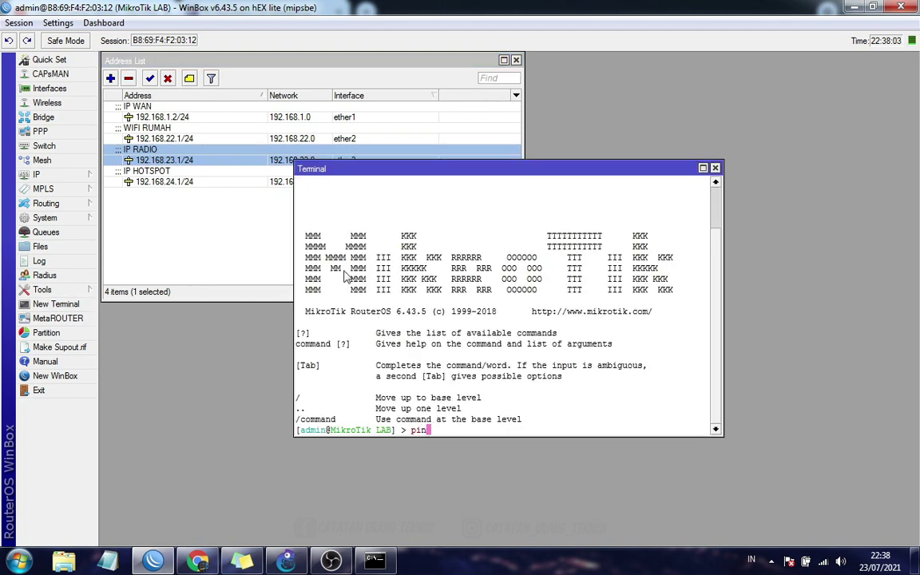
pyautogui.write('ping 192.168.23.3')
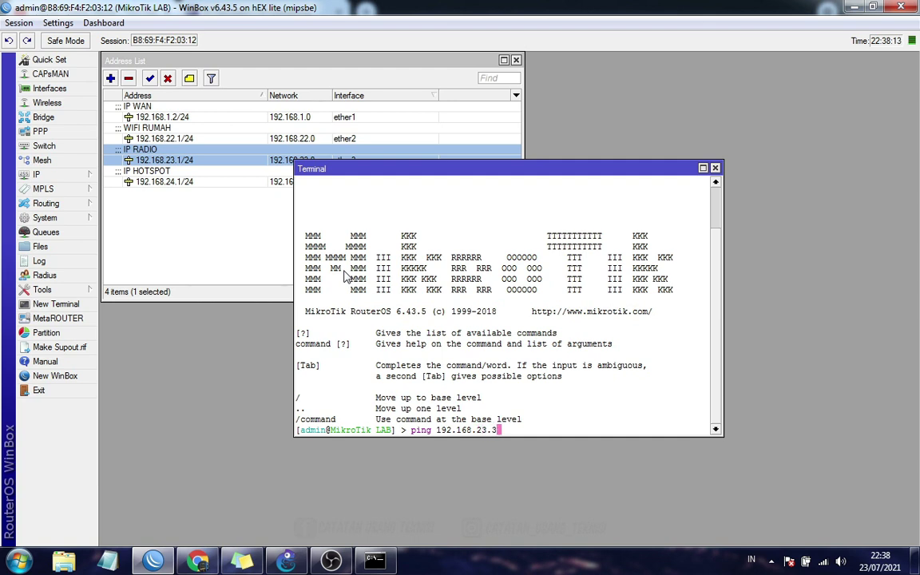
pyautogui.press('Return')
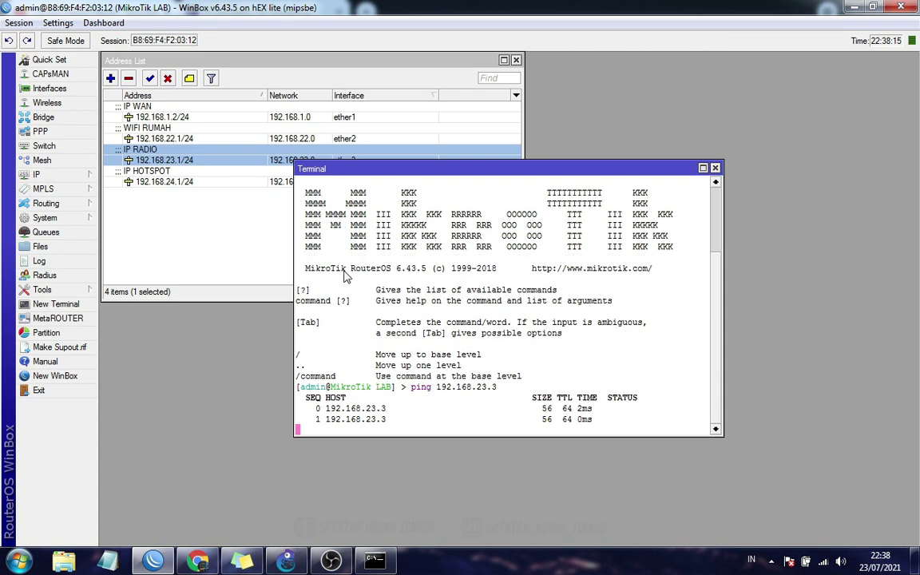
# Stop the continuous ping in the Command Prompt and run "ping 192.168.23.3" from the computer.
pyautogui.press('super')
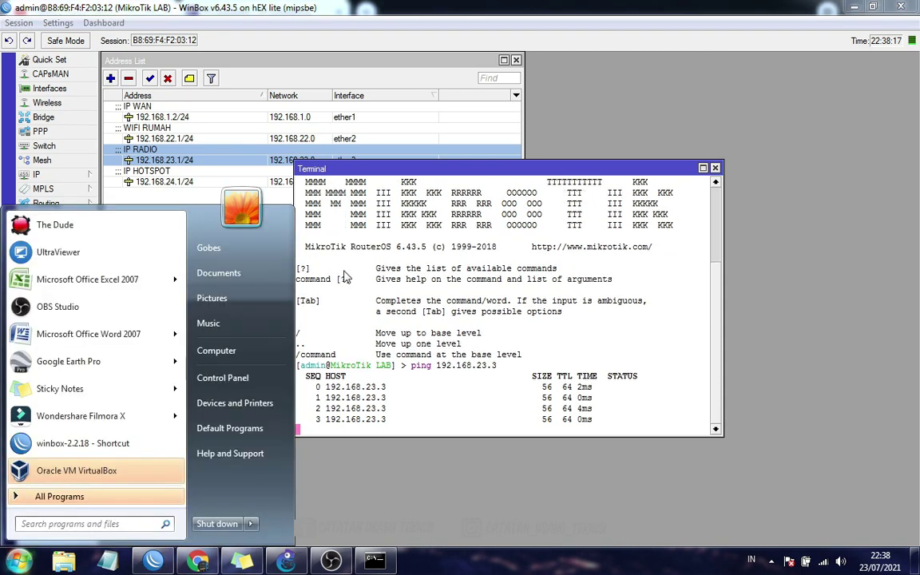
pyautogui.click(374, 560)
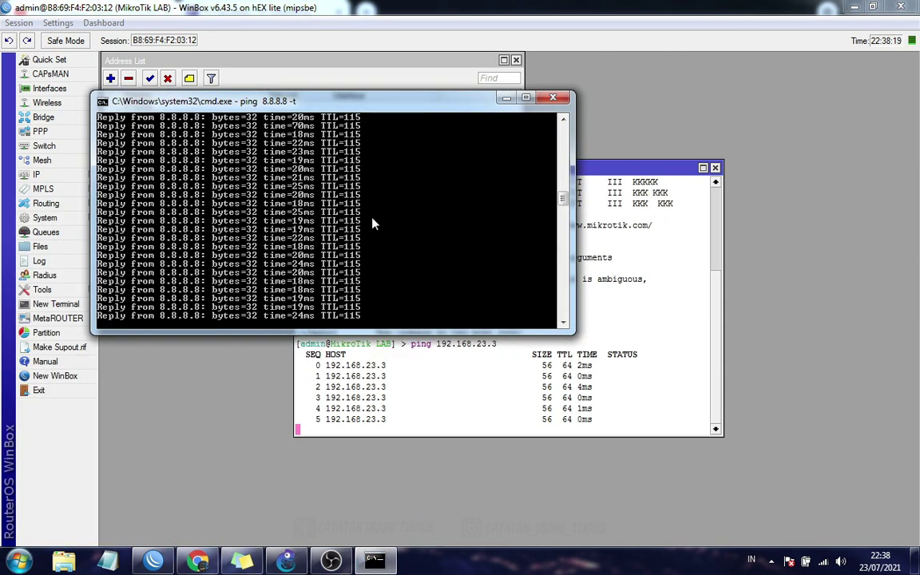
pyautogui.hotkey('ctrl', 'c')
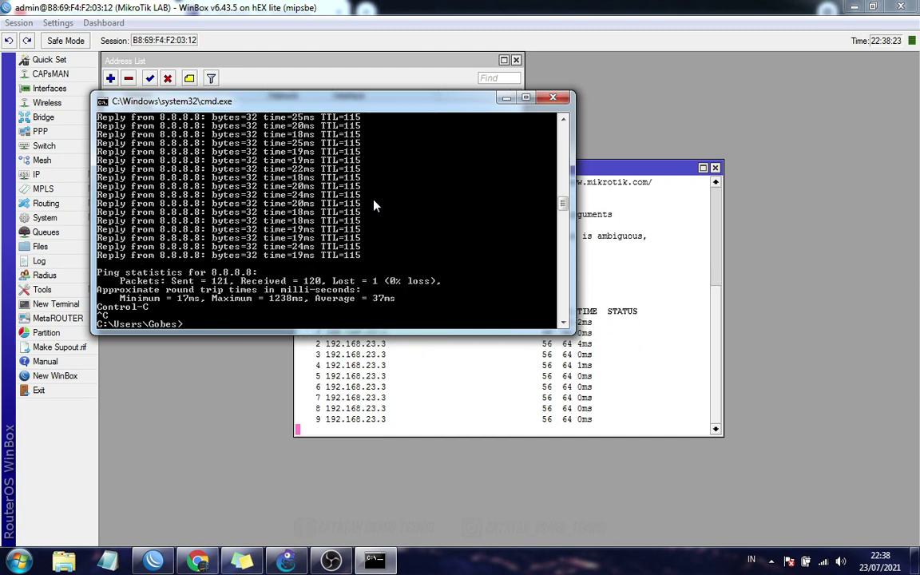
pyautogui.write('ng ')
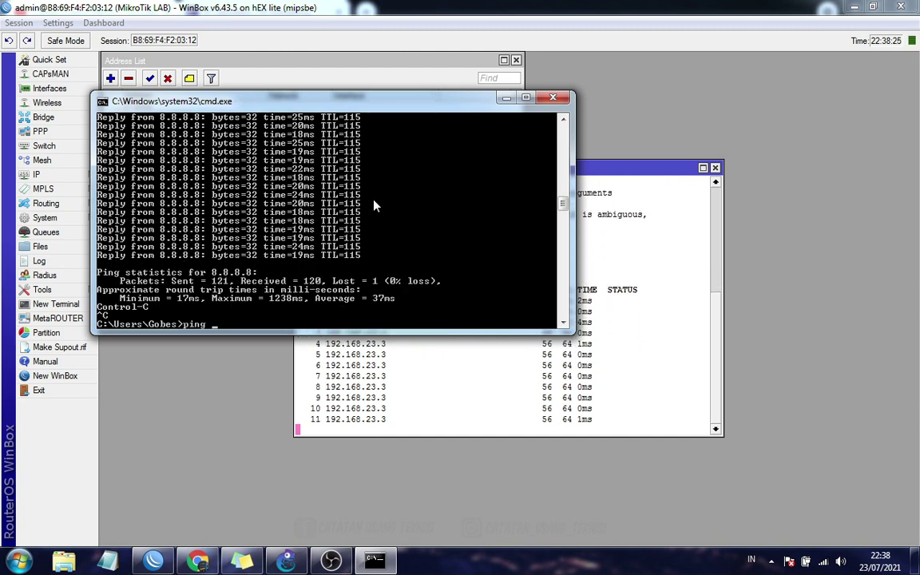
pyautogui.write('192.')
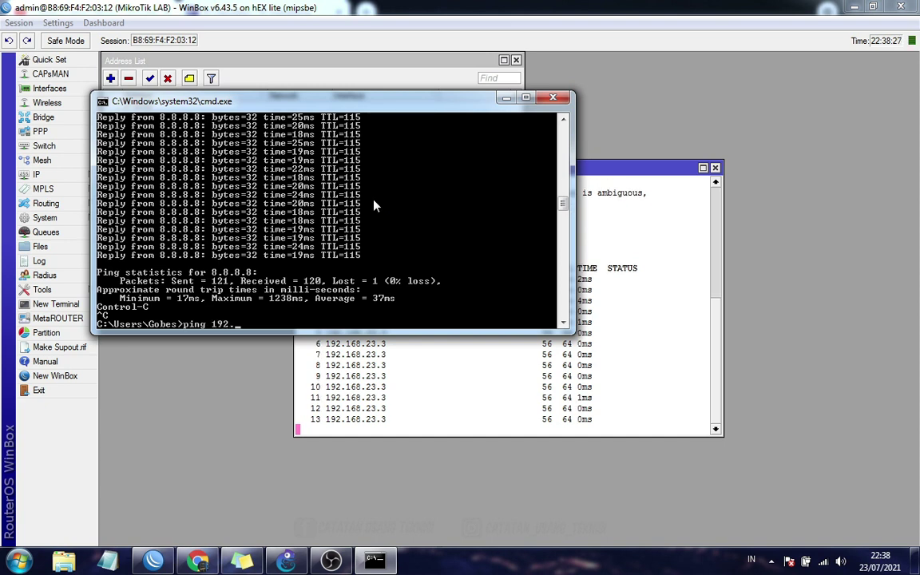
pyautogui.write('16')
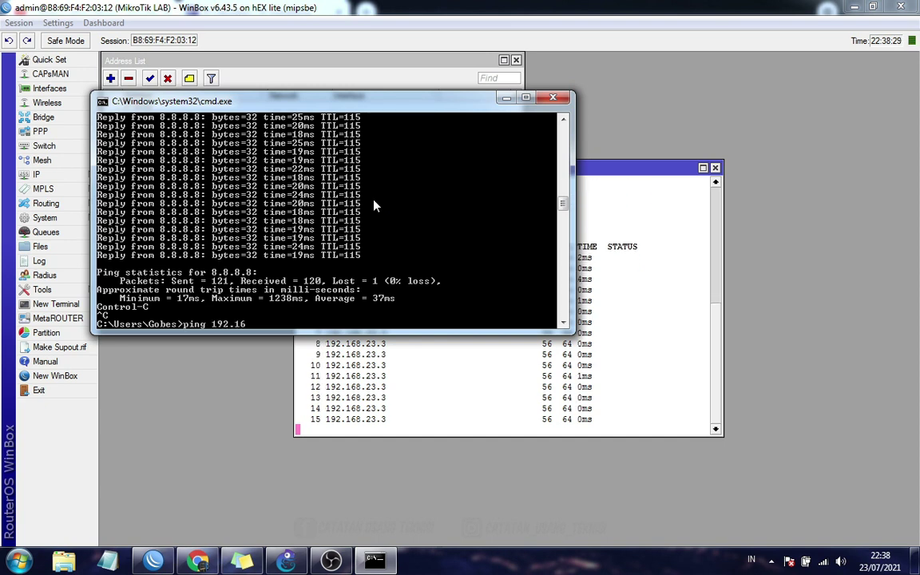
pyautogui.write('8.')
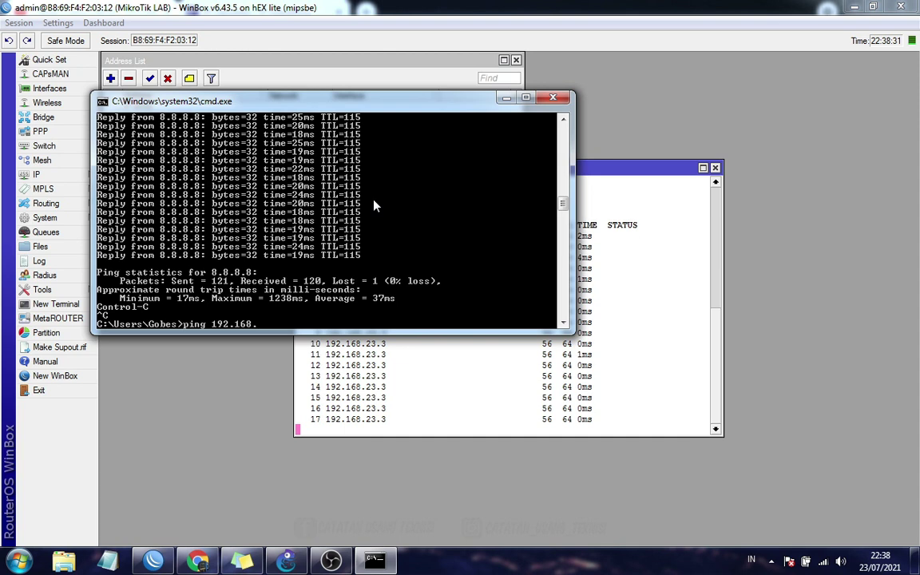
pyautogui.write('23')
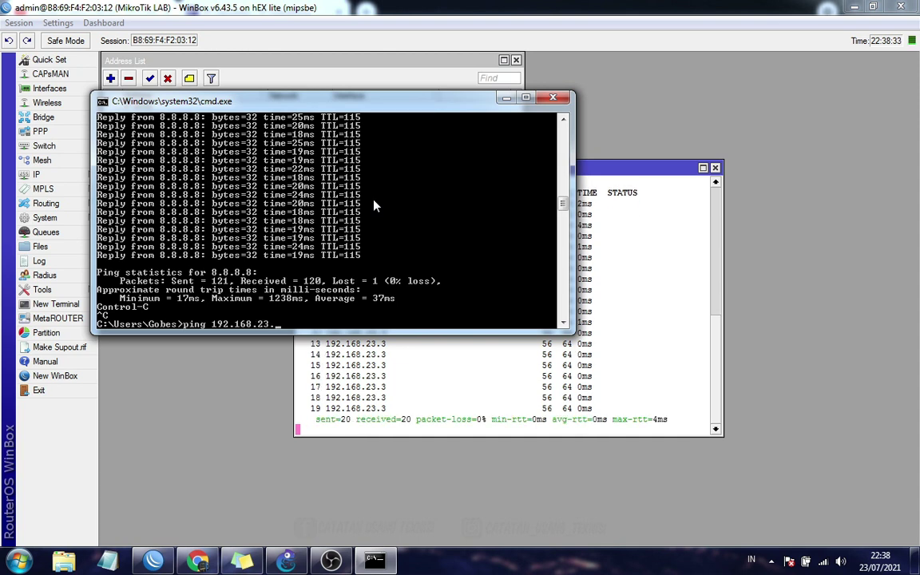
pyautogui.write('.3')
pyautogui.press('Return')
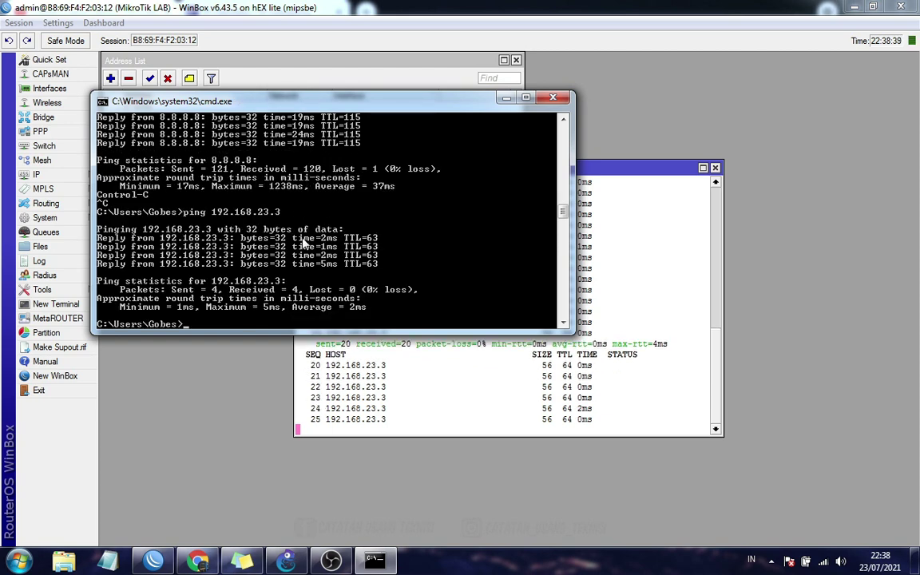
# Connect a new WinBox session to the station router at 192.168.23.3 and minimize its window.
pyautogui.rightClick(153, 559)
pyautogui.click(144, 438)
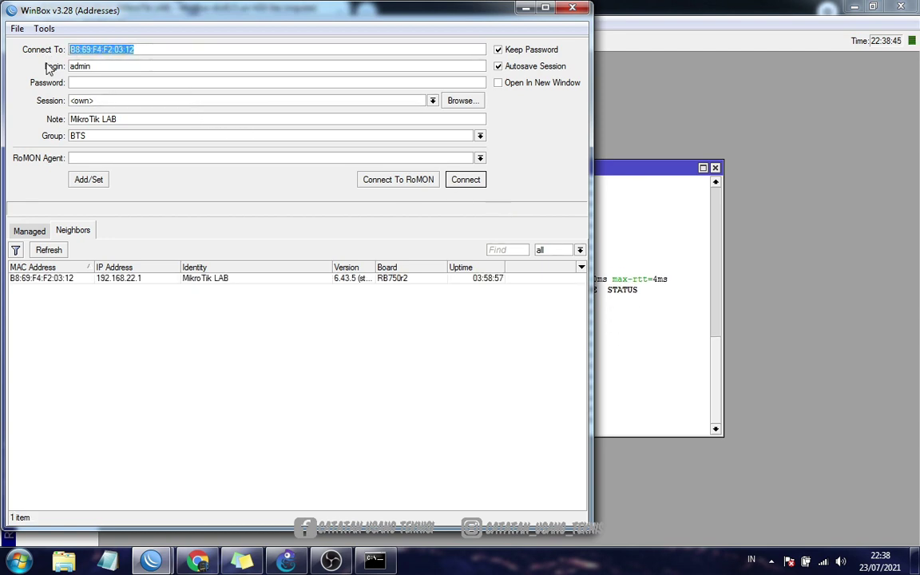
pyautogui.write('192.168')
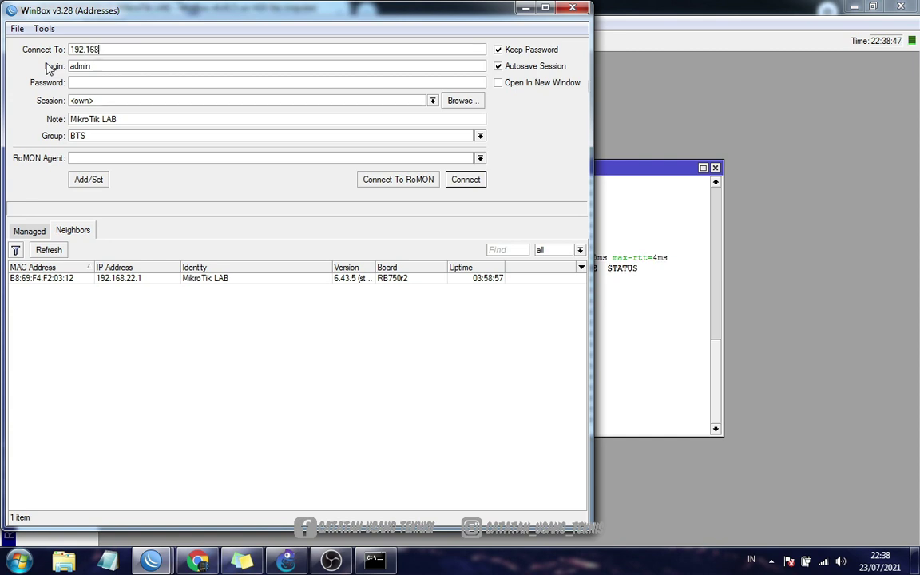
pyautogui.write('.')
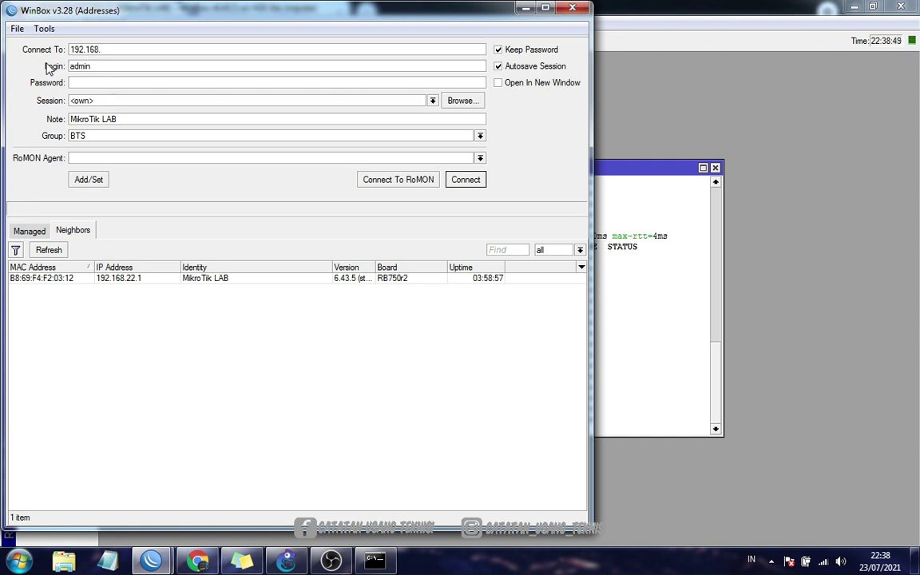
pyautogui.write('23.3')
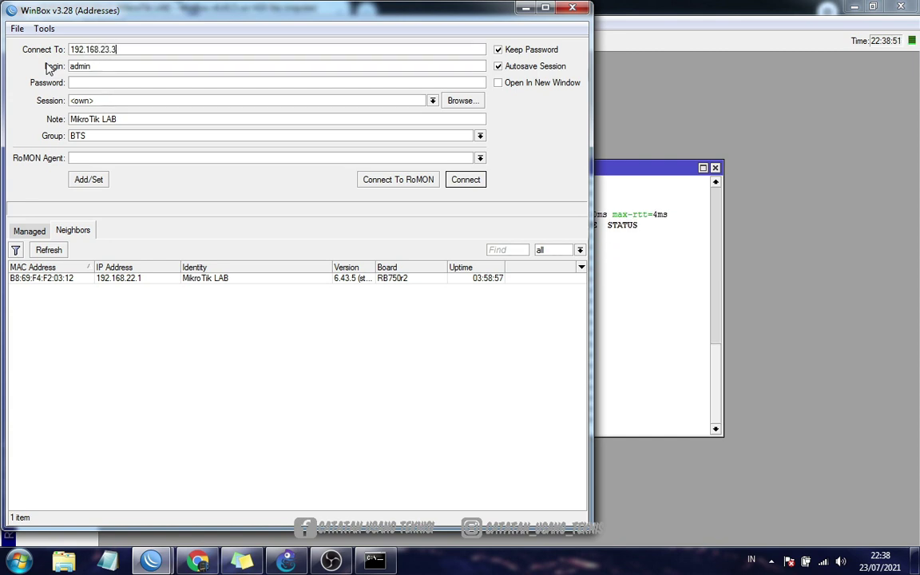
pyautogui.press('Return')
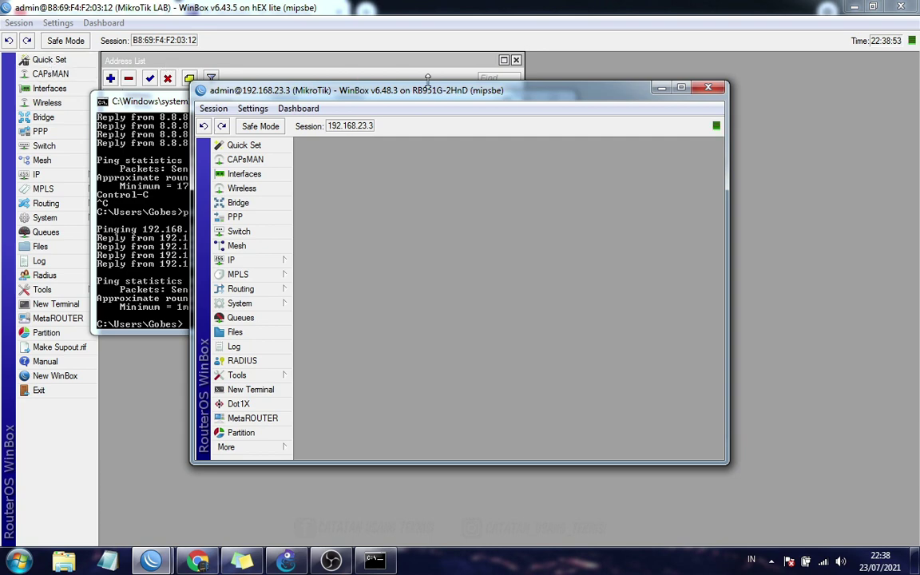
pyautogui.click(660, 91)
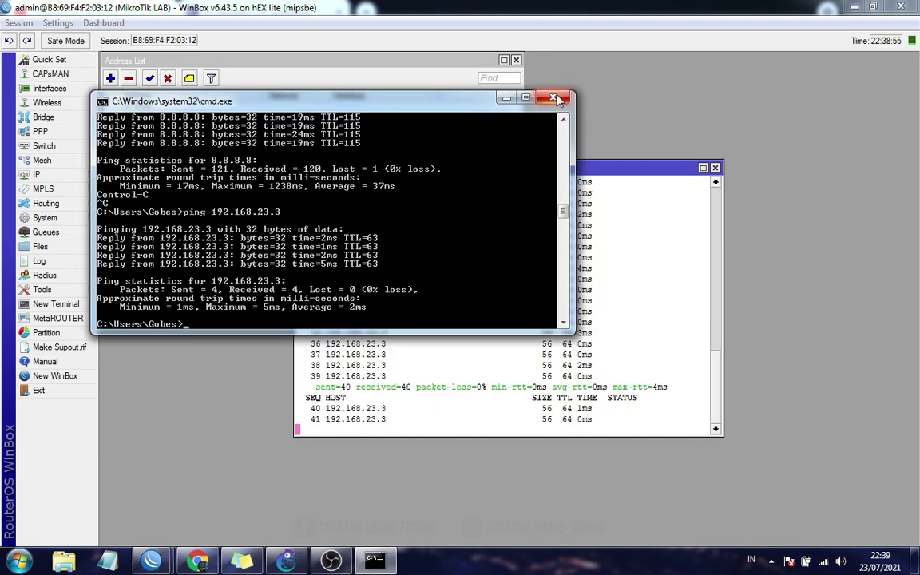
# Minimize the Command Prompt, bring the Address List forward, and move the Terminal window clear of the address entries.
pyautogui.click(489, 93)
pyautogui.click(213, 253)
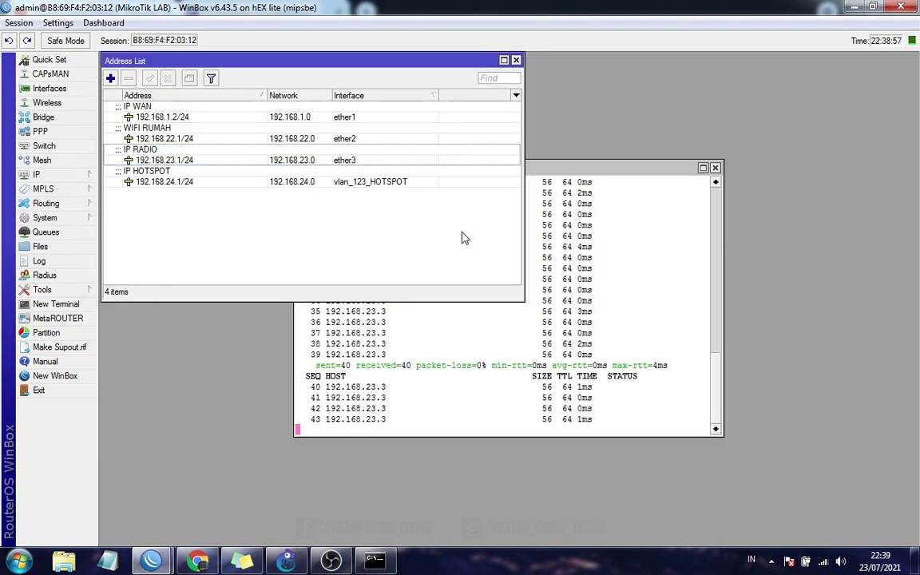
pyautogui.click(568, 170)
pyautogui.moveTo(567, 170); pyautogui.dragTo(620, 201)
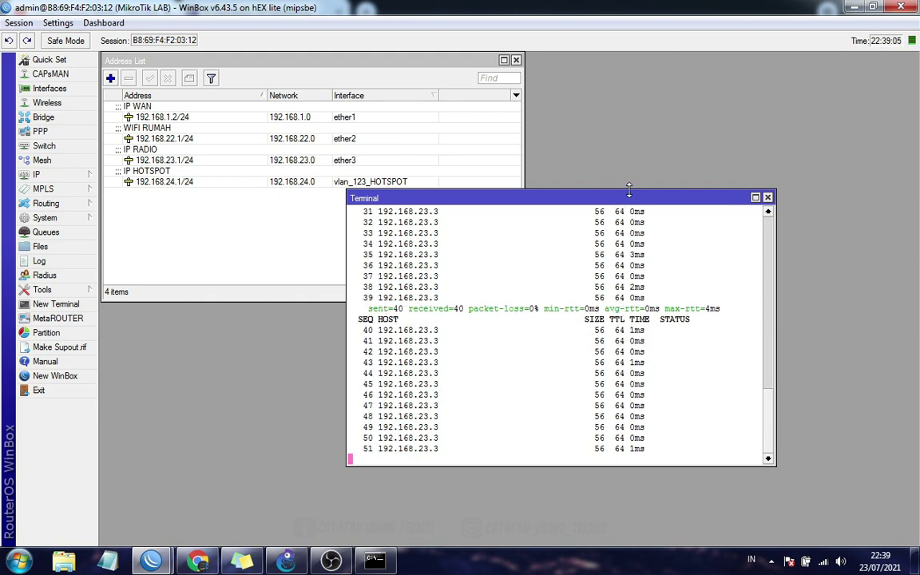
pyautogui.moveTo(631, 200); pyautogui.dragTo(667, 205)
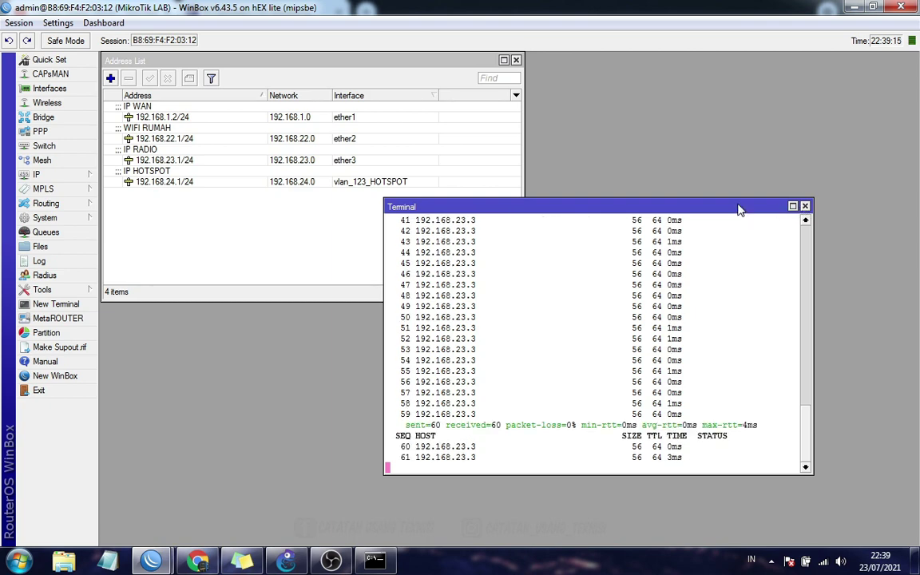
pyautogui.moveTo(739, 205); pyautogui.dragTo(551, 206)
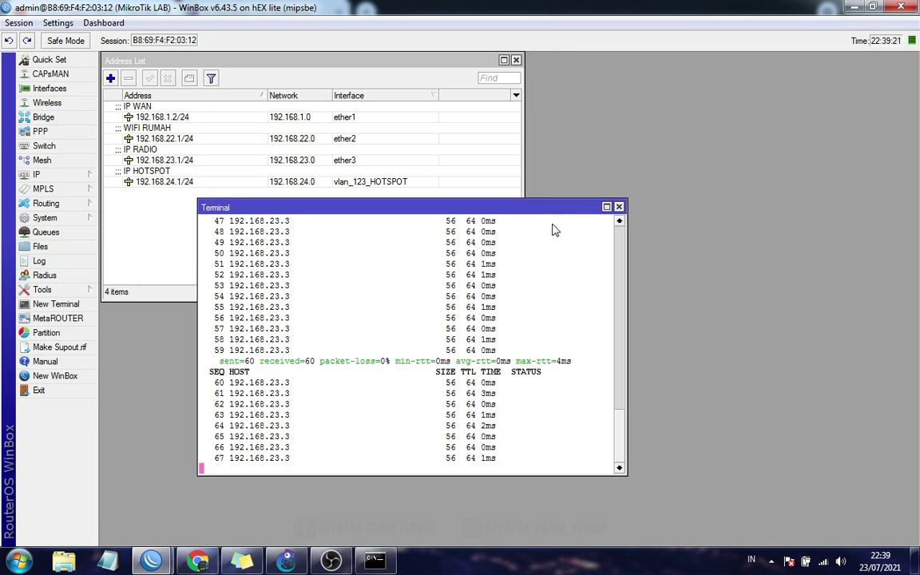
pyautogui.moveTo(532, 207); pyautogui.dragTo(642, 205)
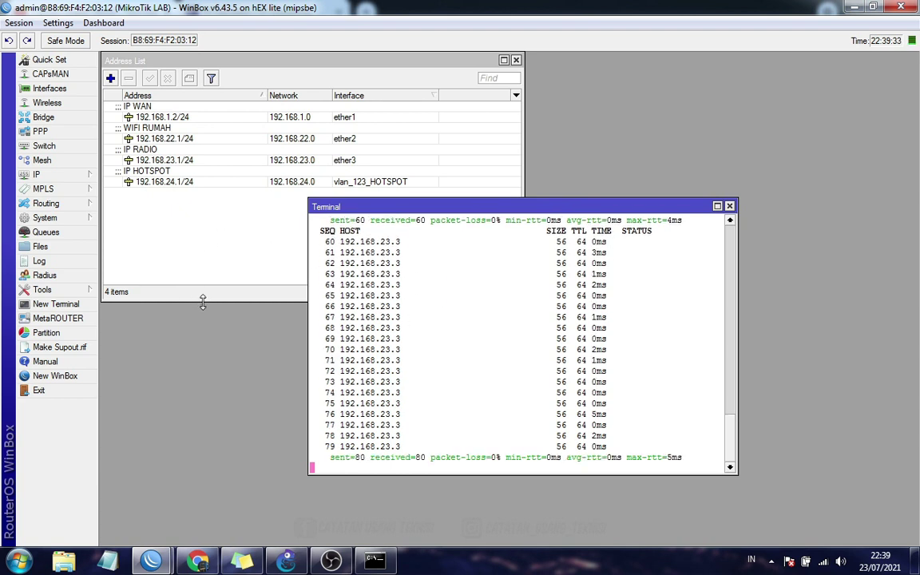
# Shorten the Address List window to fit its entries and place the Terminal window just below it.
pyautogui.moveTo(216, 302); pyautogui.dragTo(264, 214)
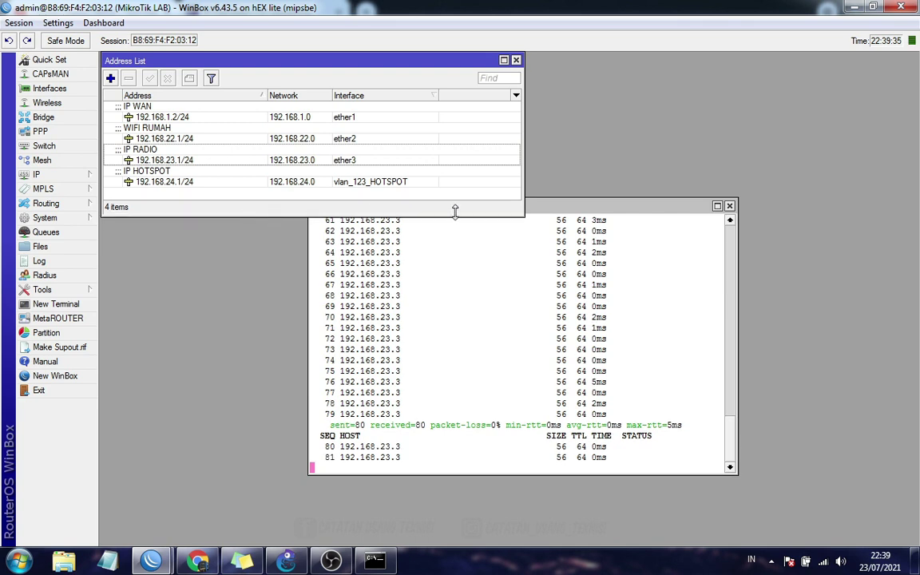
pyautogui.moveTo(549, 210); pyautogui.dragTo(552, 209)
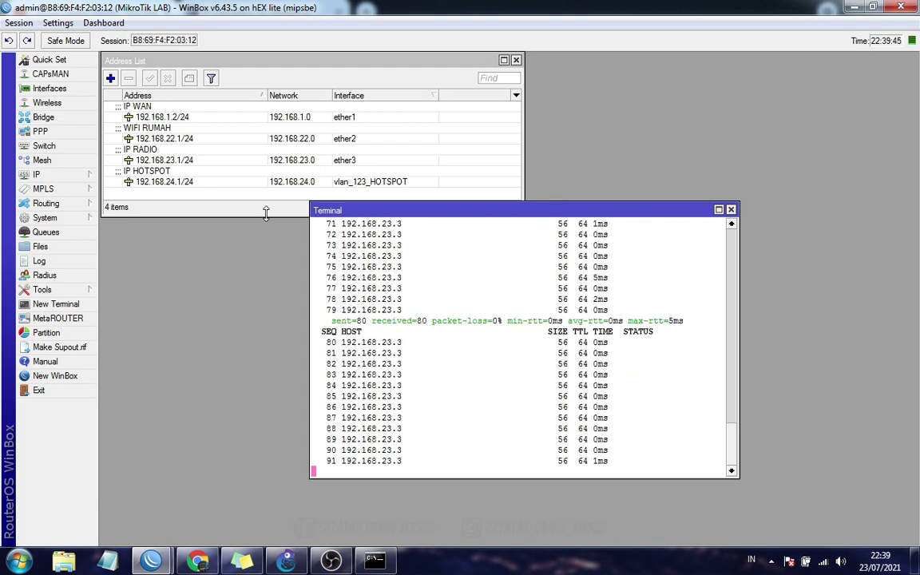
pyautogui.moveTo(351, 213); pyautogui.dragTo(375, 226)
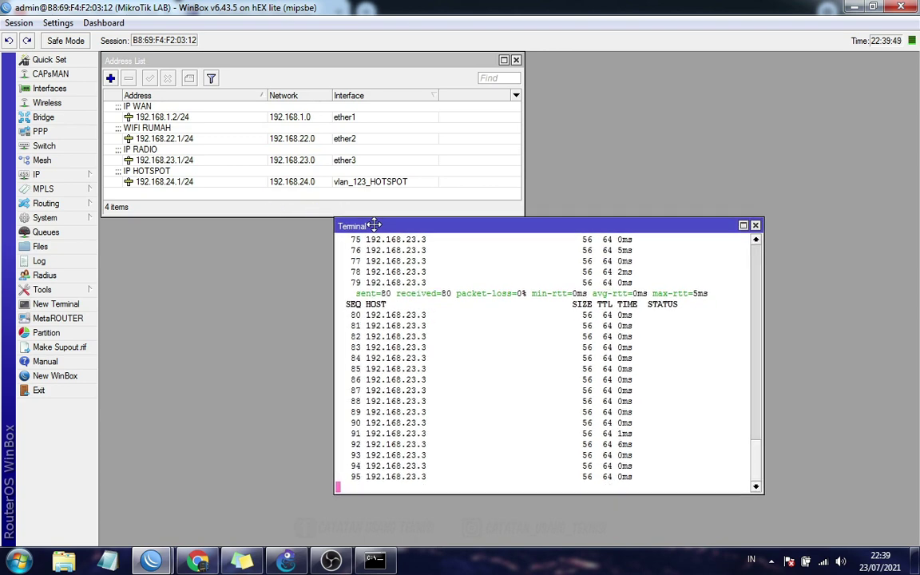